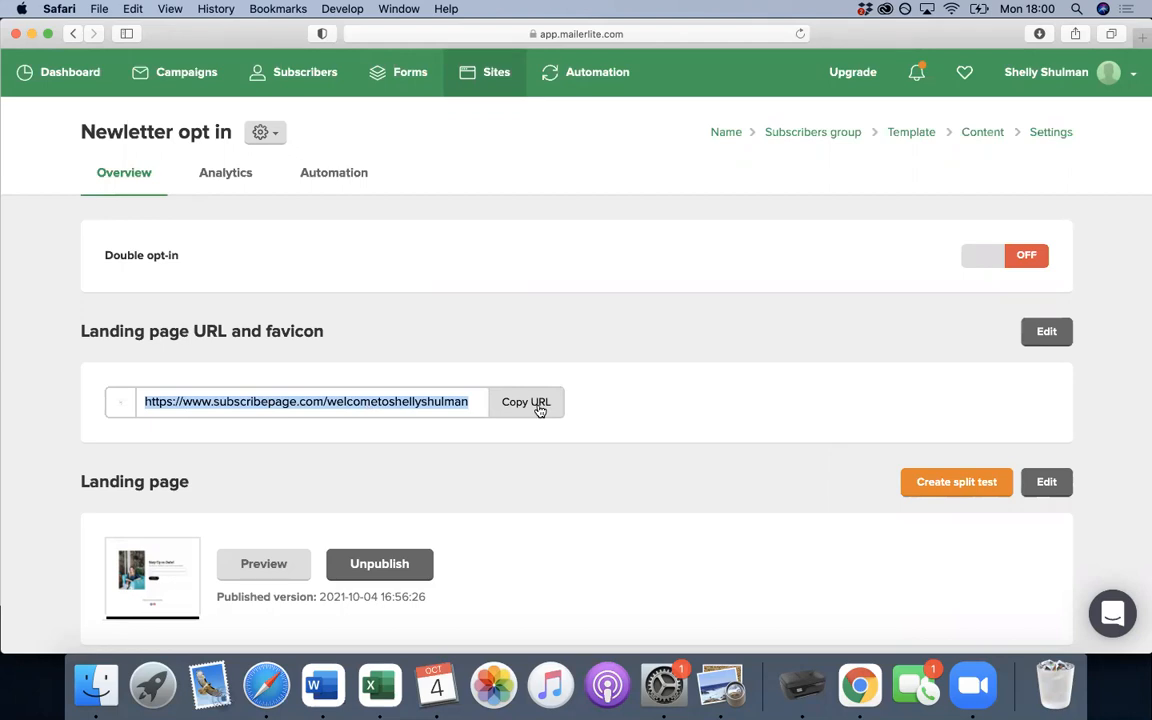
- Go to the Campaigns page from the top navigation bar
left_click(183, 80)
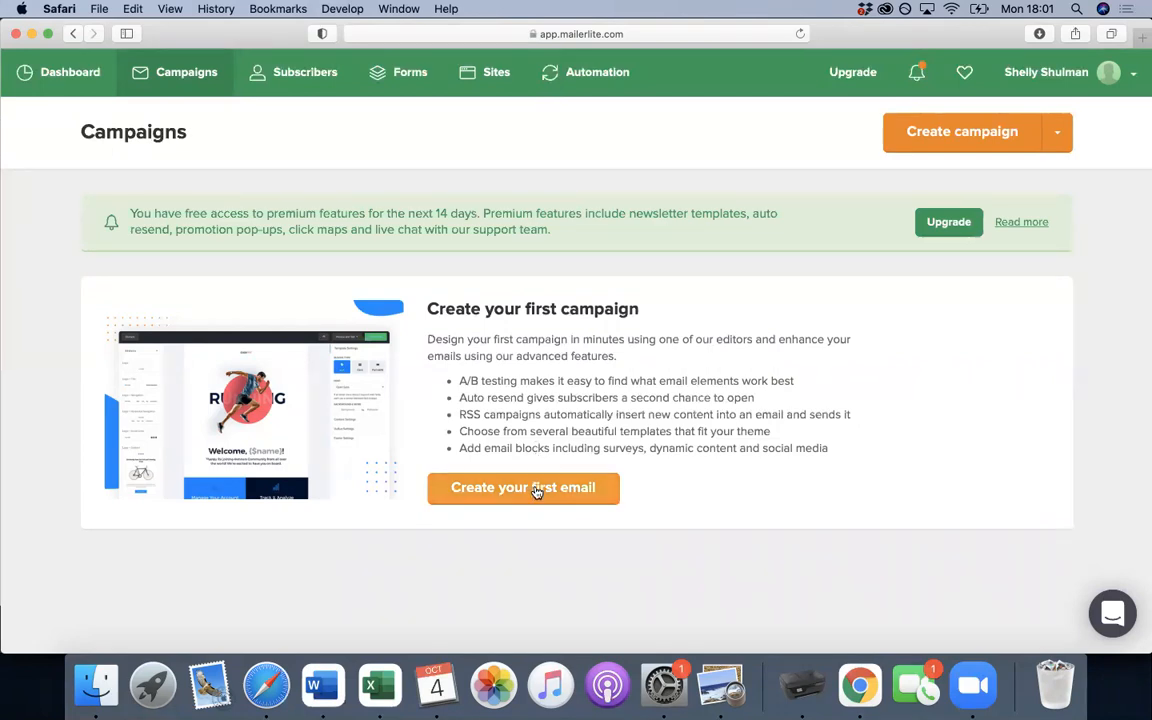
- Start the first email campaign and name it 'Newsletter'
left_click(537, 490)
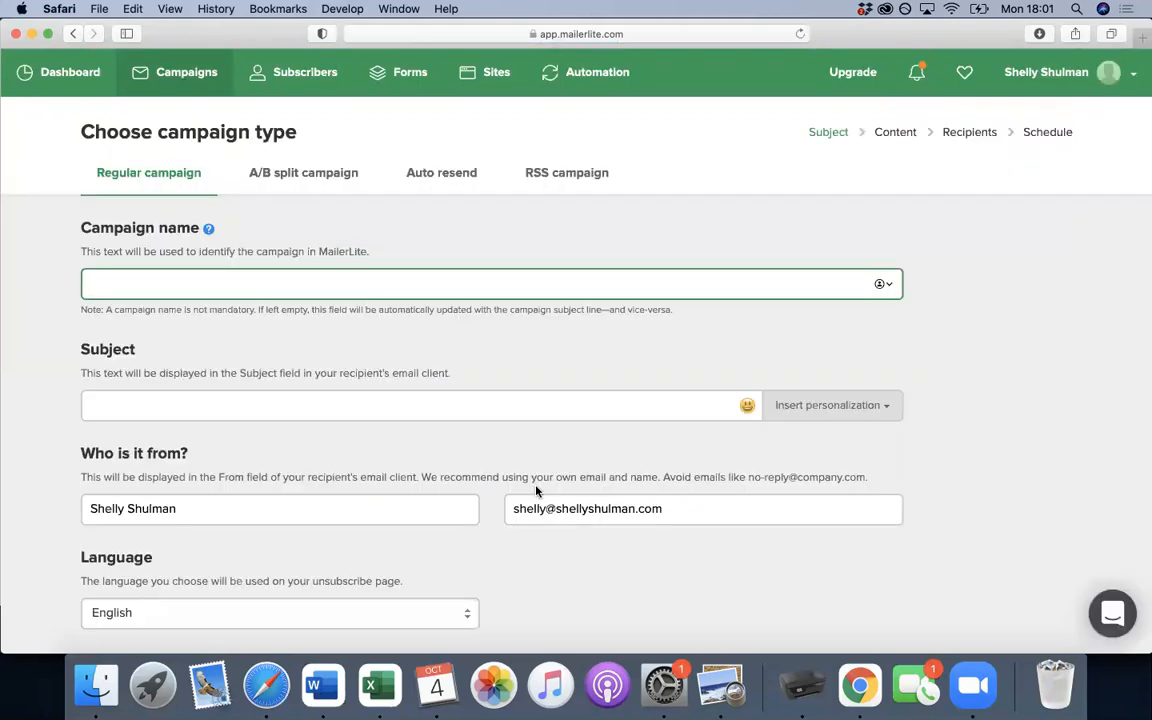
type("Ne")
type("wsl")
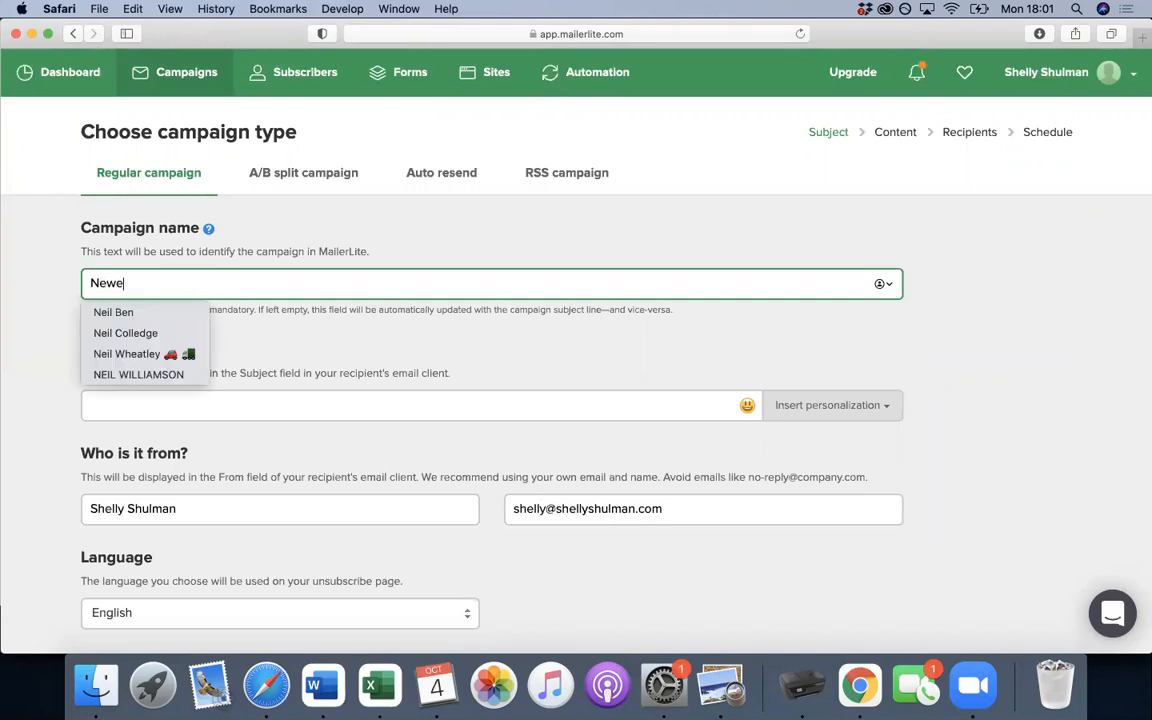
key("BackSpace")
key("BackSpace")
type("slett")
type("r")
key("BackSpace")
key("BackSpace")
type("er")
scroll(485, 483, "down", 2)
- Set the subject to 'Hey {$name}' using the Name personalization, then continue to content
left_click(440, 325)
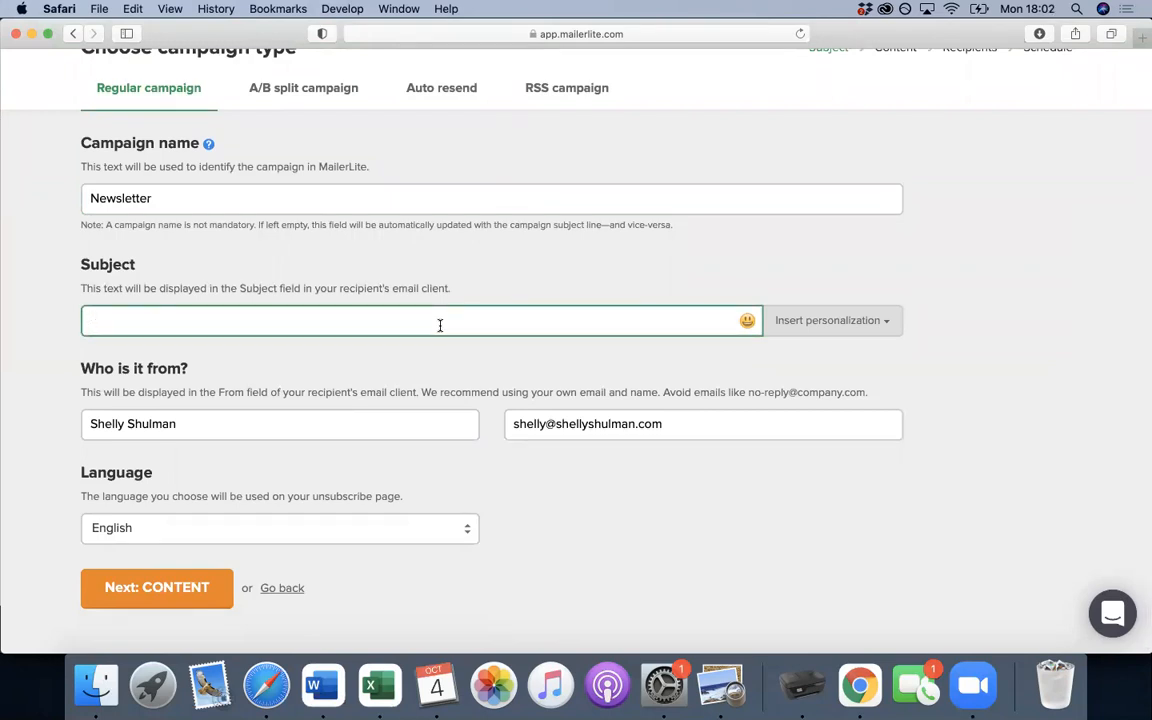
type("Newsletter")
left_click(884, 322)
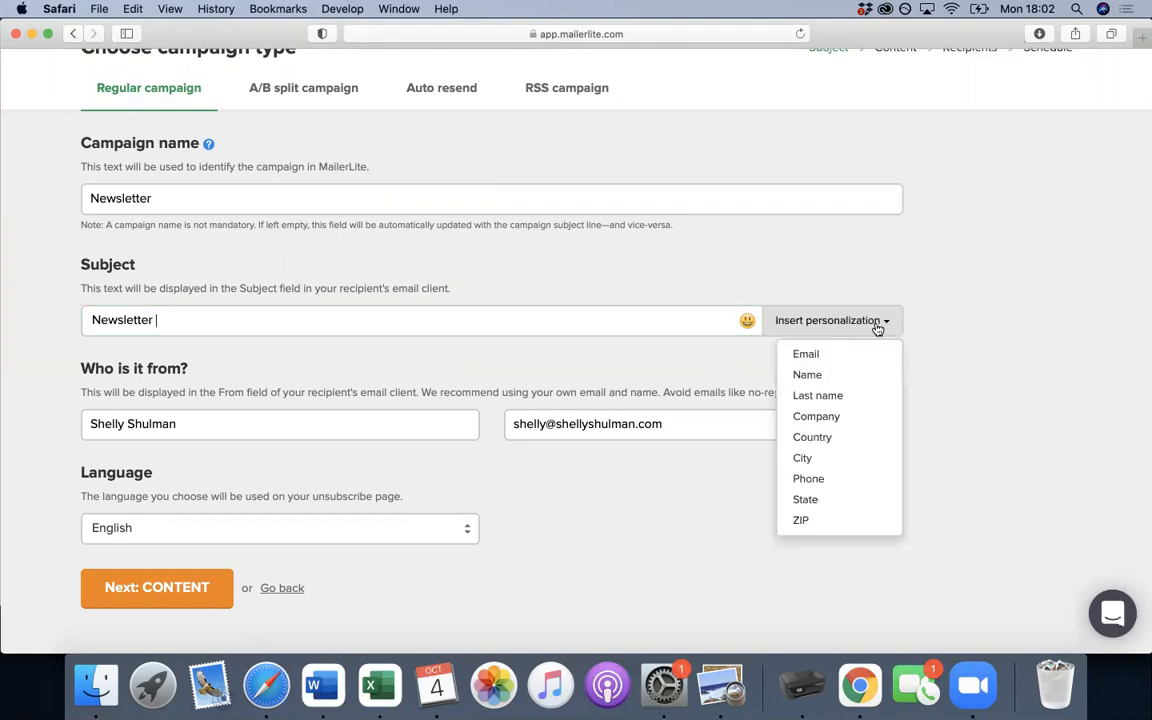
left_click(846, 376)
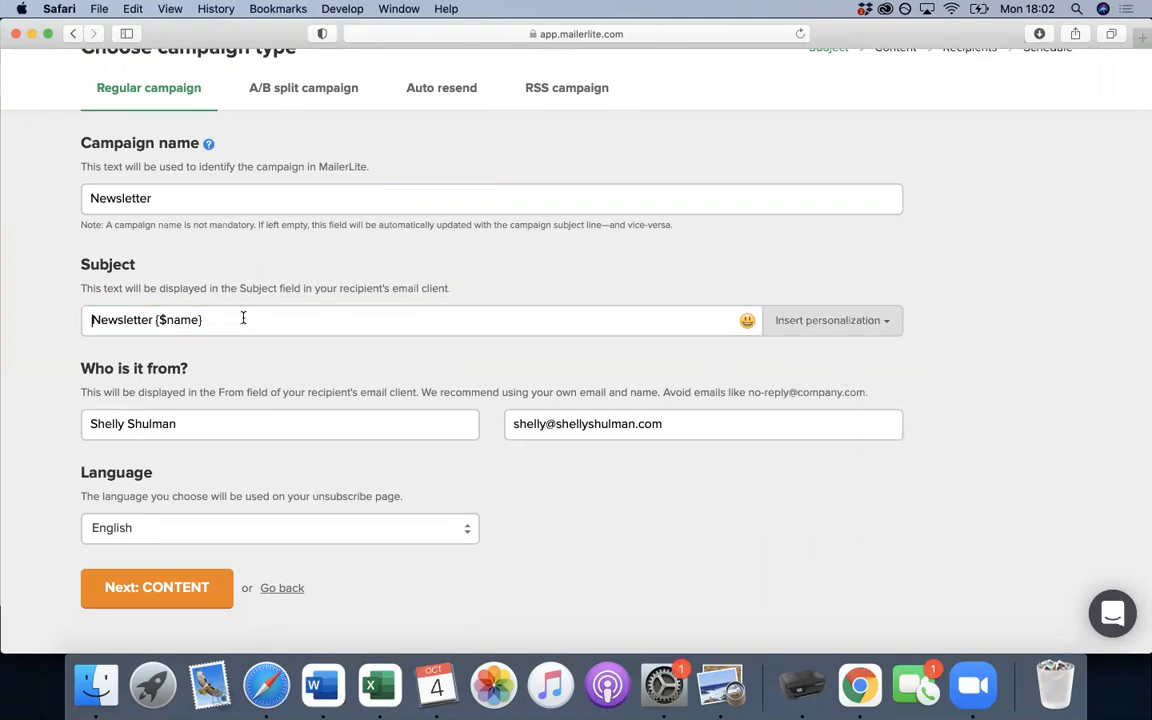
left_click_drag(243, 319, 69, 319)
key("BackSpace")
type("Hey")
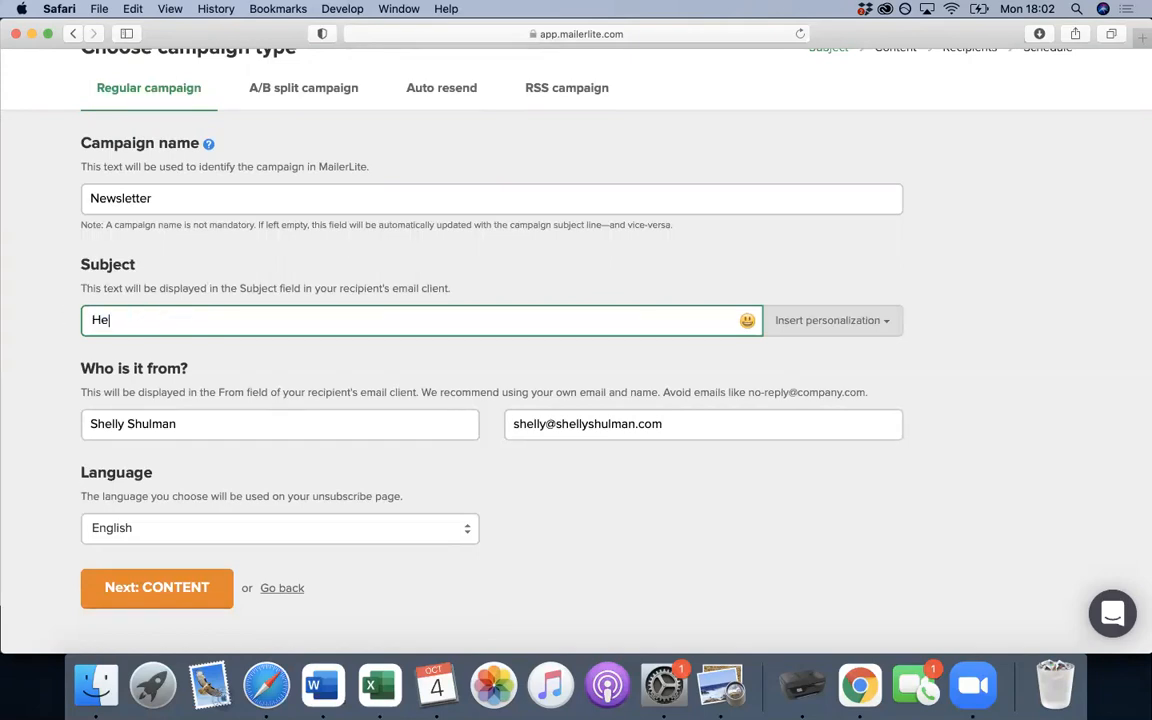
left_click(823, 324)
left_click(828, 376)
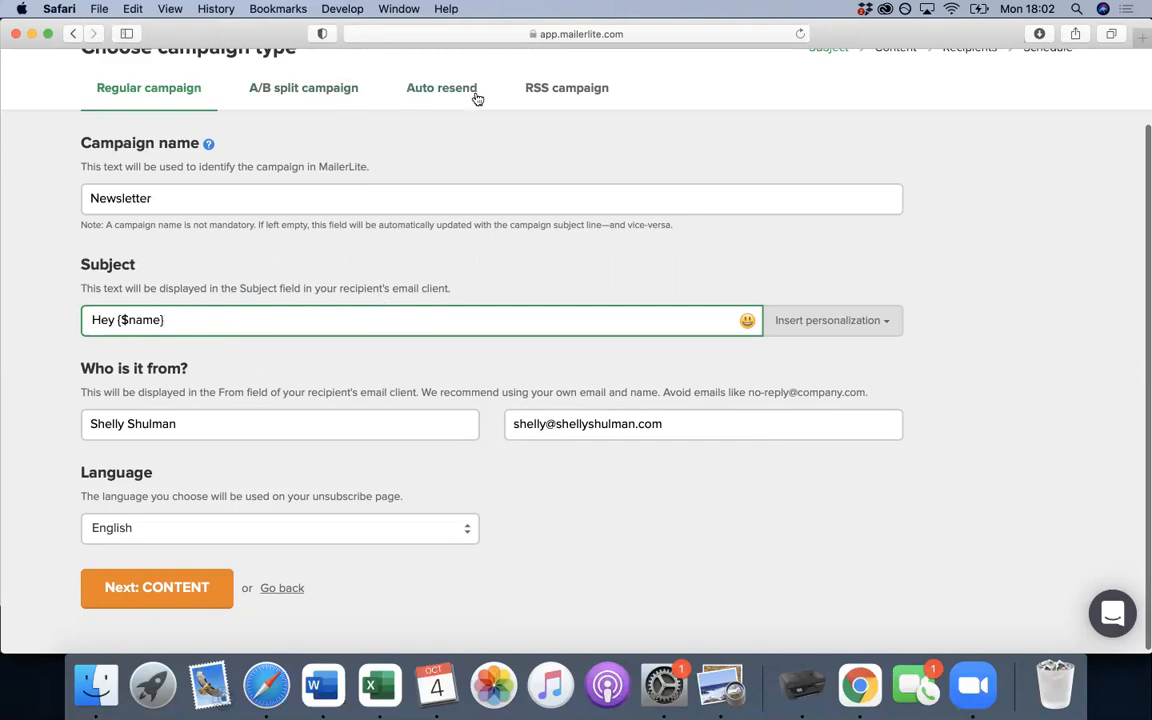
scroll(508, 300, "down", 1)
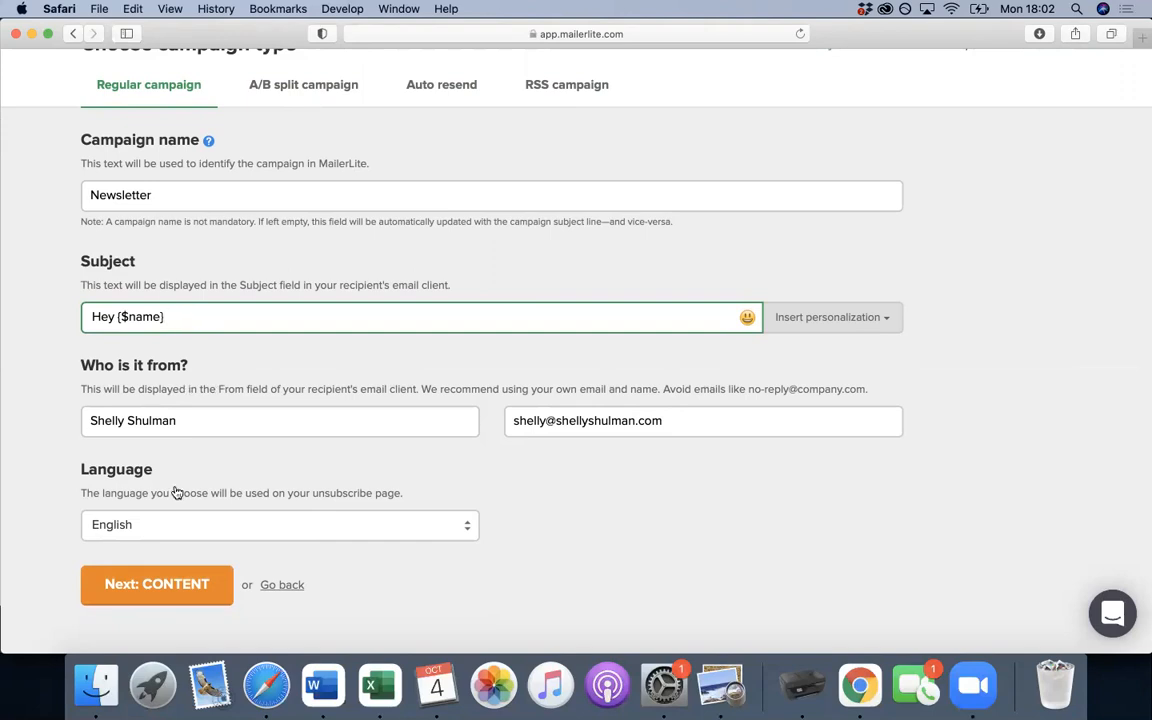
left_click(175, 586)
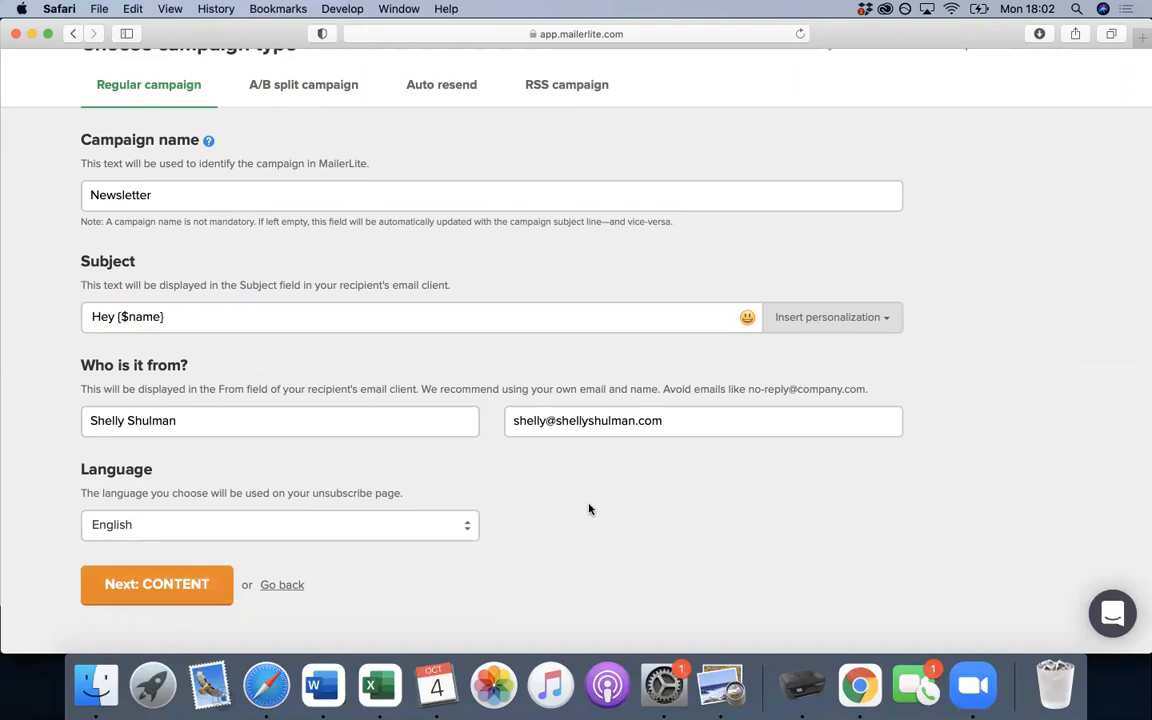
left_click(193, 583)
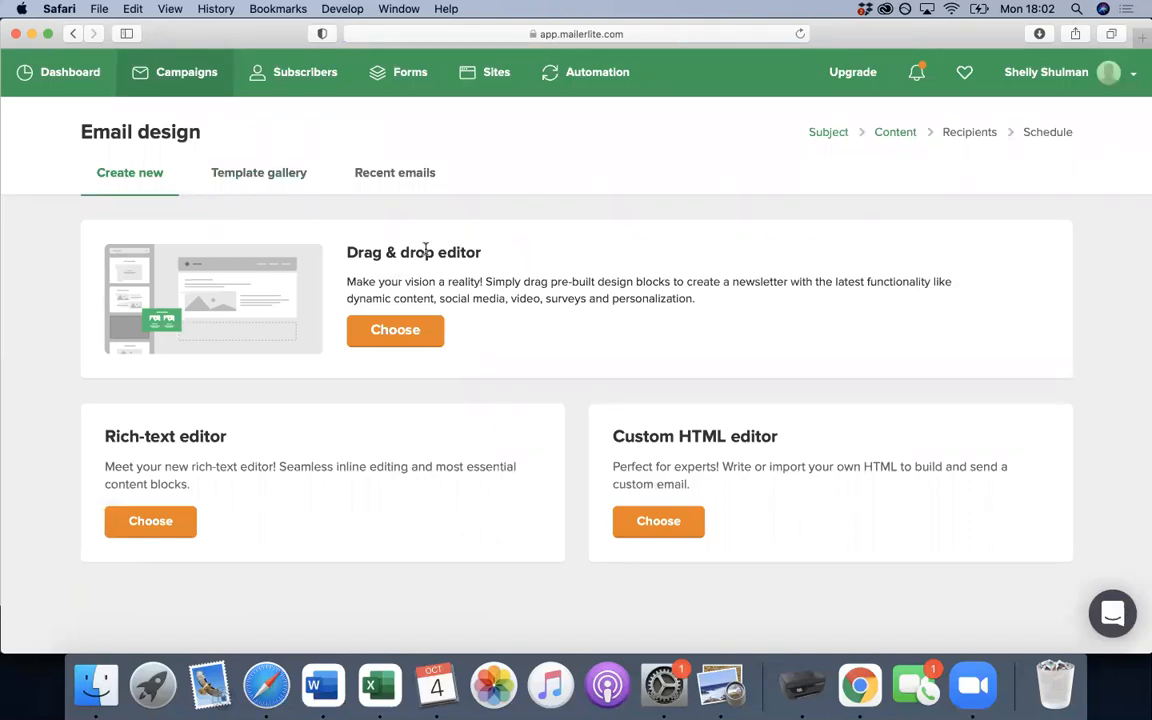
- Browse the template gallery, briefly checking previous emails to reuse
left_click(270, 179)
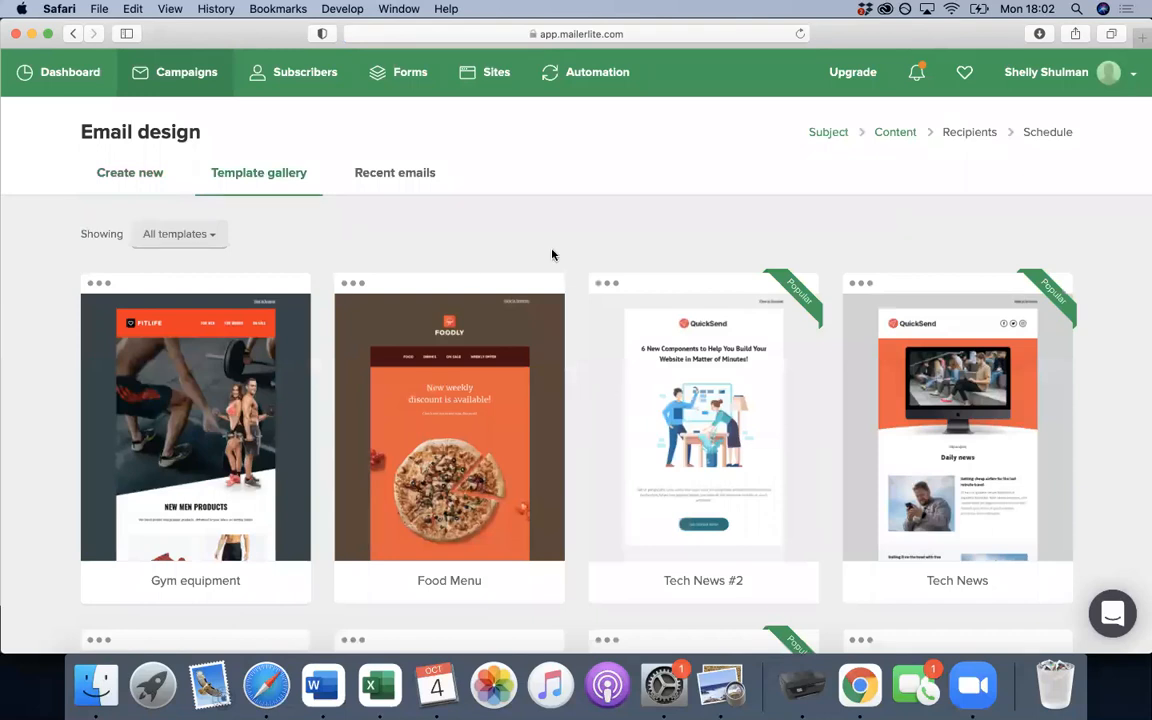
left_click(421, 180)
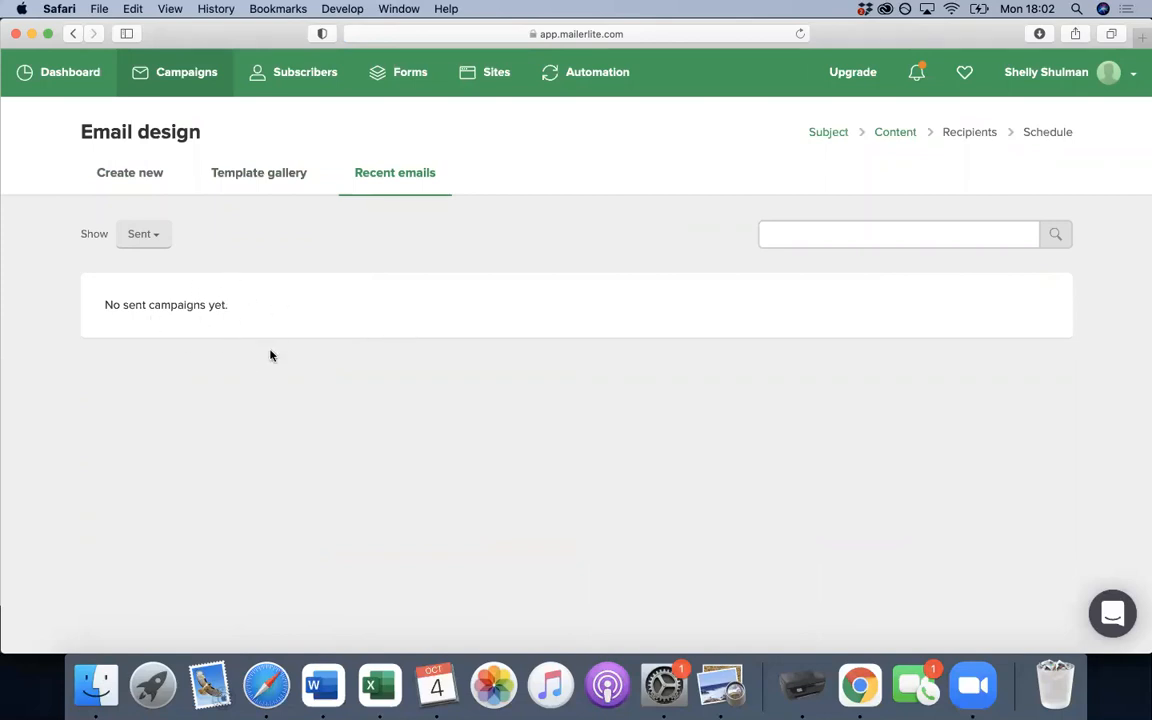
left_click(258, 181)
scroll(380, 303, "down", 5)
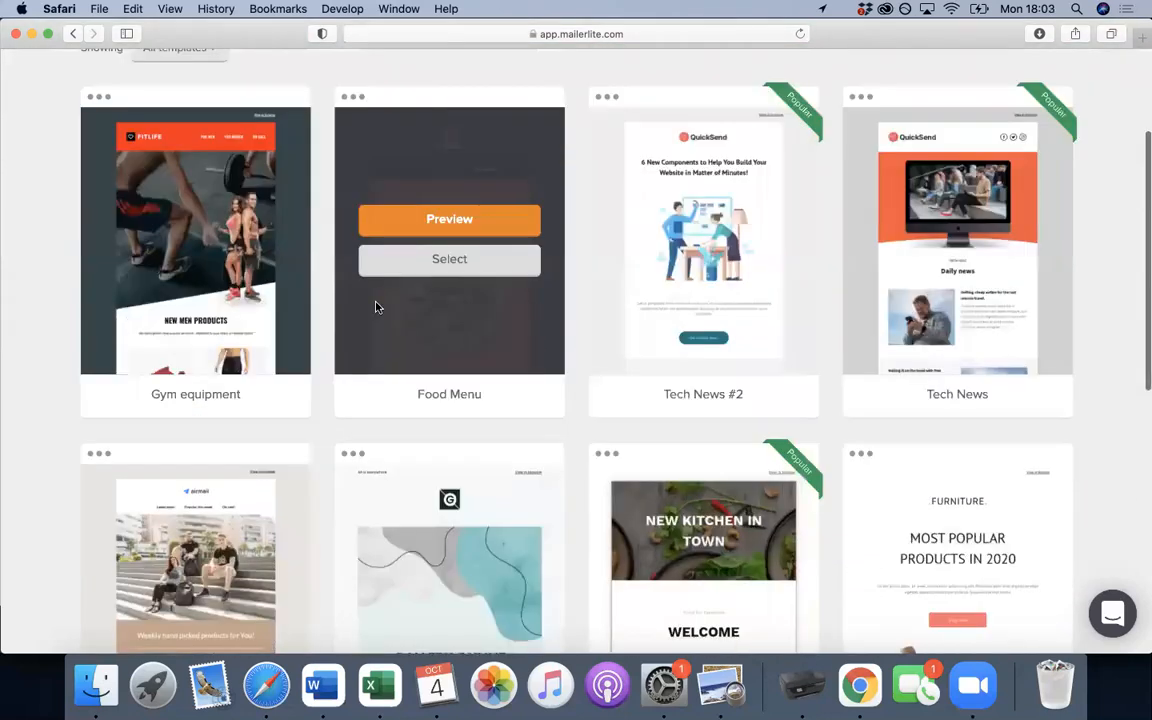
scroll(573, 399, "down", 5)
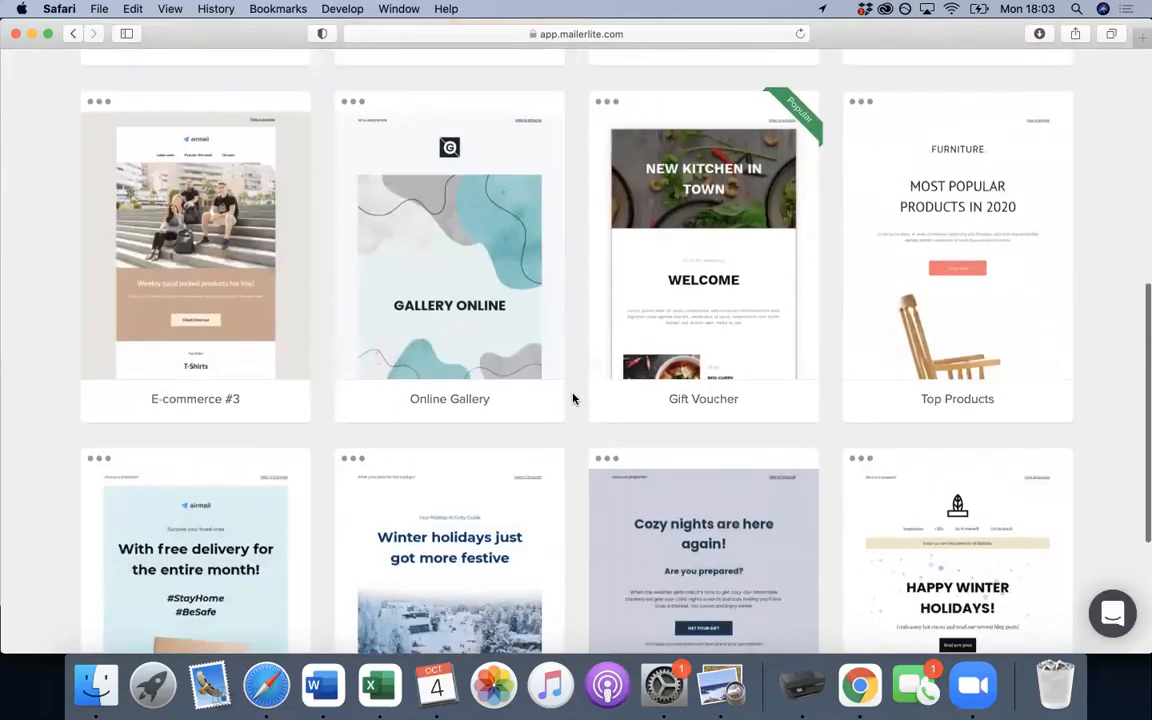
scroll(573, 399, "up", 1)
scroll(573, 399, "down", 4)
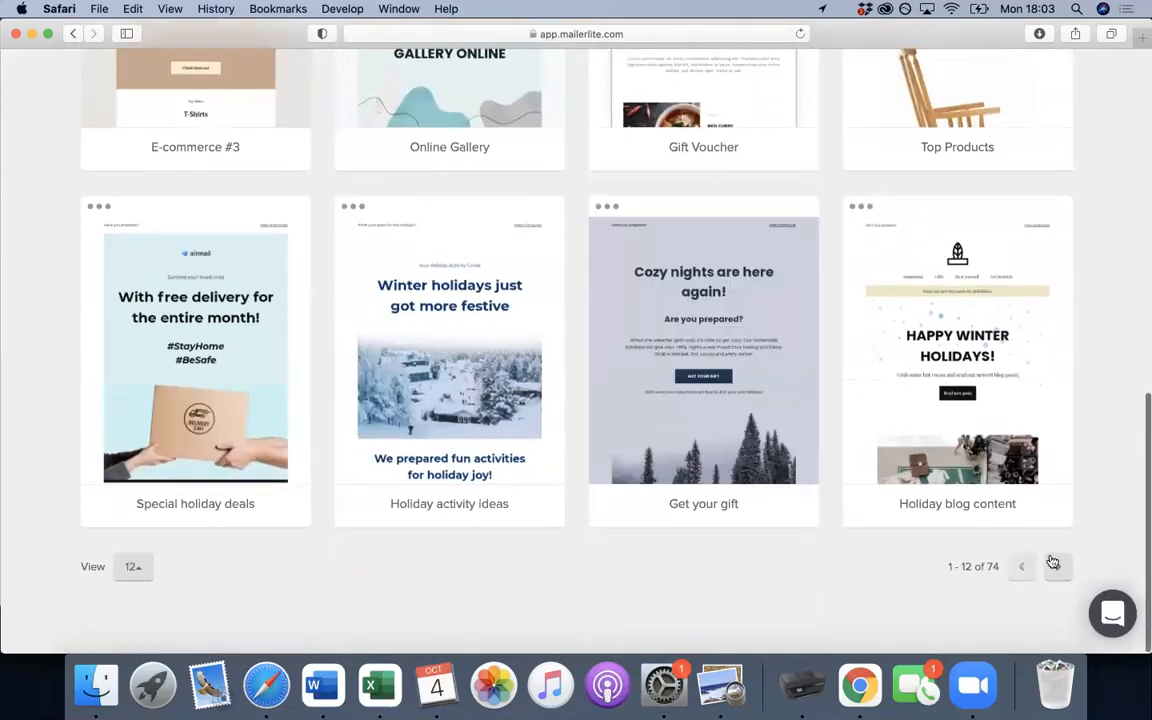
- Page forward through the templates and select the Company News template
left_click(1057, 565)
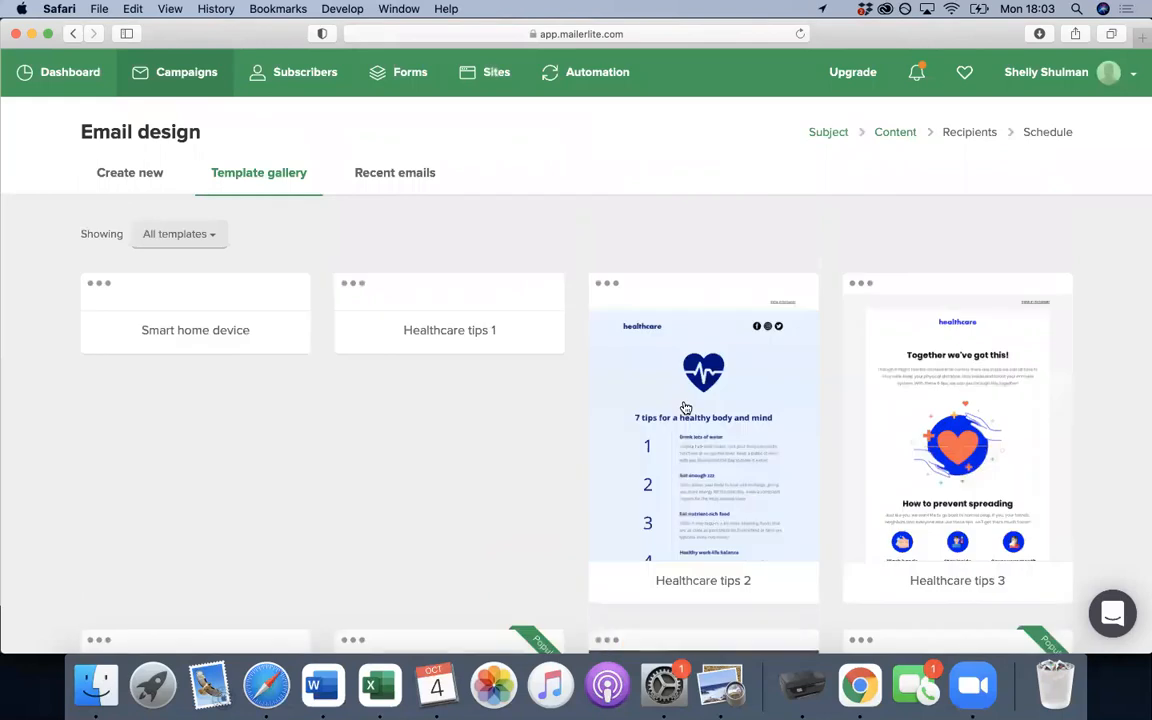
scroll(685, 407, "down", 2)
scroll(685, 407, "down", 5)
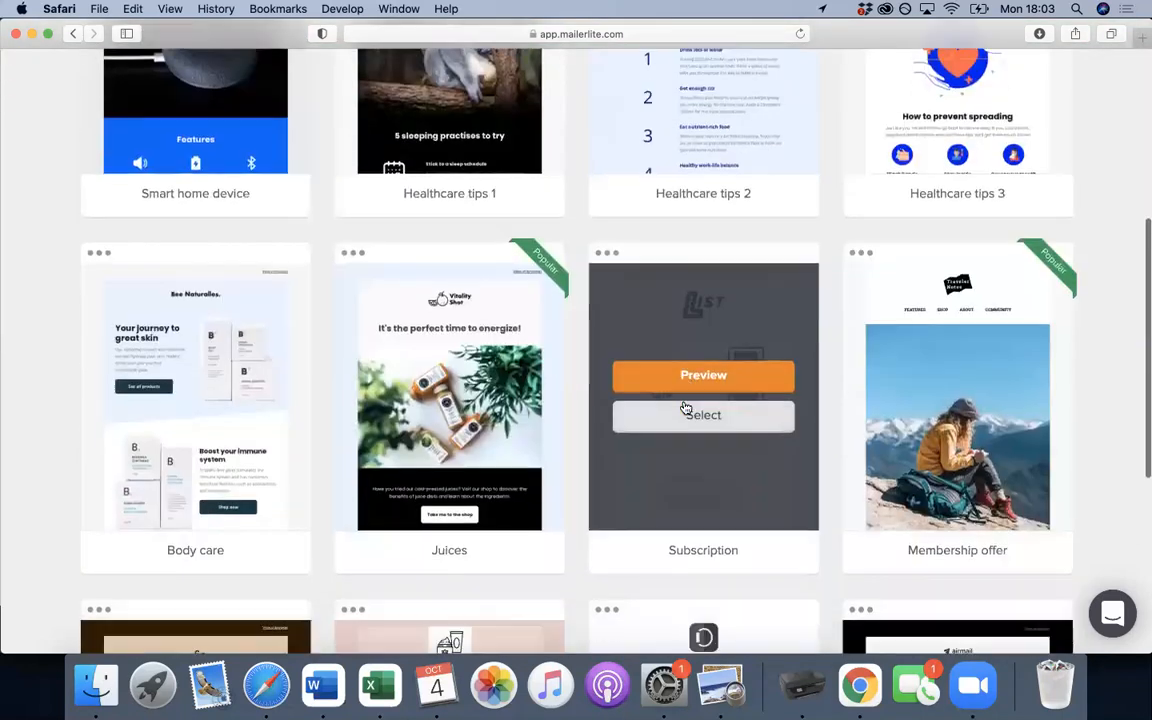
scroll(685, 407, "up", 2)
scroll(686, 406, "down", 1)
scroll(686, 405, "down", 10)
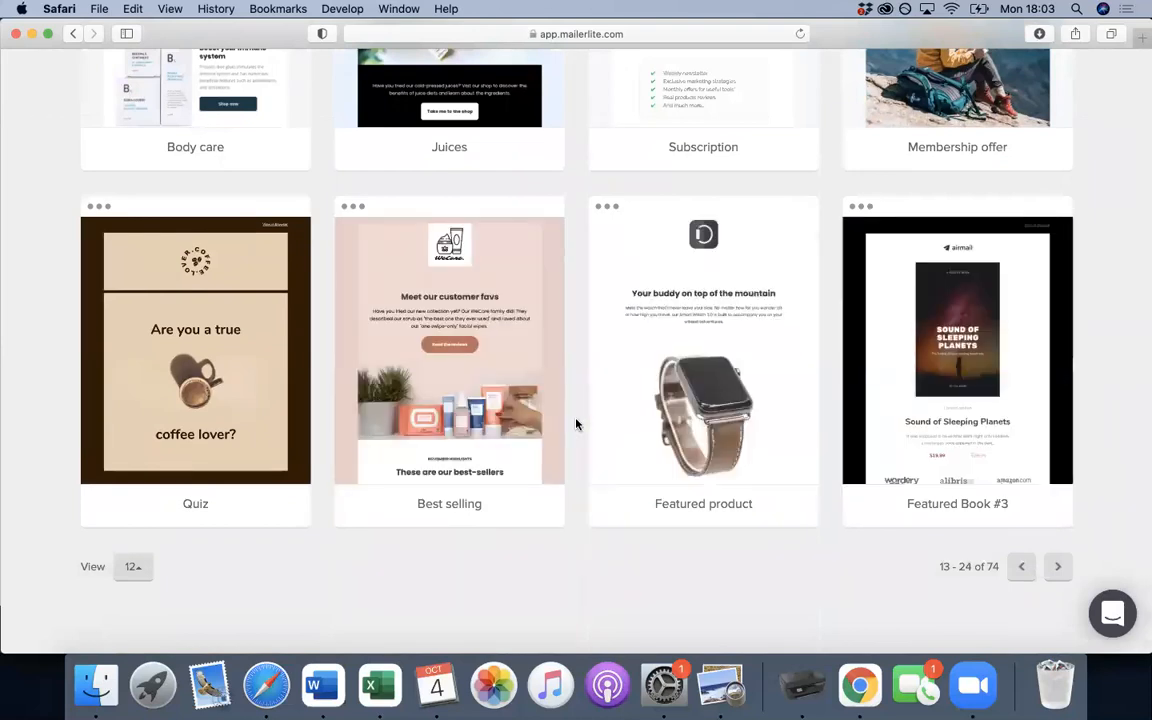
left_click(1057, 566)
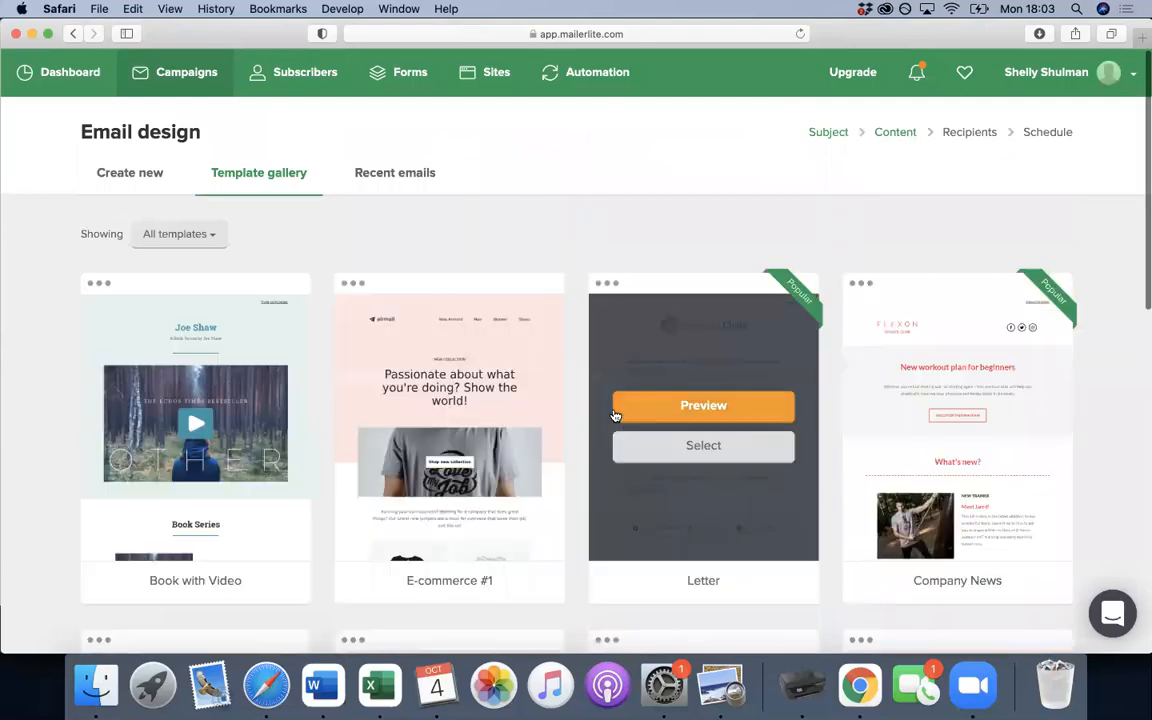
scroll(614, 414, "down", 5)
mouse_move(943, 314)
left_click(956, 248)
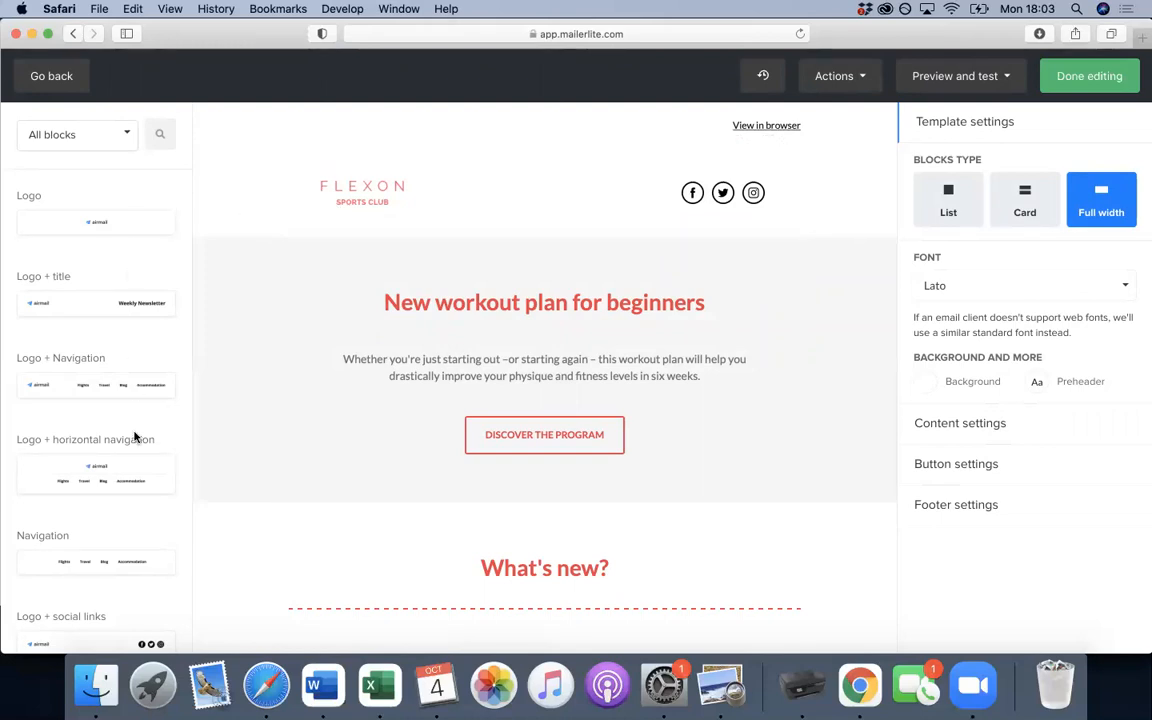
- Replace the header's FLEXON logo with the text logo from the File manager
left_click(475, 191)
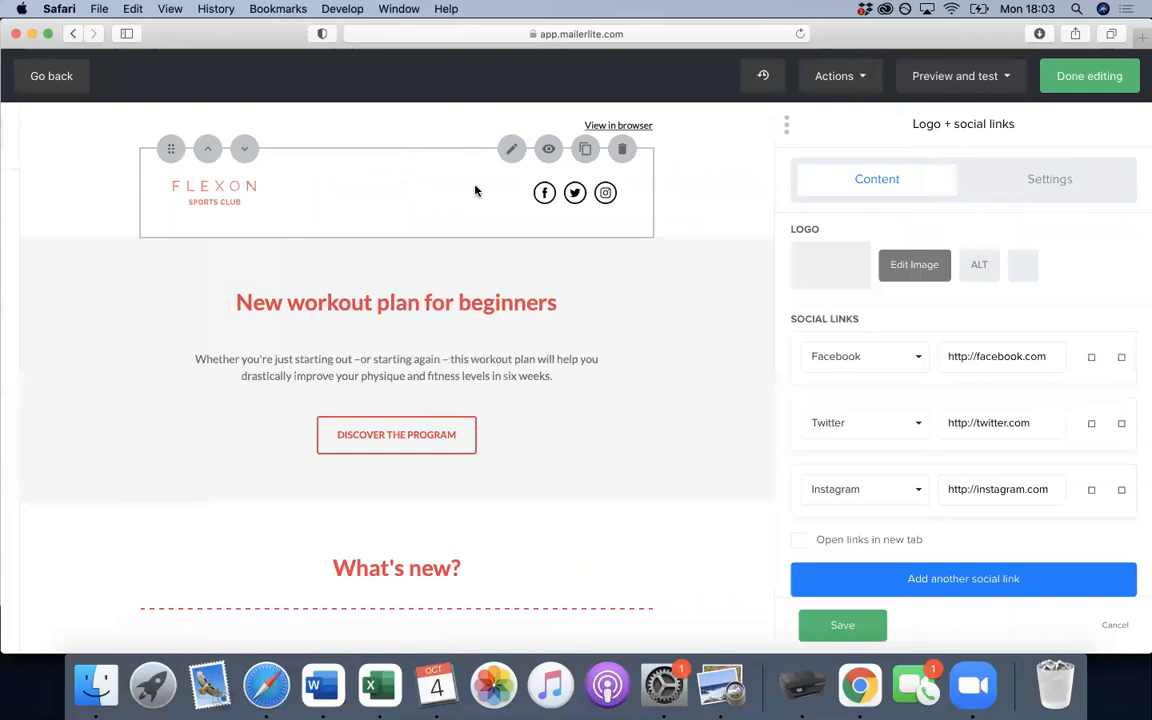
left_click(812, 275)
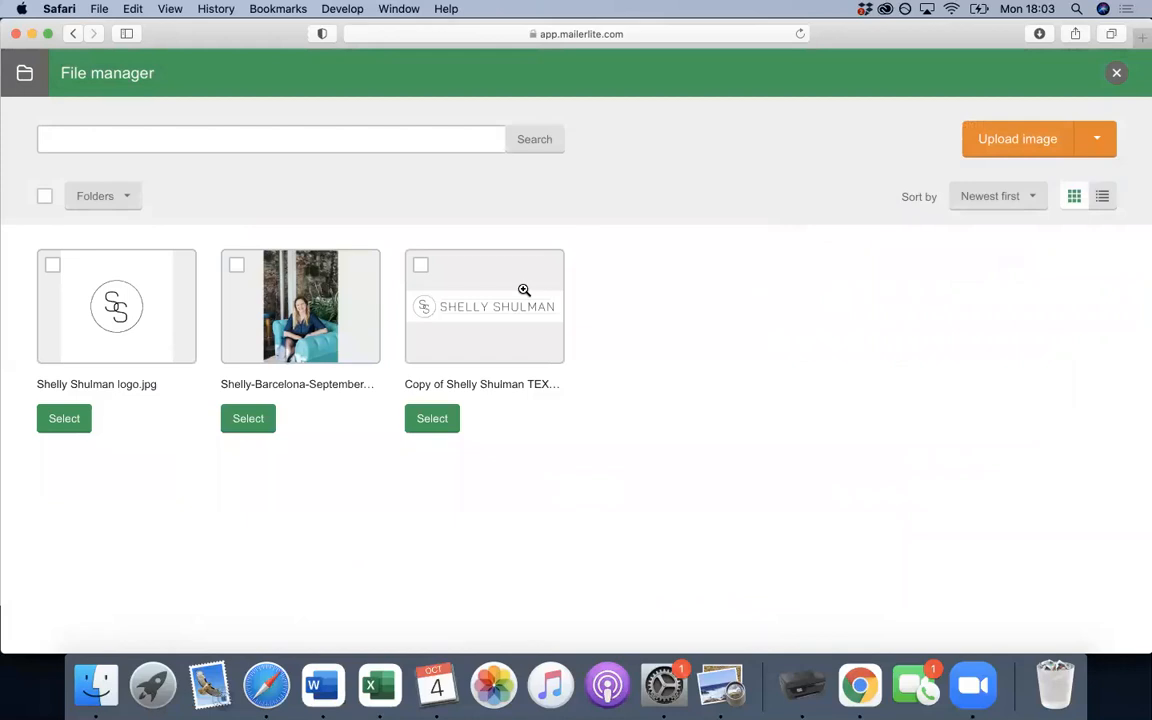
left_click(439, 421)
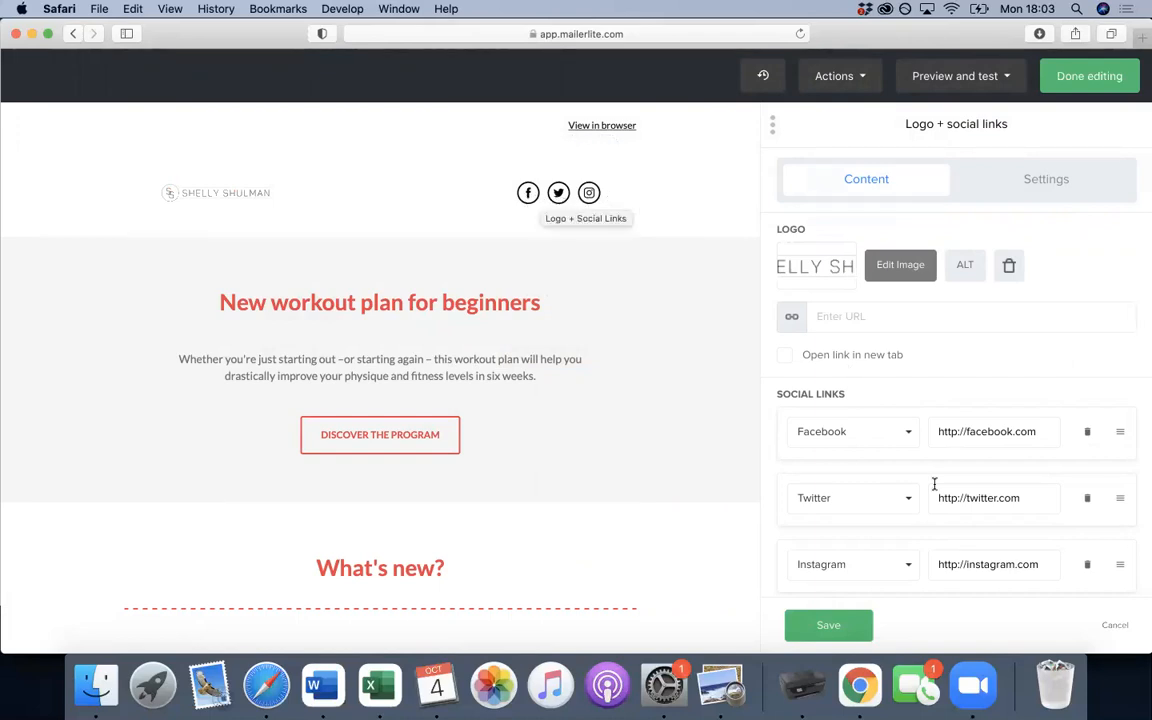
scroll(933, 480, "down", 1)
- Point the Facebook and Instagram links to the owner's profiles and remove Twitter
left_click(1046, 420)
type("/")
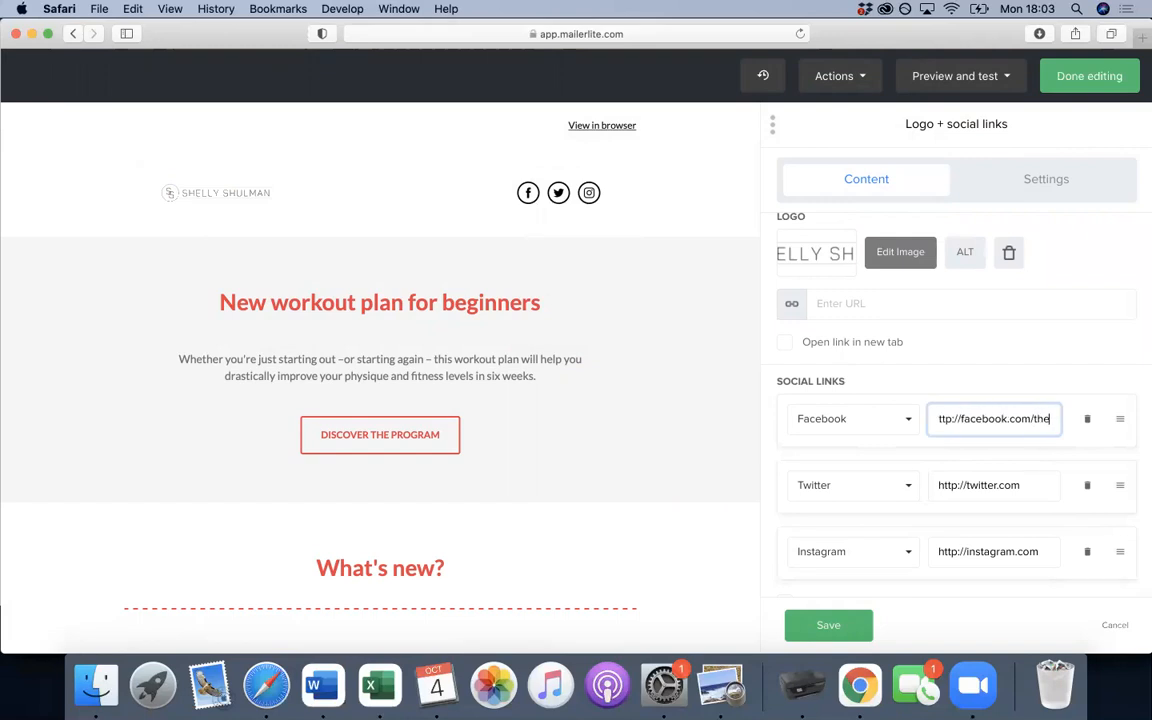
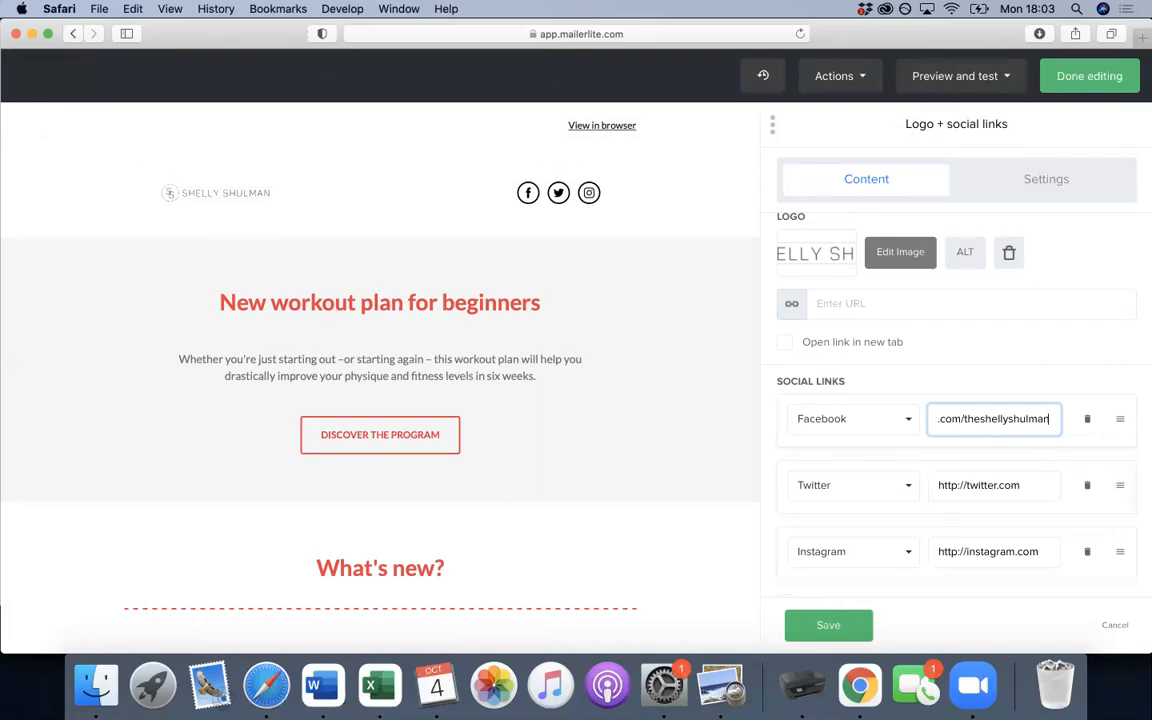
left_click(1087, 485)
left_click(1046, 479)
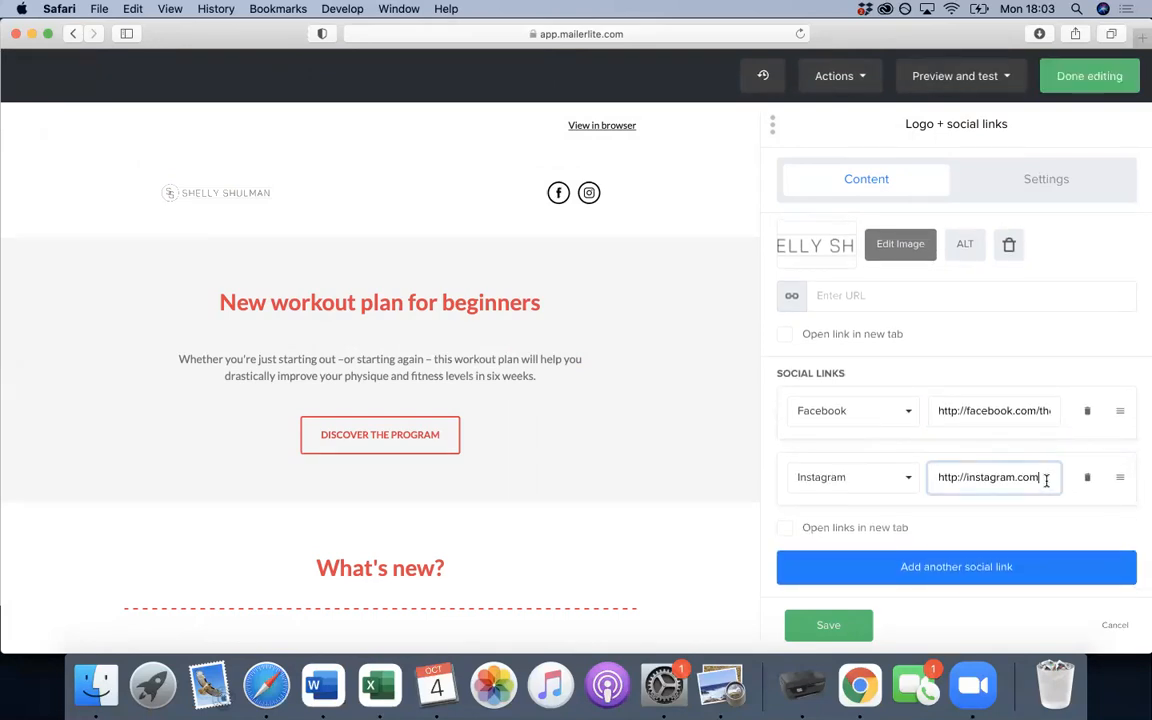
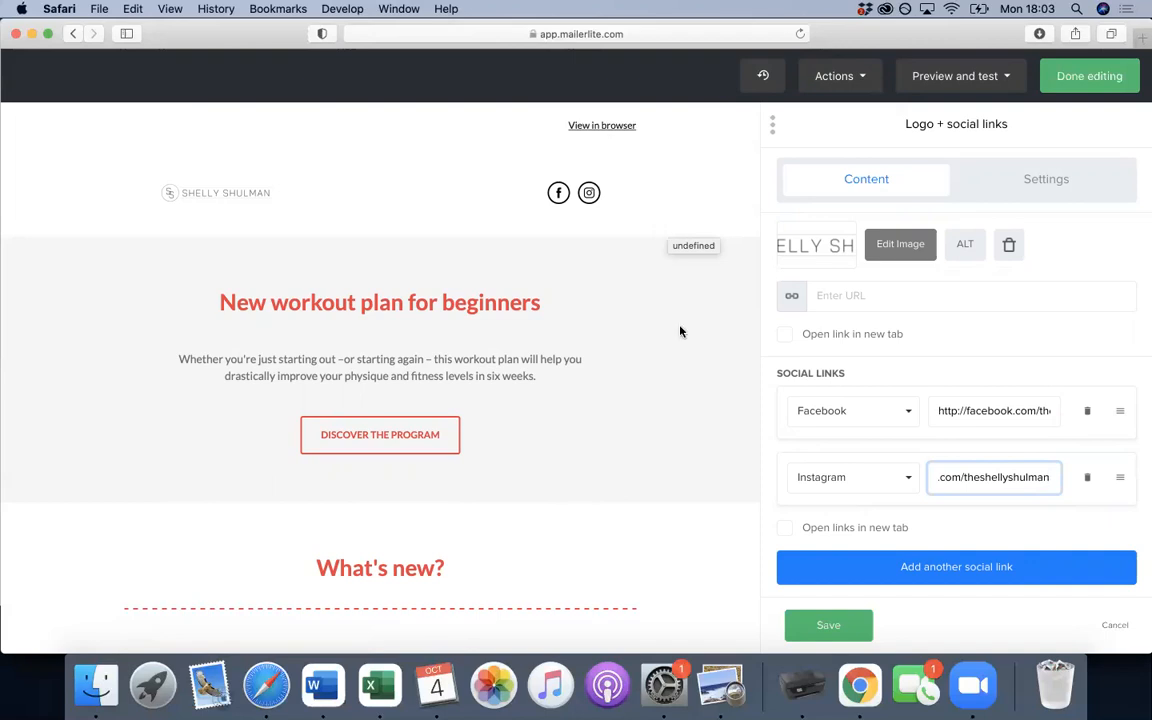
scroll(680, 332, "down", 3)
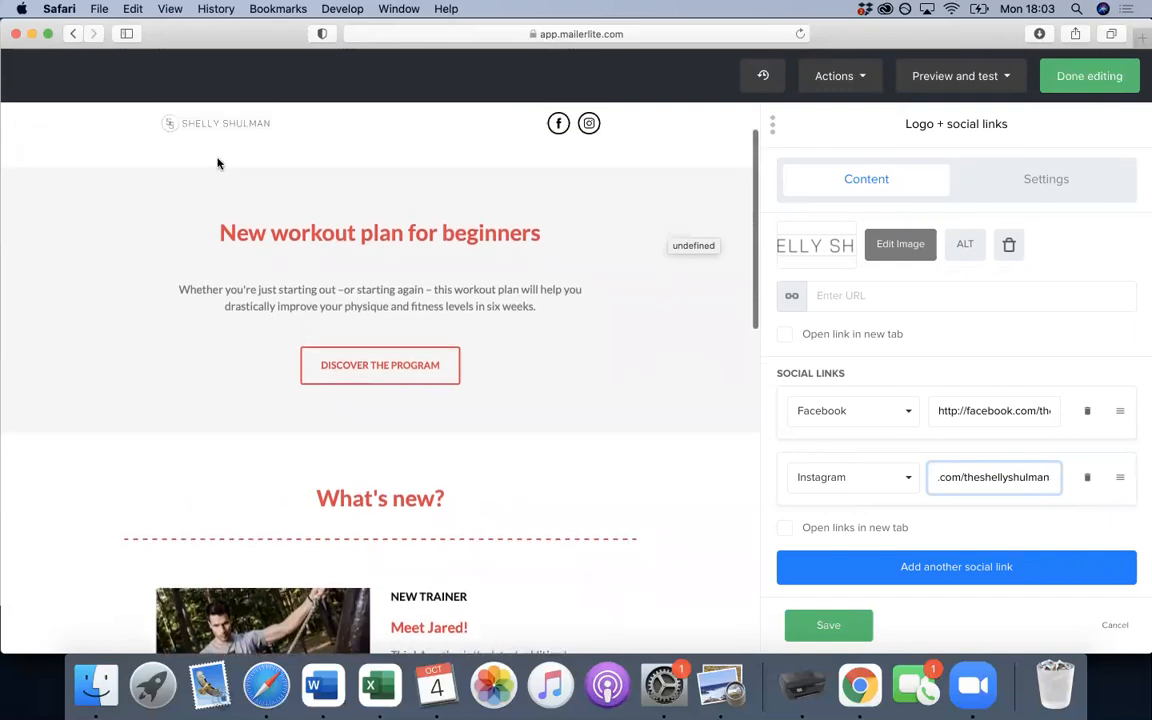
scroll(588, 300, "up", 2)
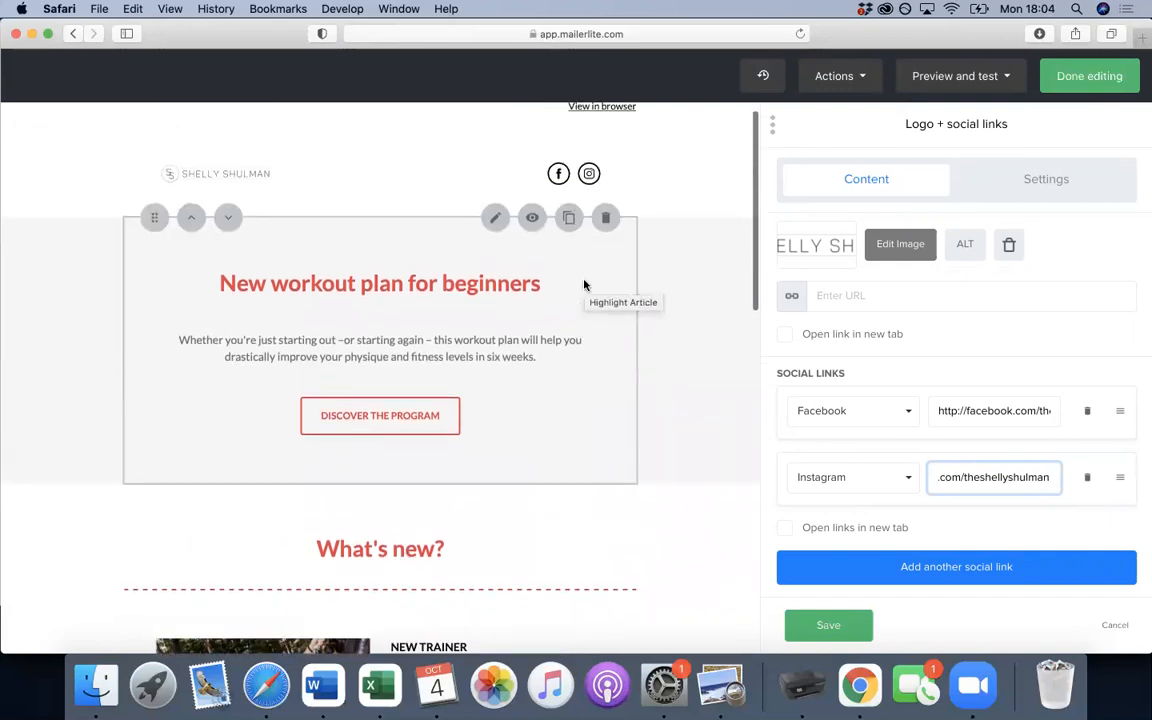
- Replace the workout plan article heading text with 'Hey'
left_click(679, 362)
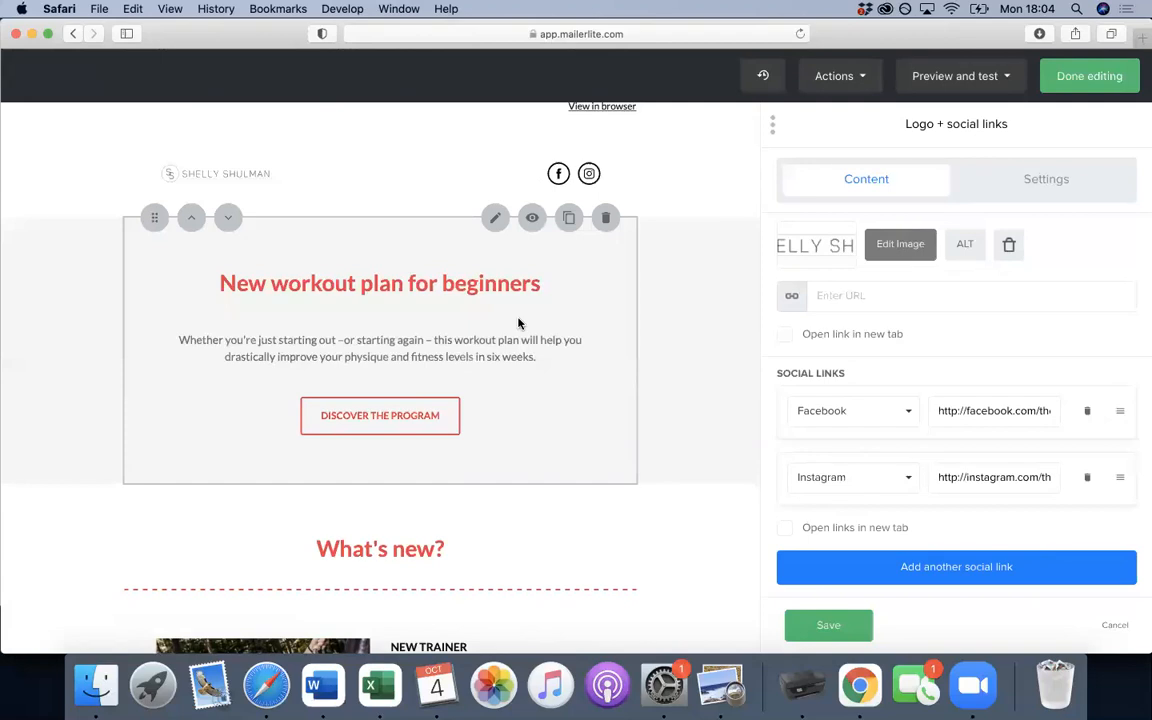
left_click(518, 323)
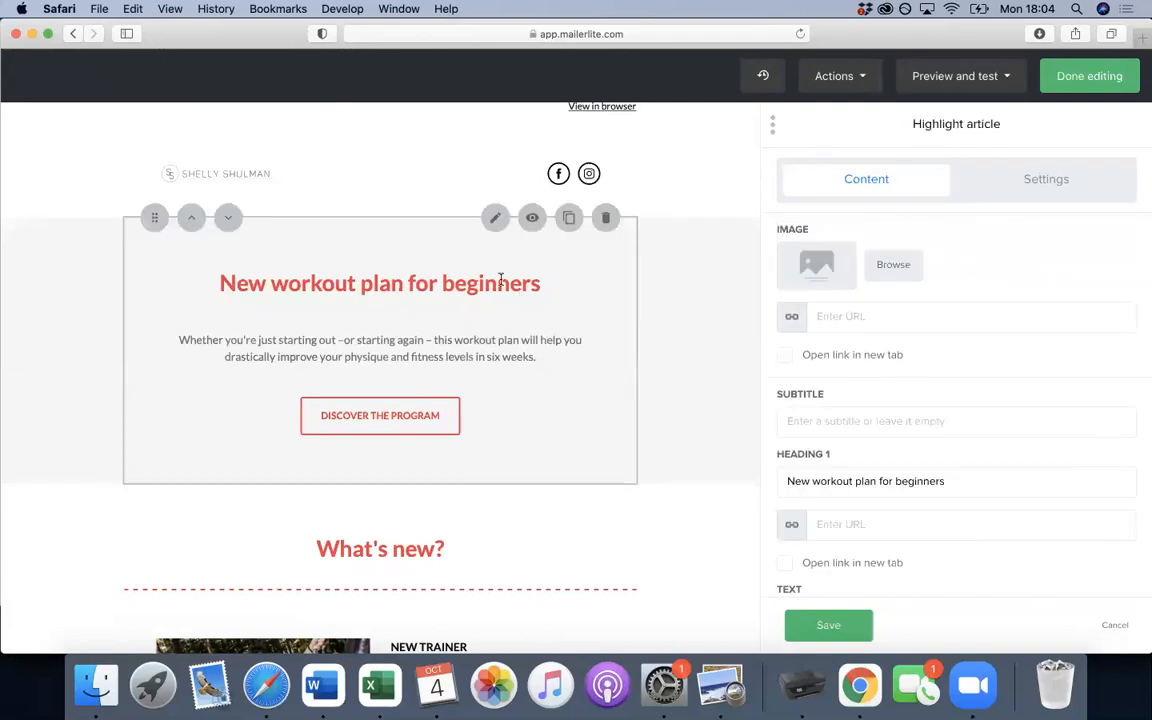
scroll(965, 351, "down", 3)
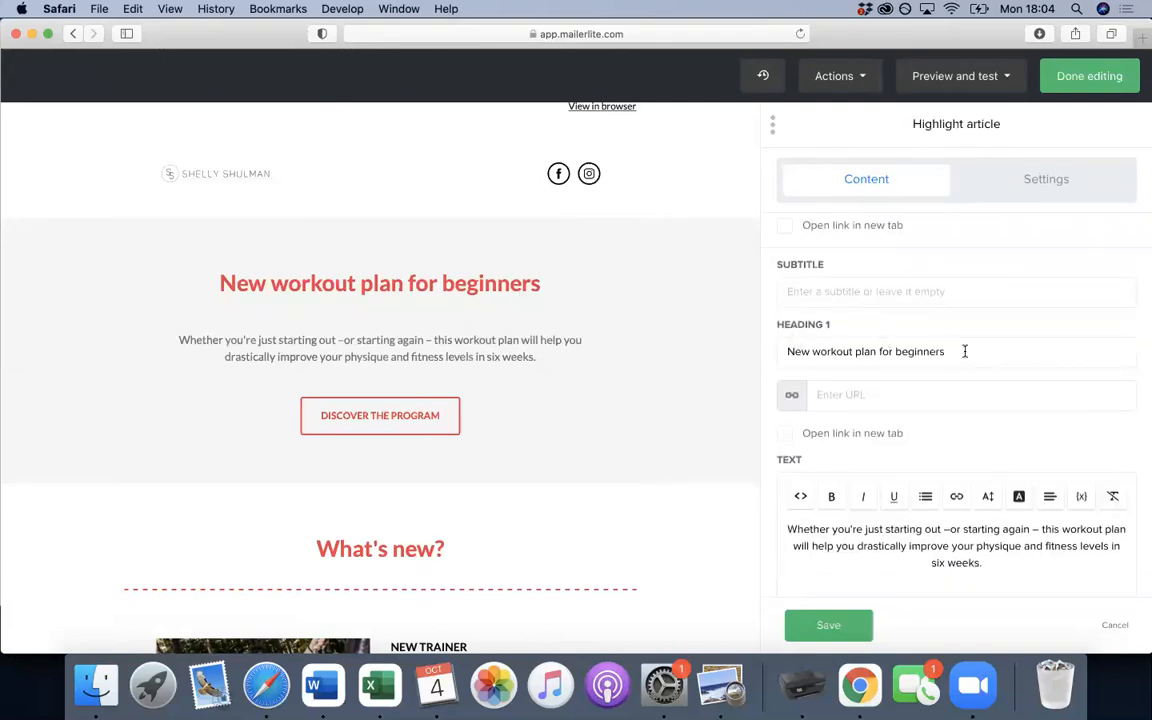
left_click_drag(972, 357, 772, 355)
type("Hey")
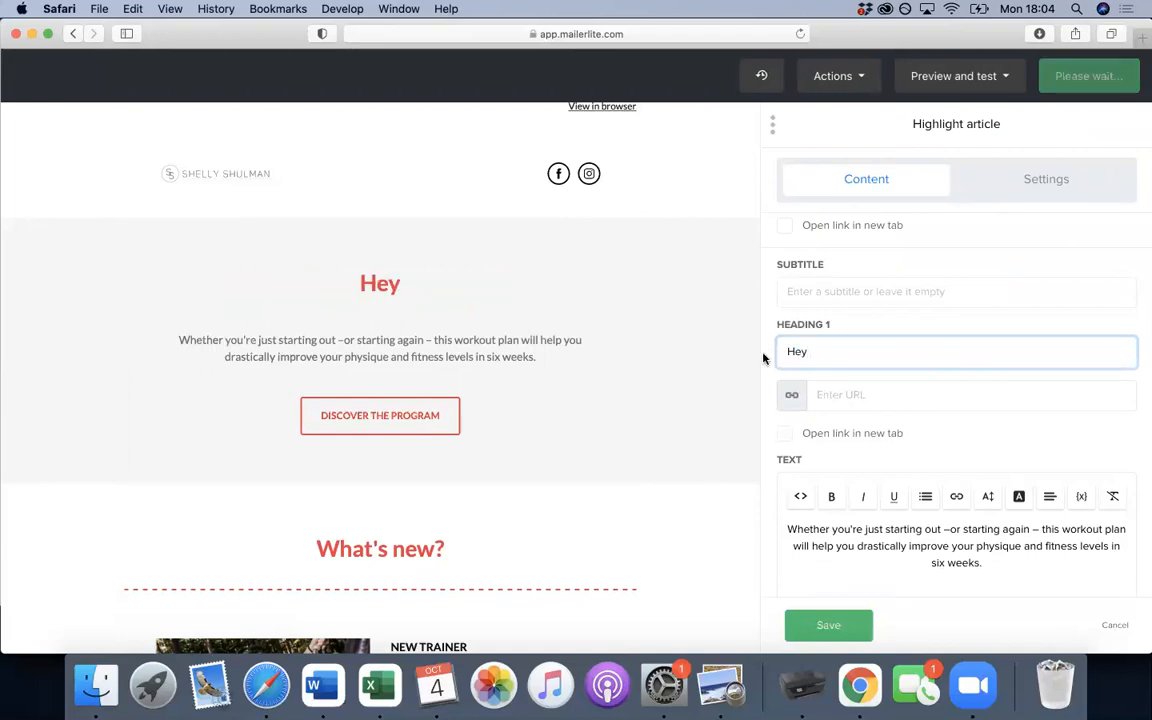
- Insert the subscriber name variable {$name} at the start of the article paragraph
scroll(795, 419, "down", 2)
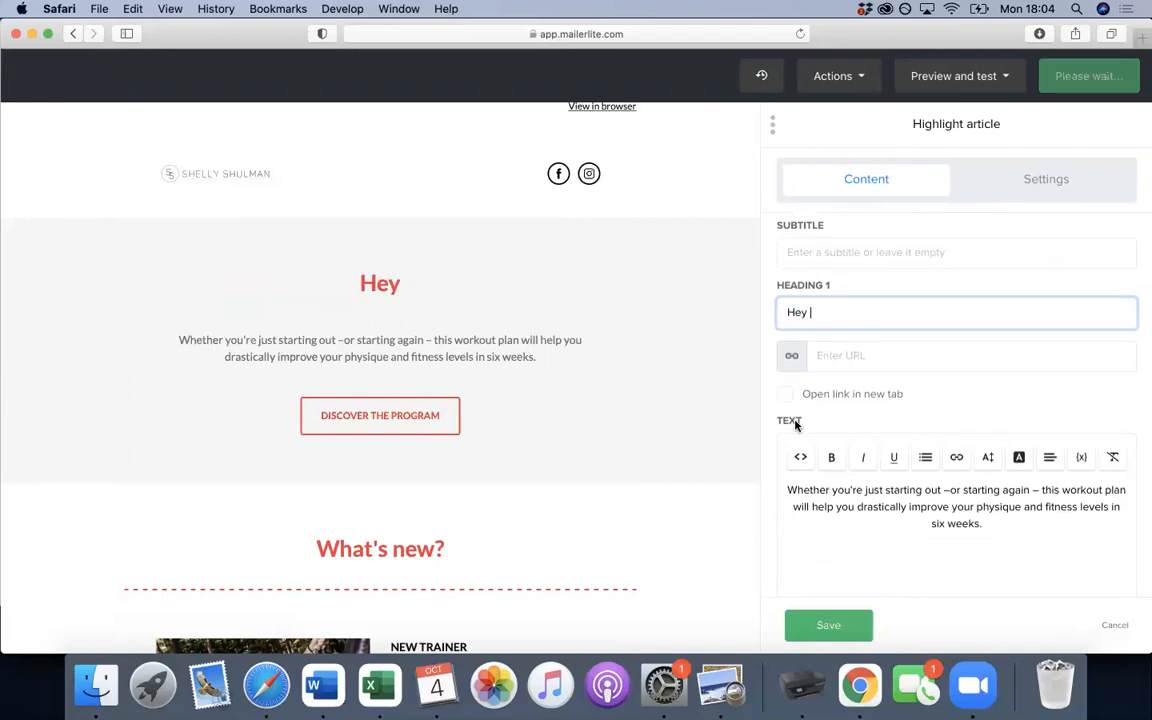
left_click(1080, 440)
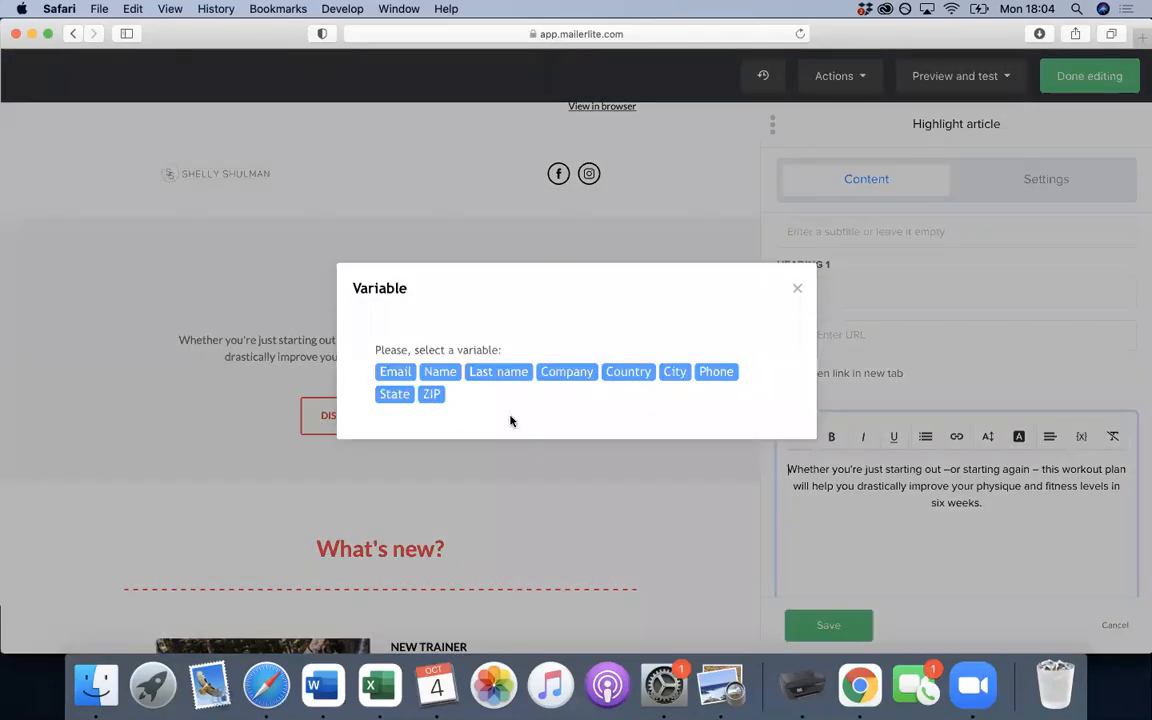
left_click(440, 371)
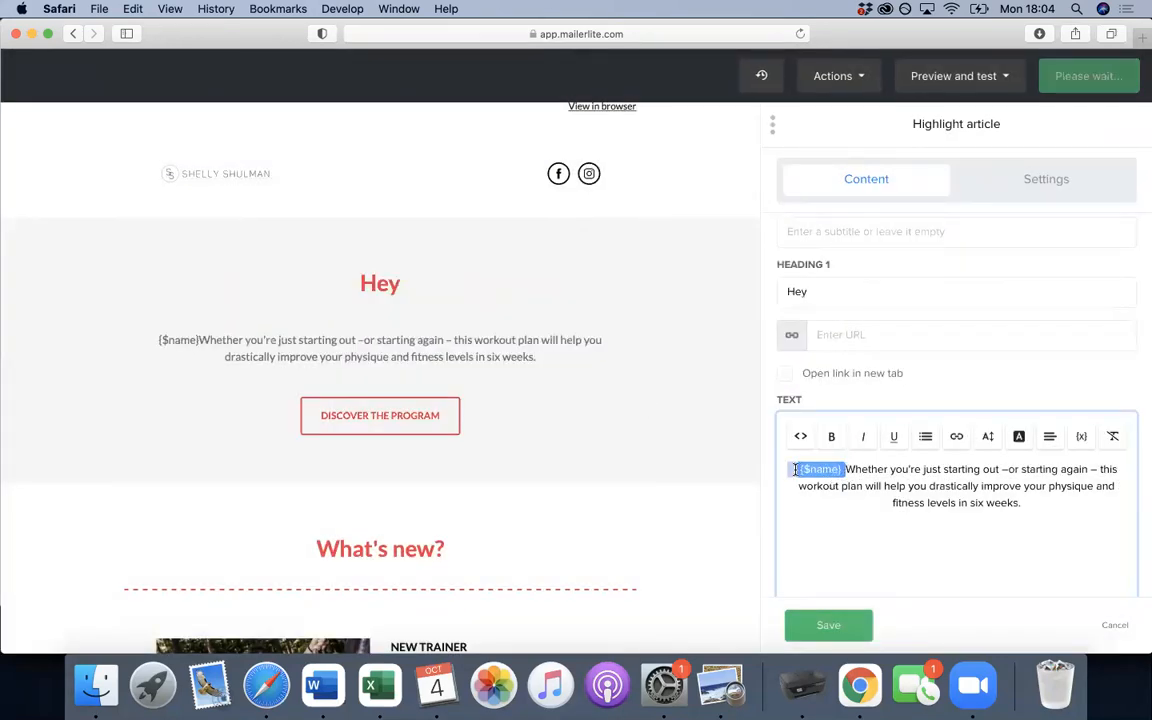
left_click(797, 471)
key("super+c")
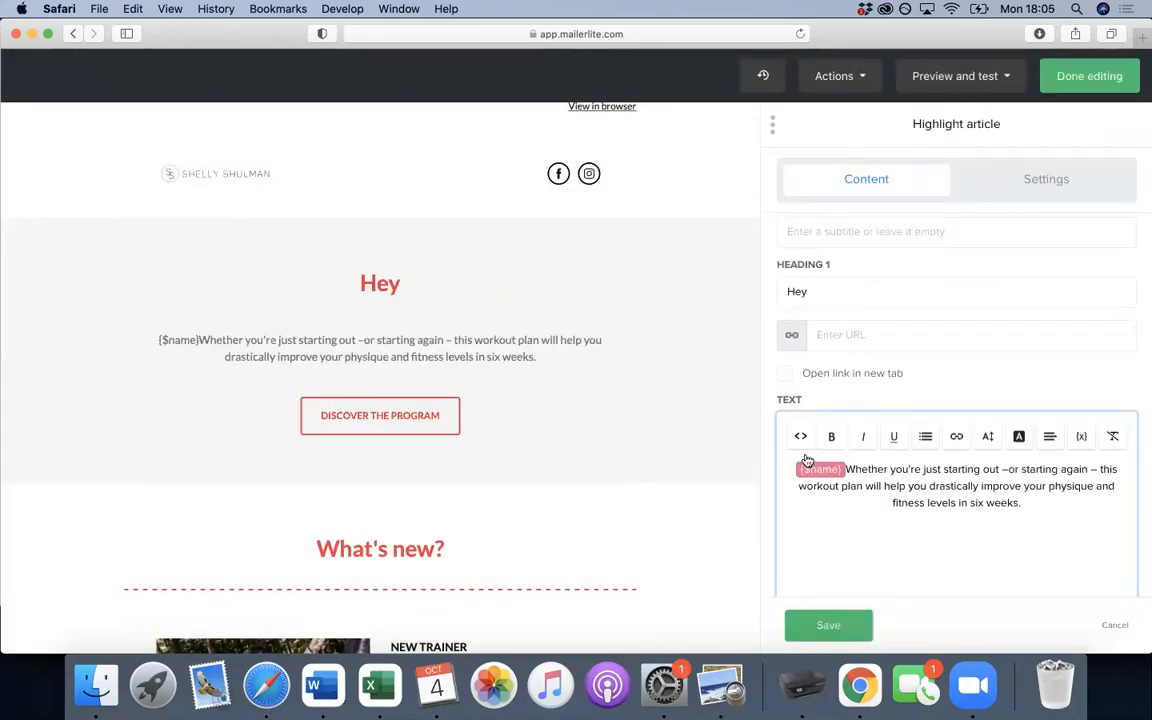
- Finish the heading so it reads 'Hey, Happy October'
left_click(851, 292)
key("super+v")
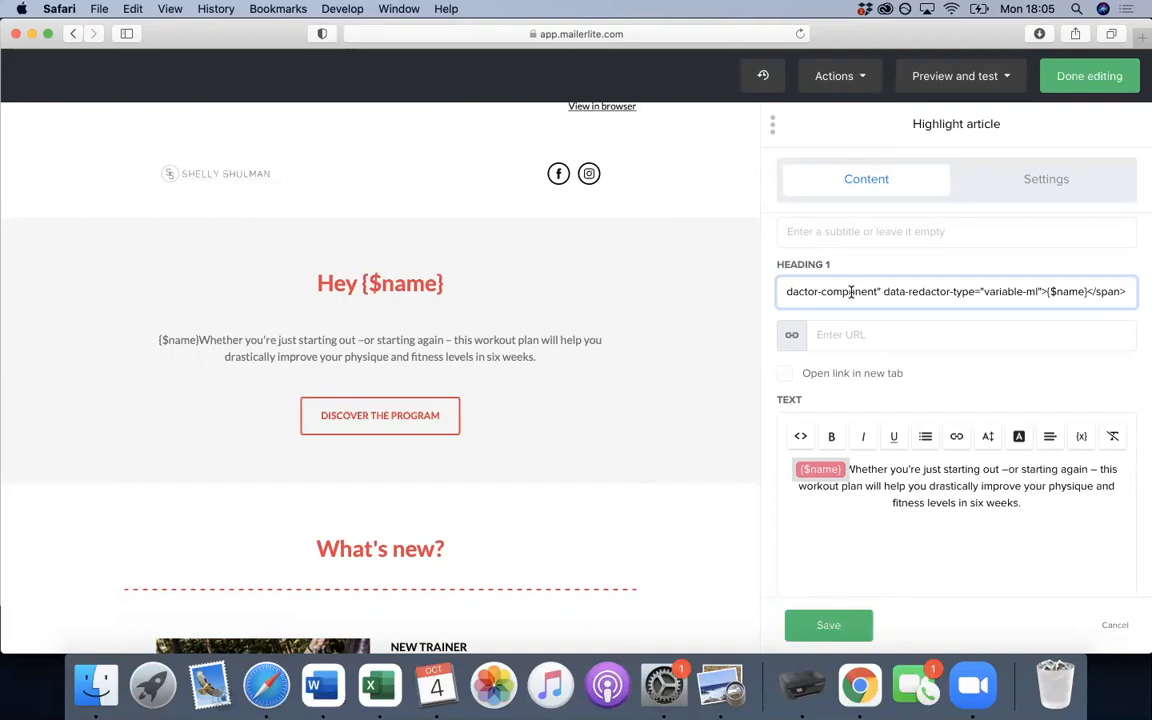
key("super+z")
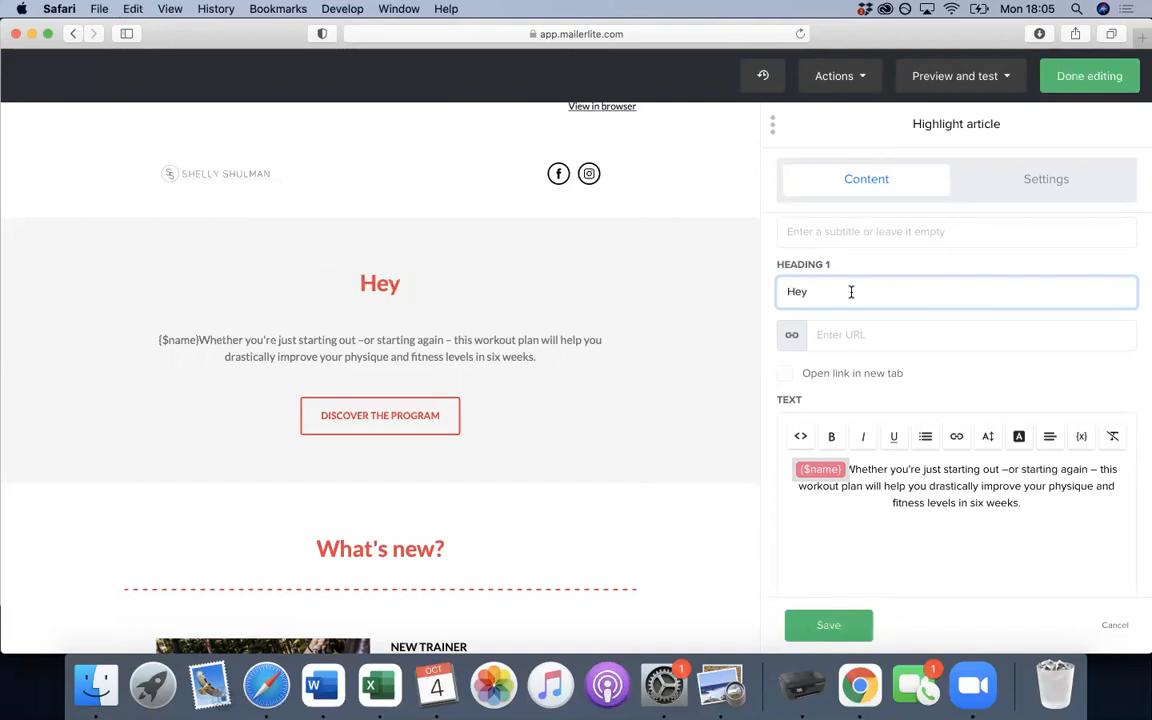
key("BackSpace")
type(", Happ")
type("y OP")
key("BackSpace")
type("ctober")
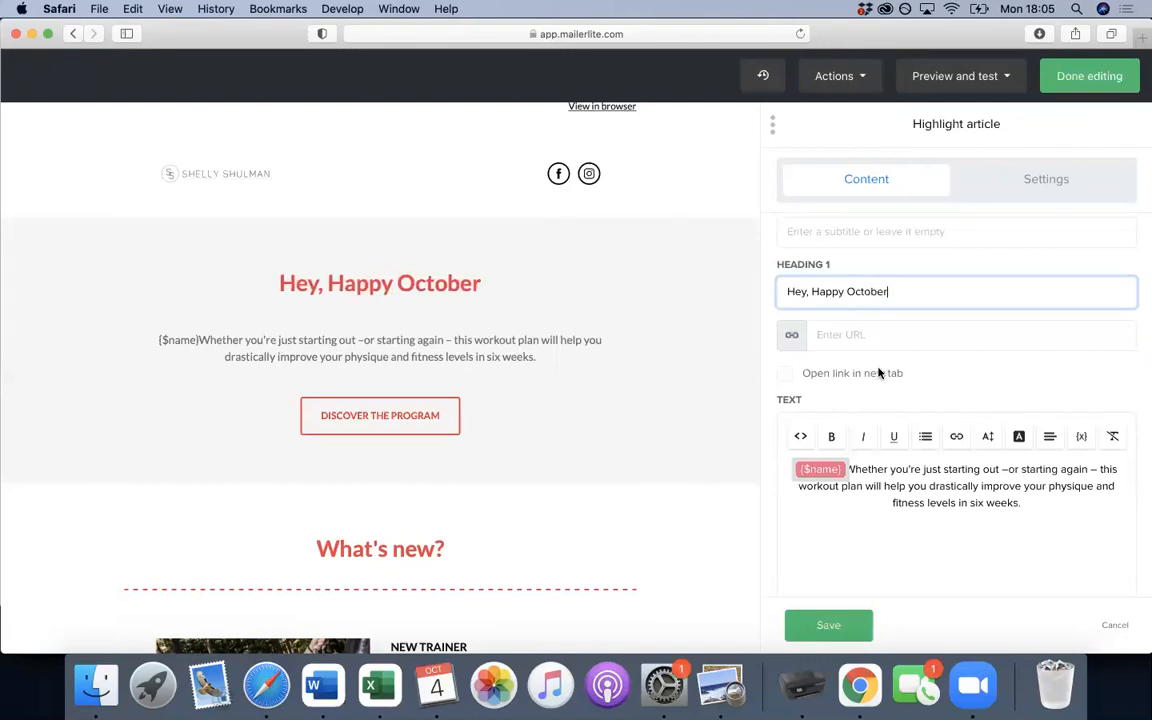
scroll(879, 373, "down", 3)
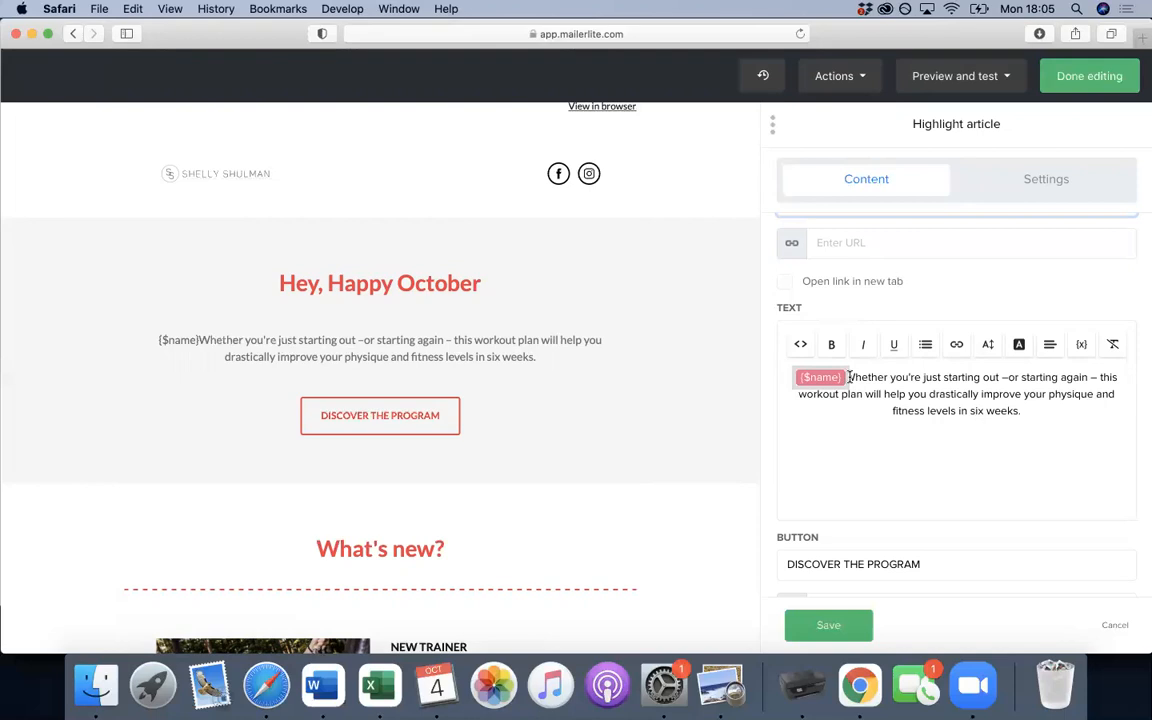
scroll(956, 327, "up", 3)
- Change the Heading 1 font colour to black, keeping the Lato font
scroll(931, 299, "down", 5)
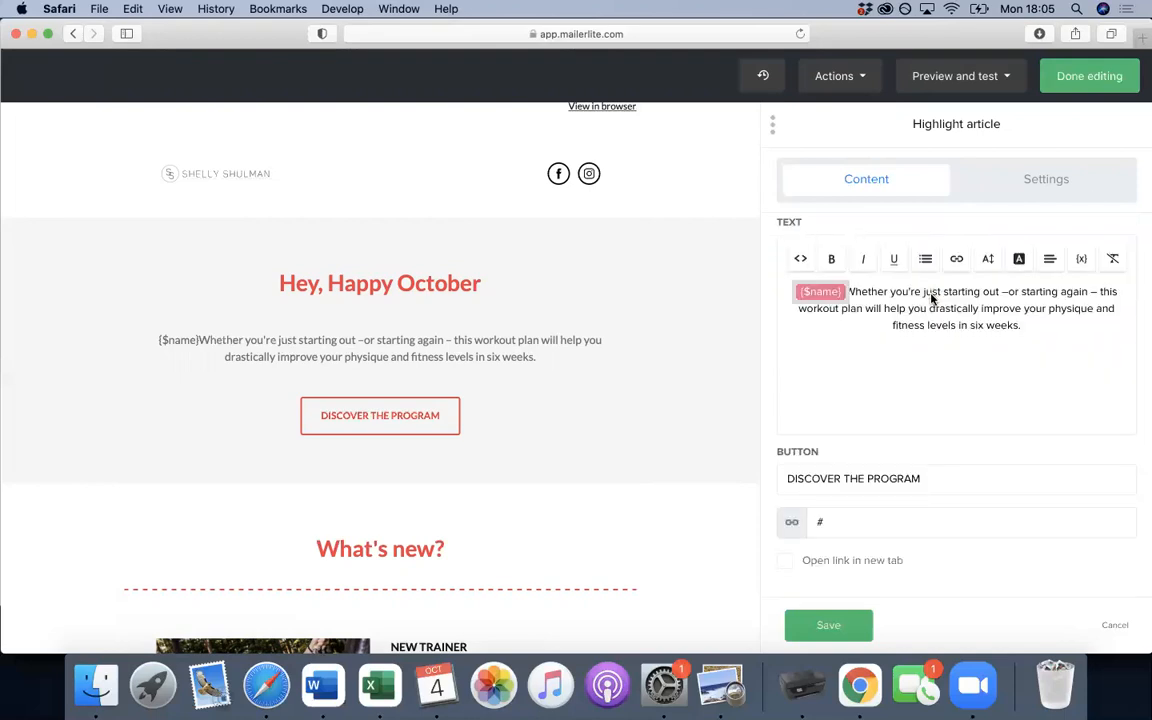
left_click(1035, 195)
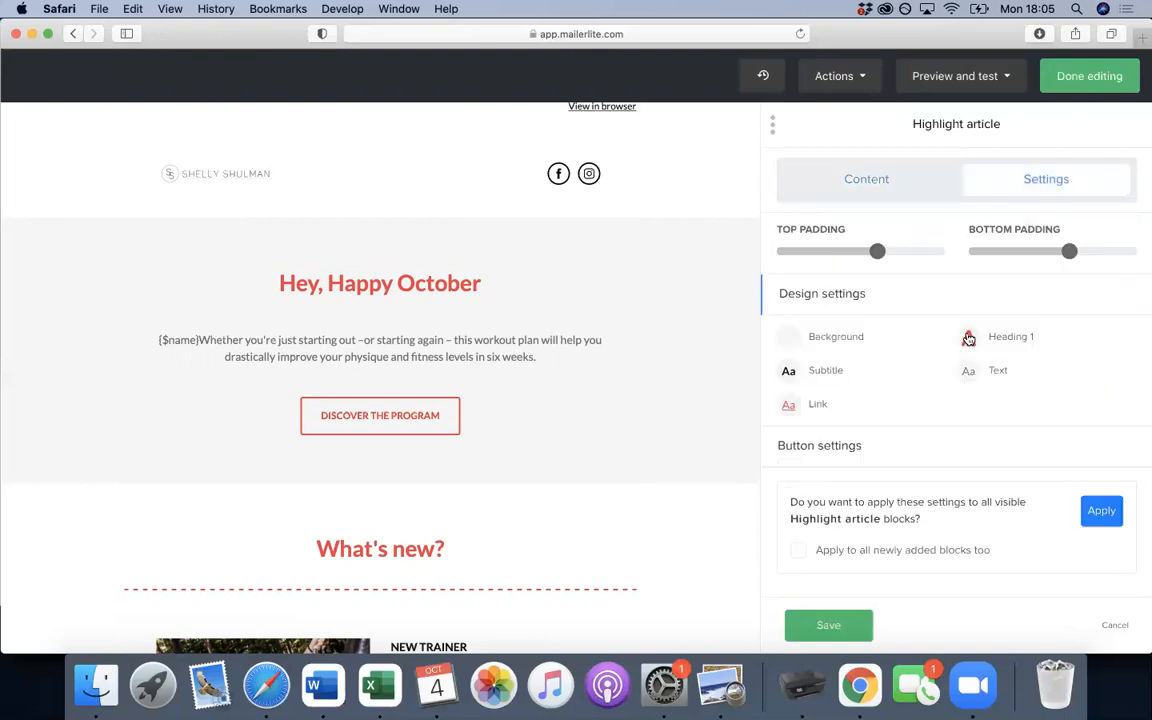
left_click(968, 338)
left_click(834, 290)
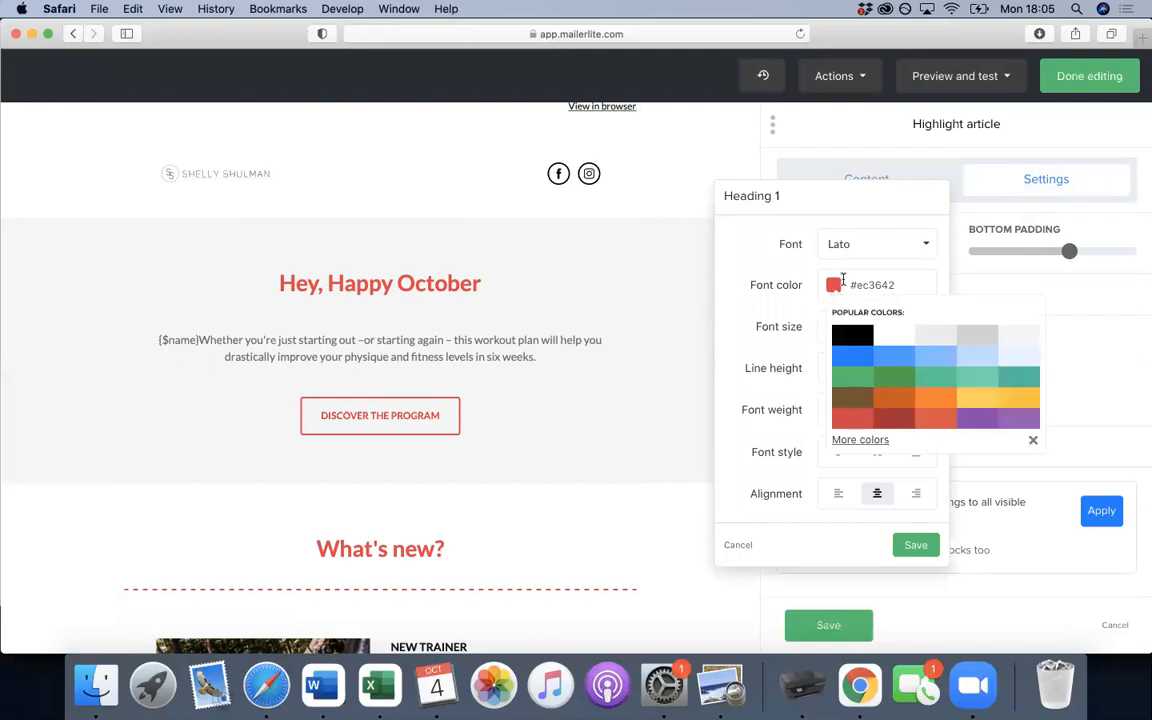
left_click(869, 244)
scroll(877, 392, "down", 2)
scroll(877, 392, "up", 3)
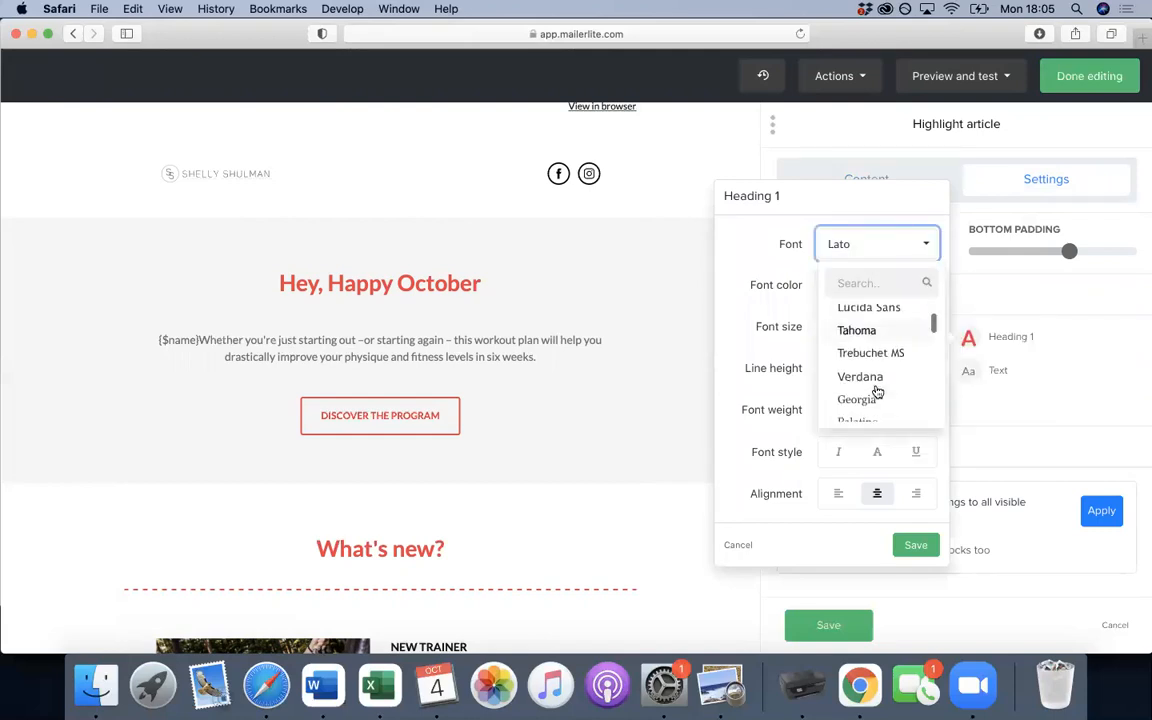
left_click(856, 247)
left_click(832, 288)
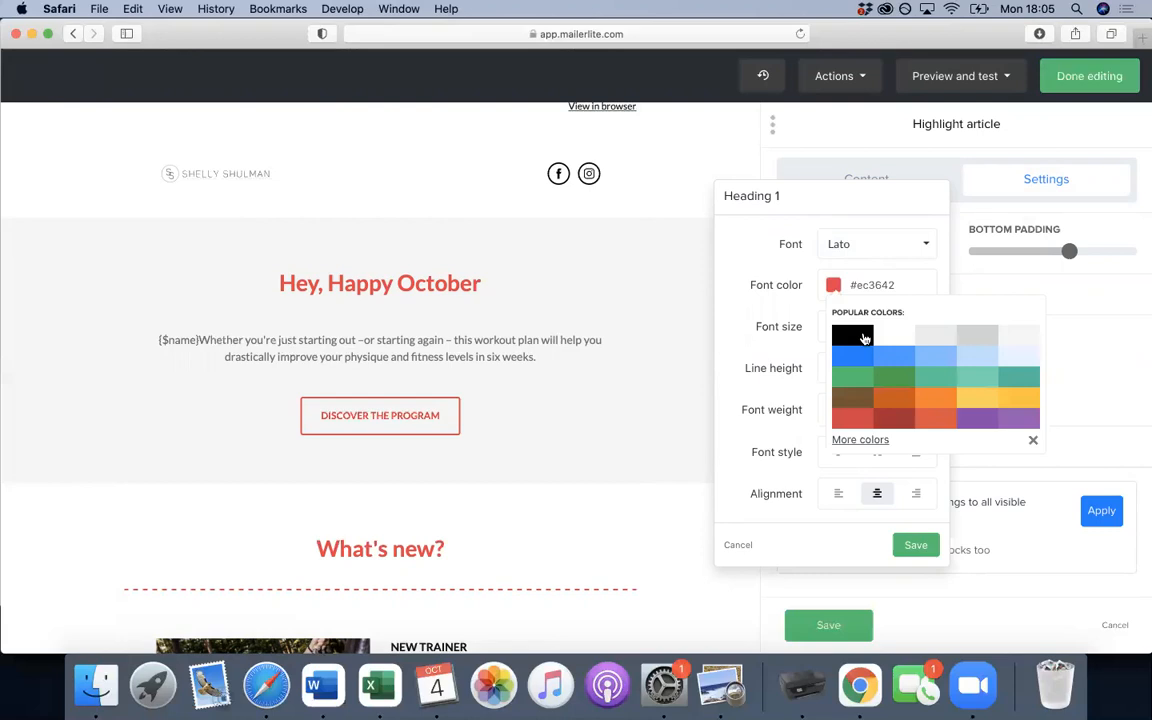
left_click(853, 334)
left_click(585, 360)
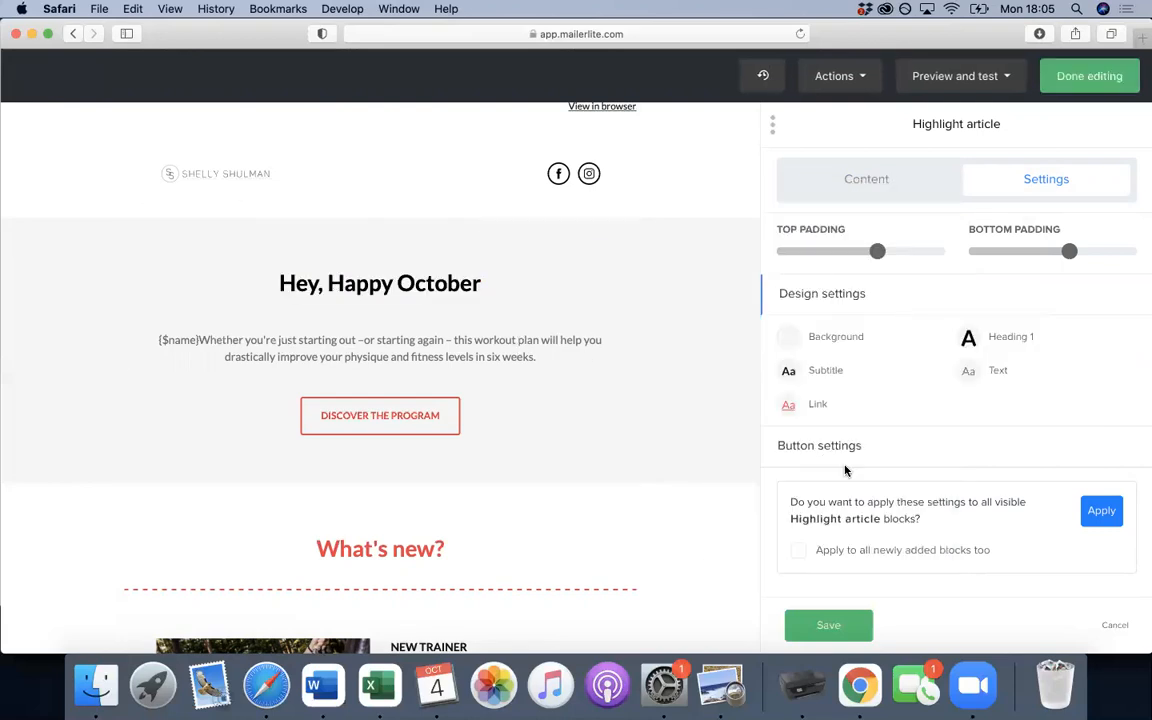
left_click(868, 174)
scroll(891, 316, "down", 6)
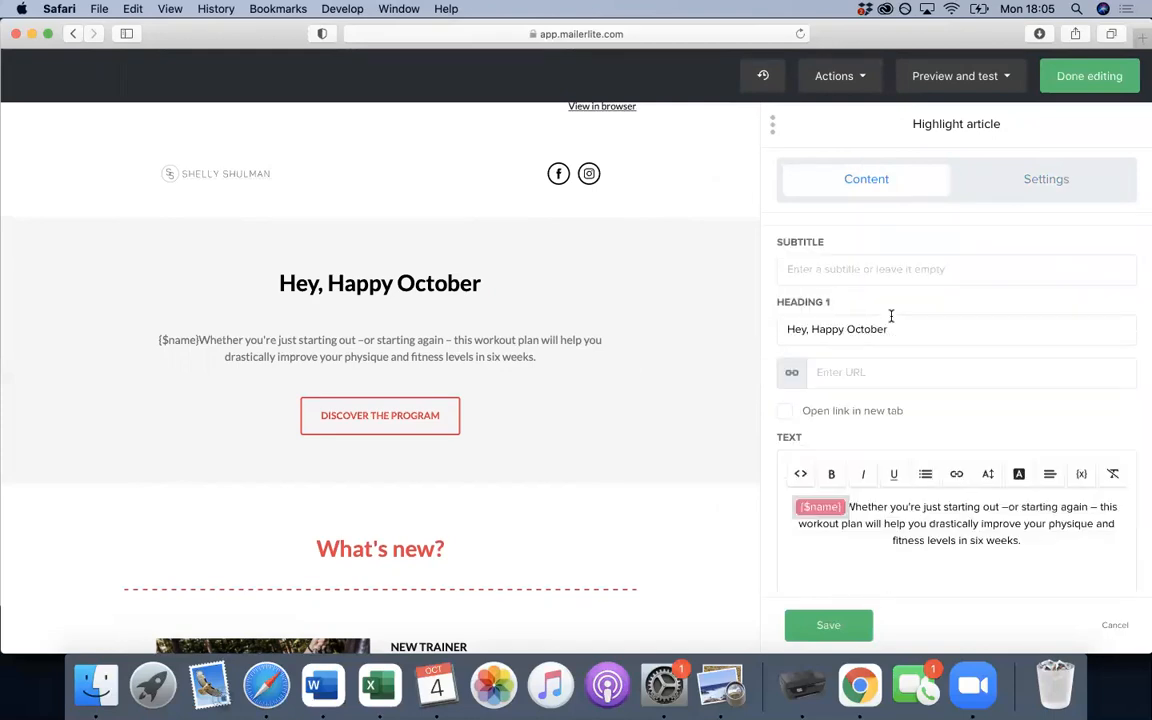
- Replace the article paragraph with 'Halloween is just around the corner and we have some exciting things coming up'
left_click(1036, 376)
left_click_drag(864, 350, 789, 336)
key("BackSpace")
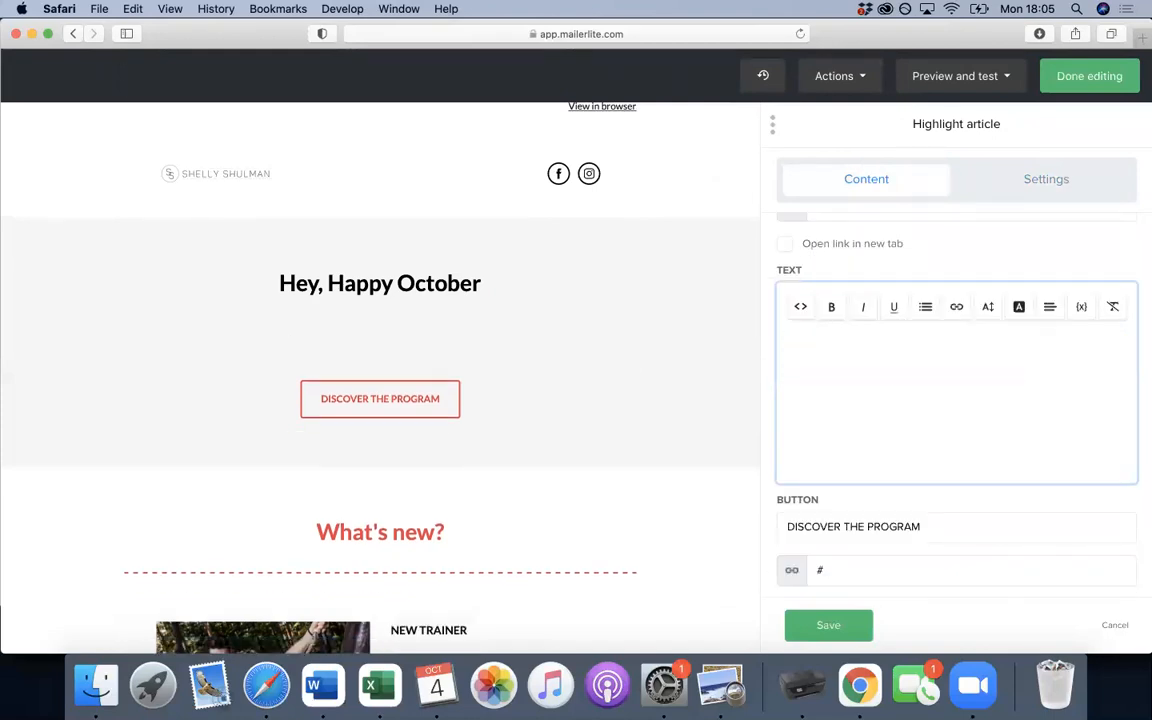
type("Hallowen")
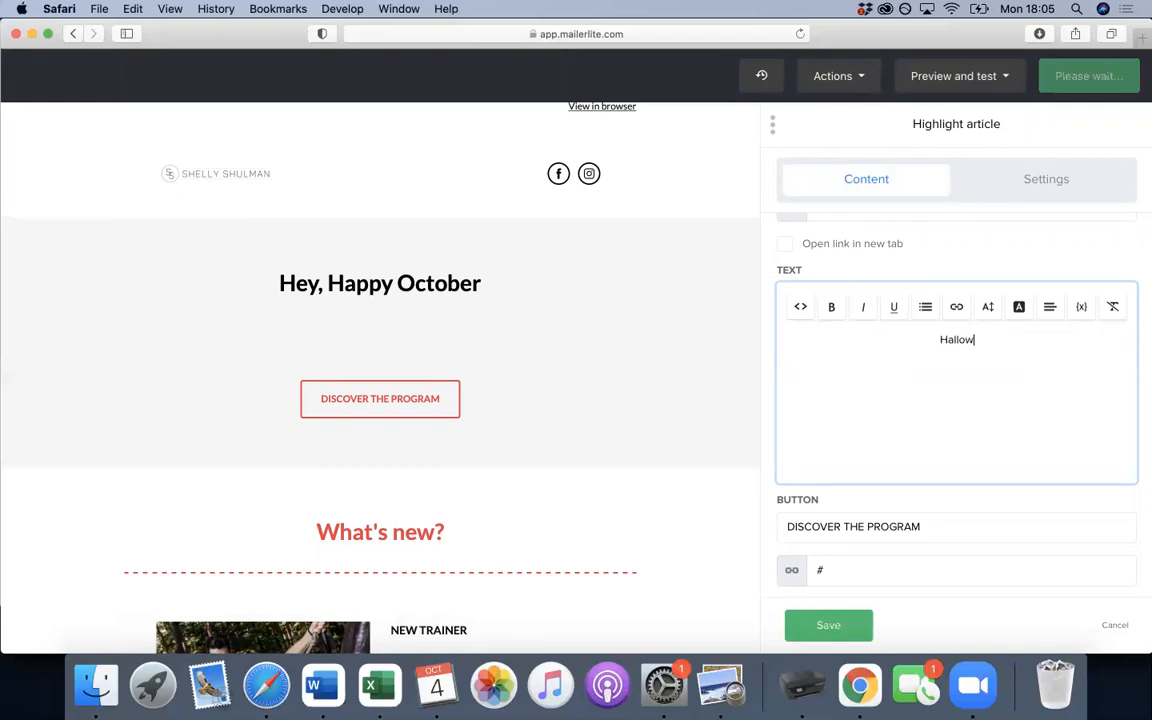
key("BackSpace")
key("BackSpace")
type("een ")
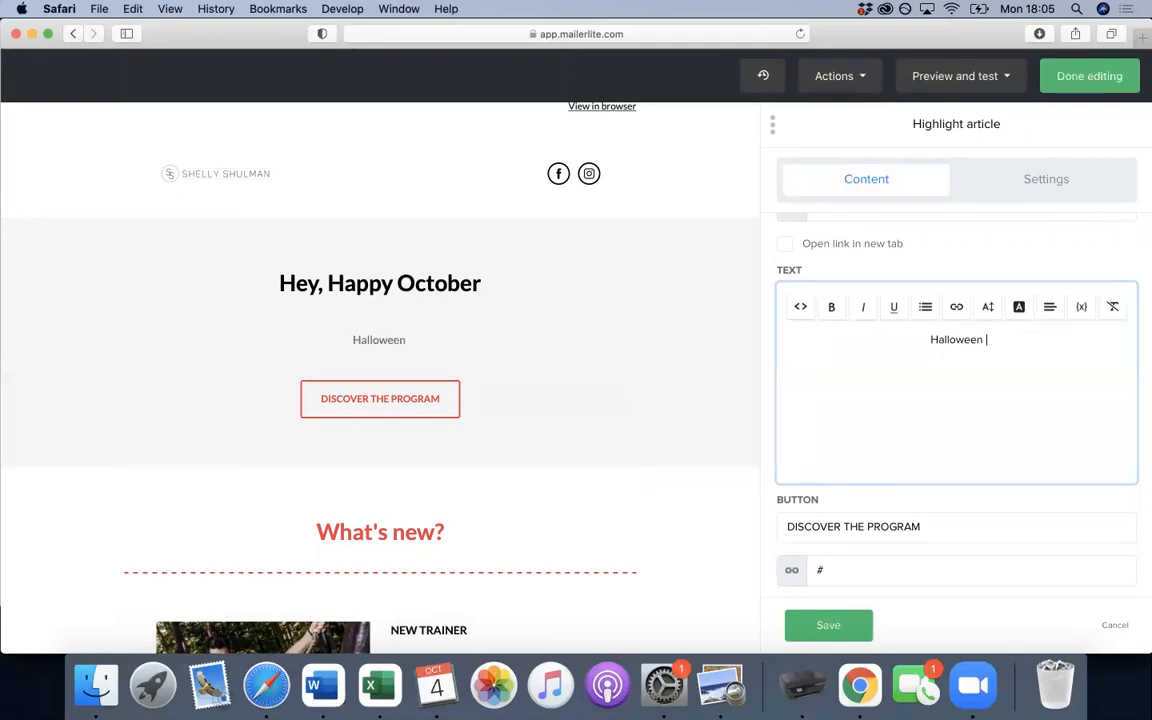
type("is just around the")
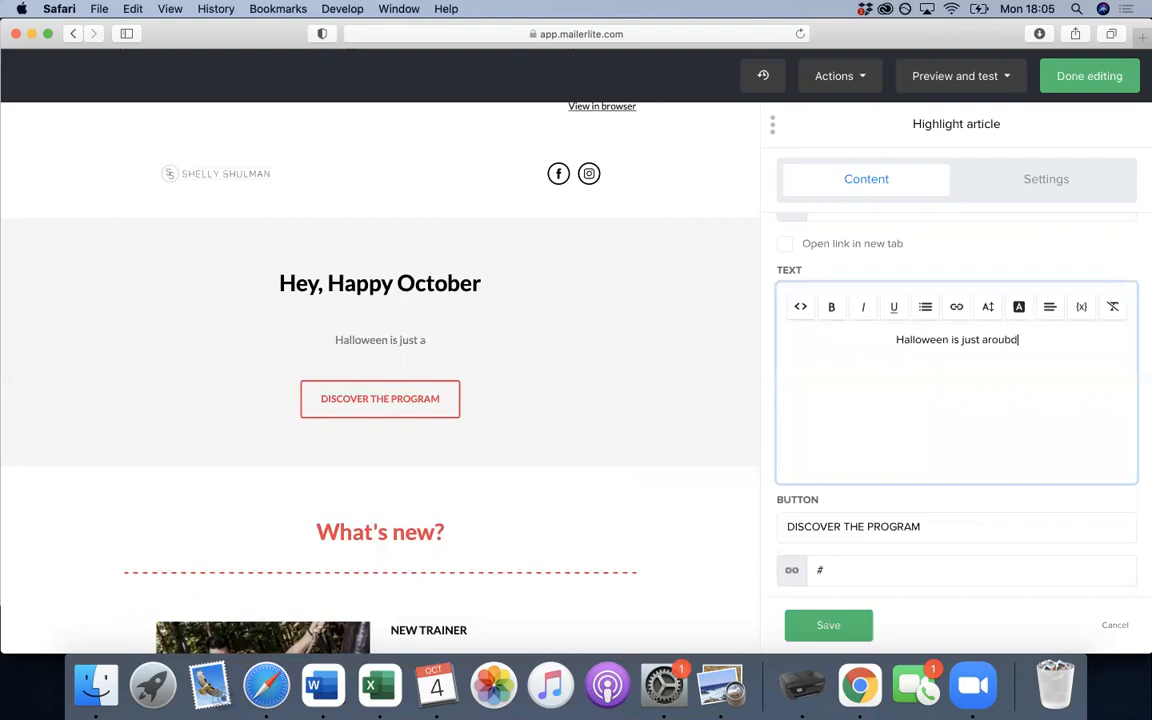
type(" co")
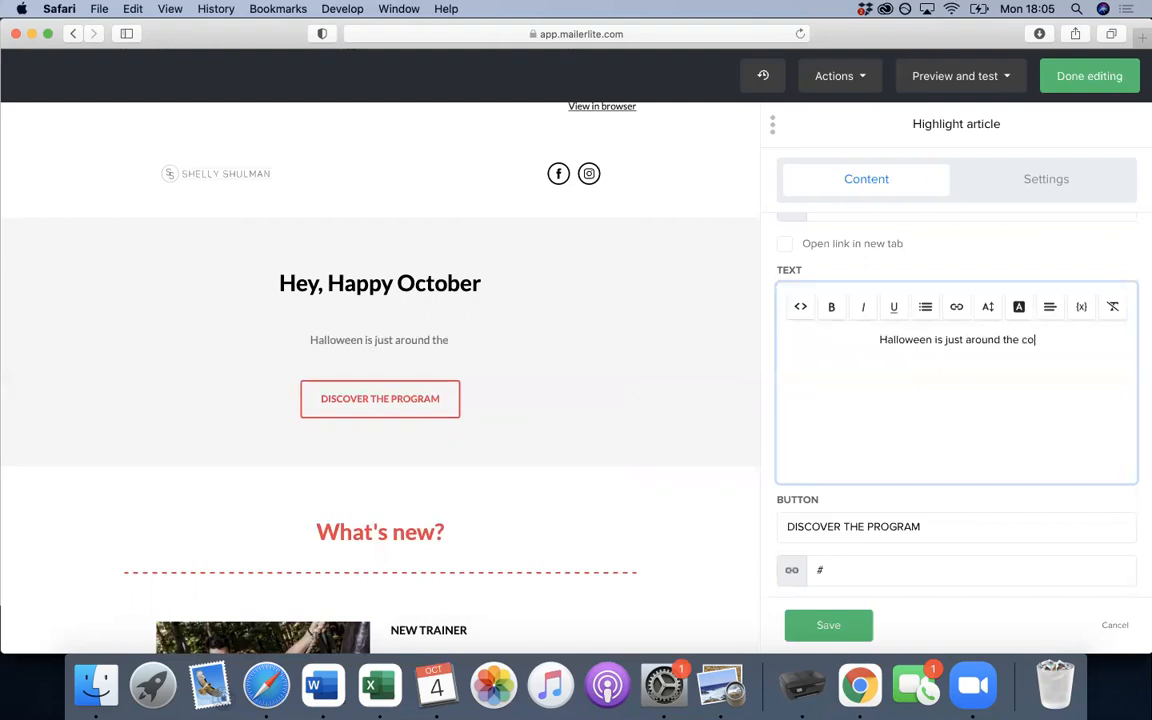
type("rner and")
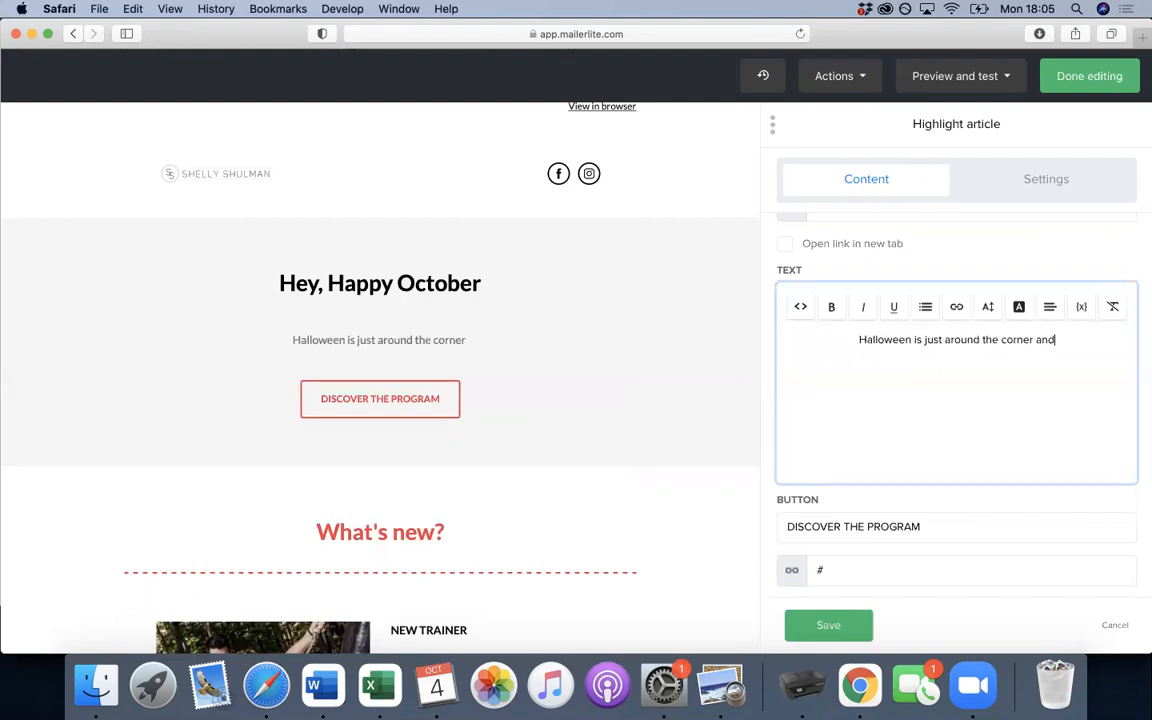
type(" we have some ")
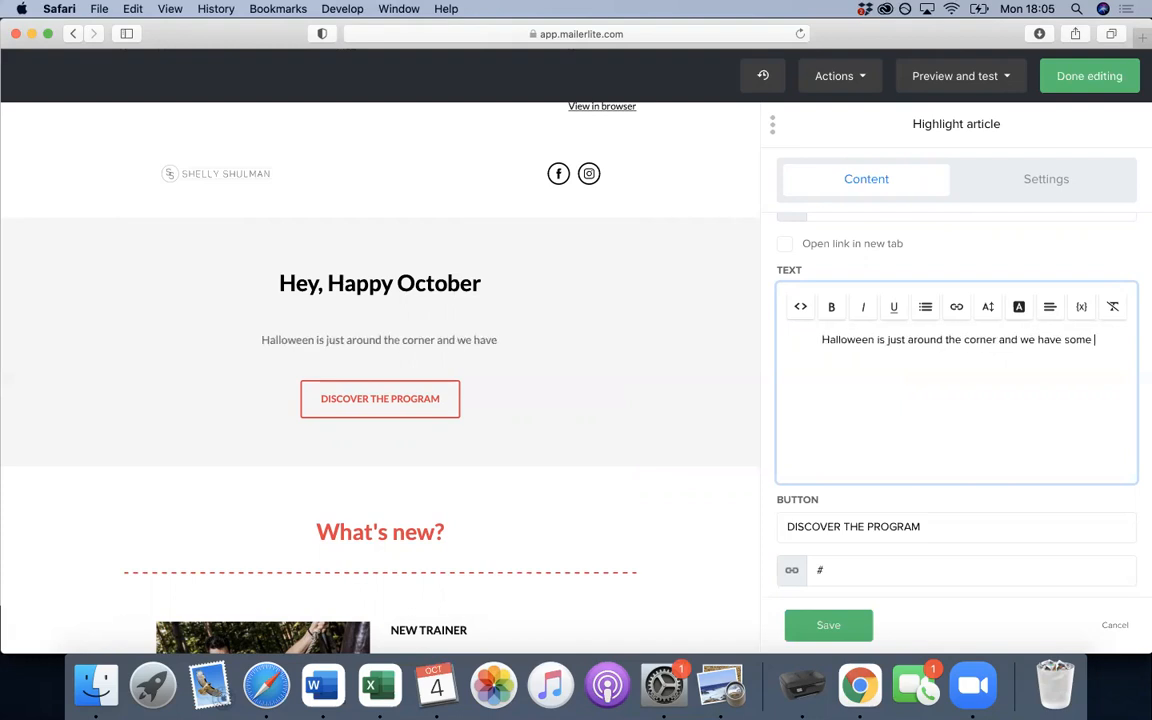
type("exciting ")
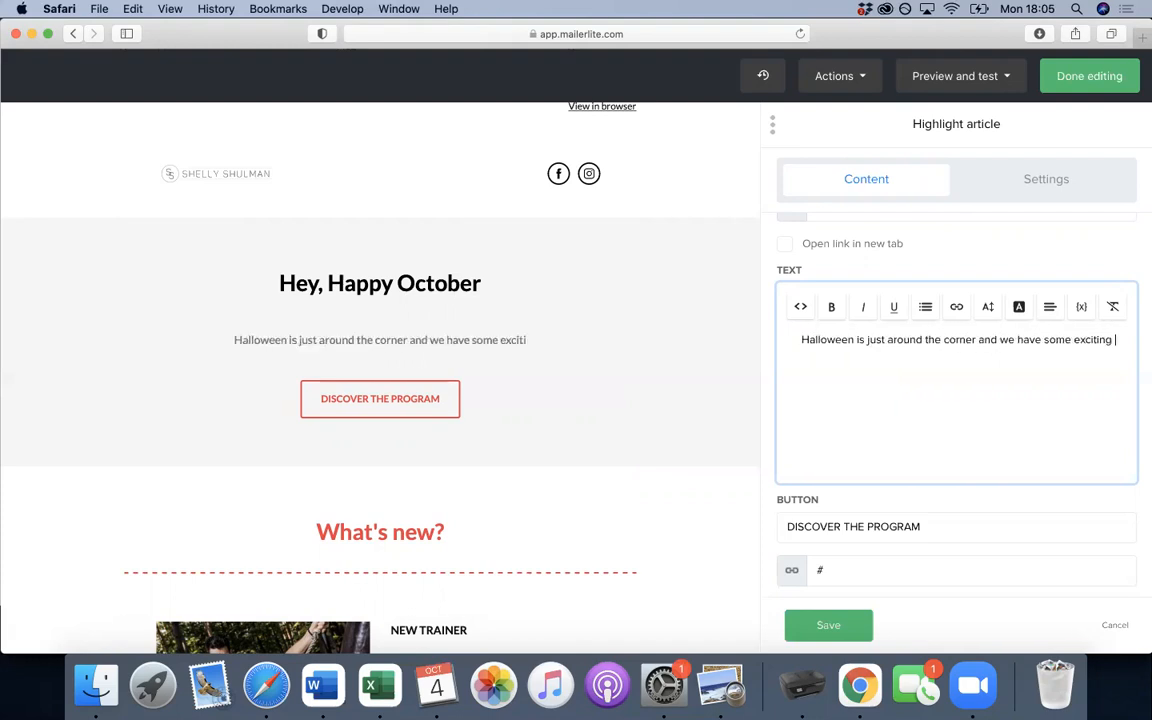
type("things coming up")
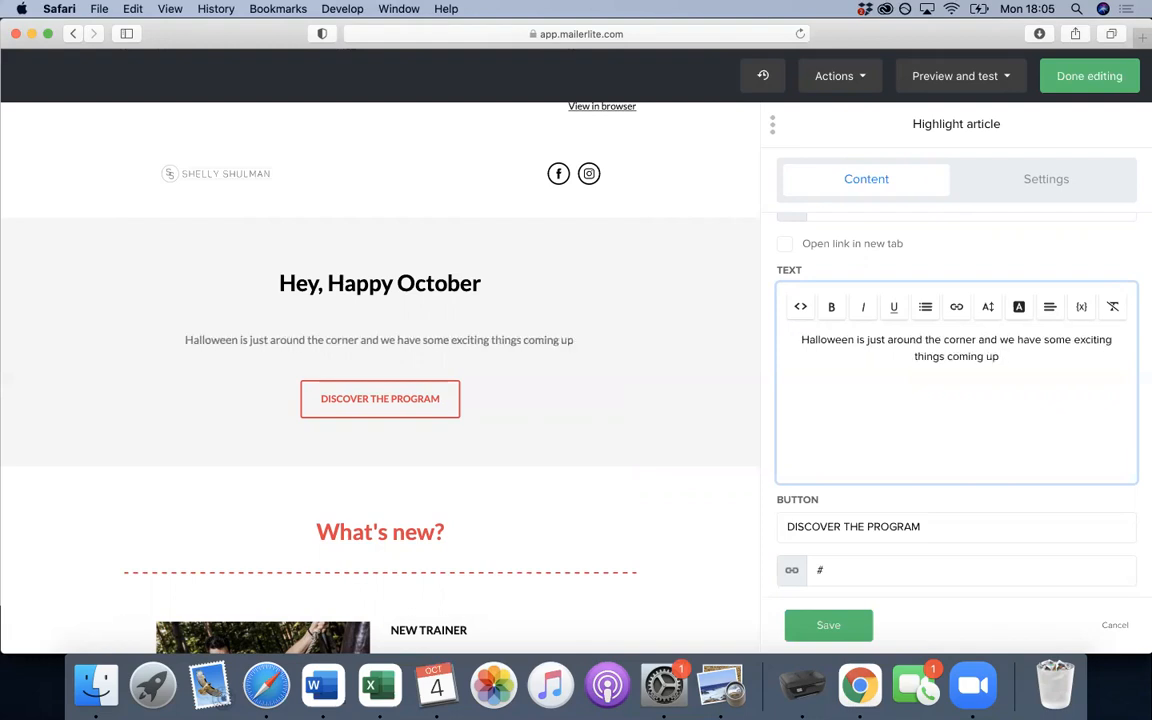
- Relabel the button 'DISCOVER THE NEW RANGE' and open a new blank browser tab
scroll(596, 396, "down", 1)
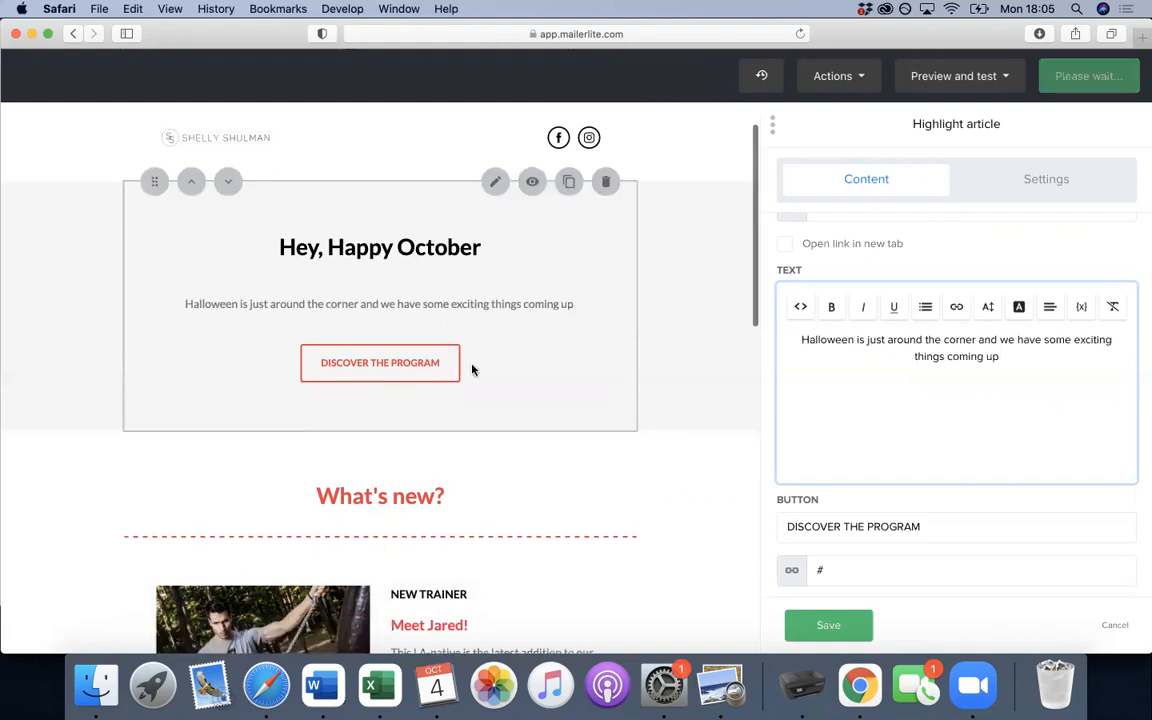
scroll(600, 391, "down", 1)
scroll(905, 489, "down", 1)
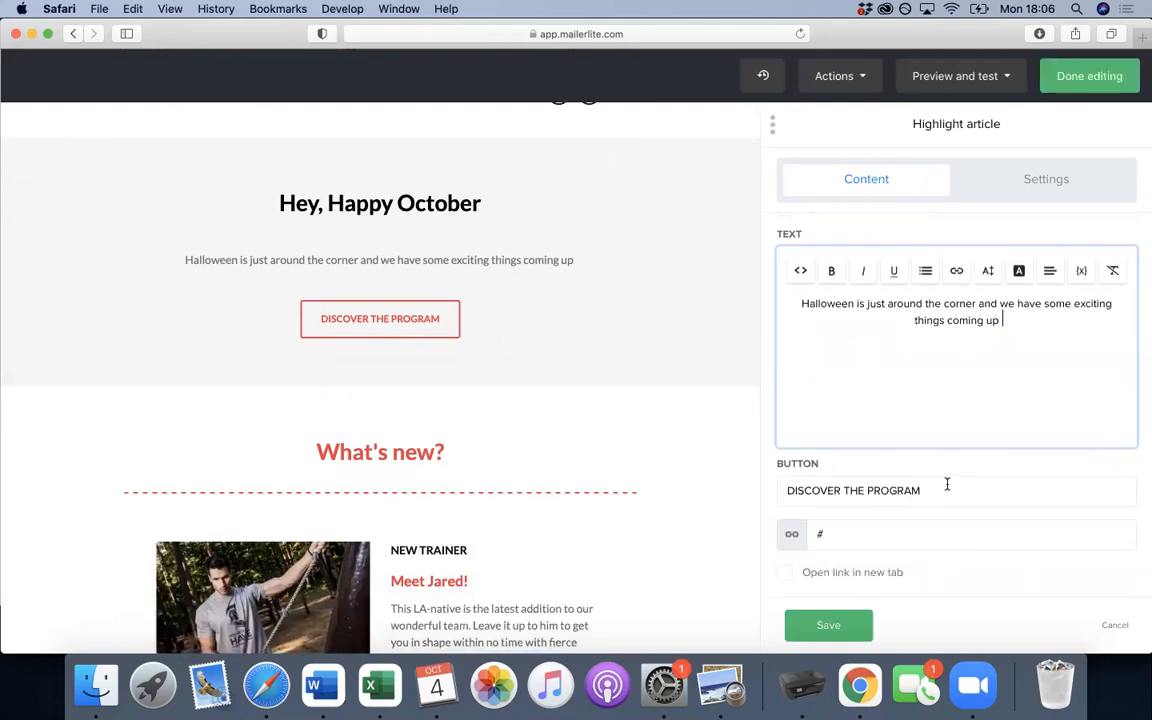
left_click(947, 486)
key("BackSpace")
key("BackSpace")
key("BackSpace")
key("BackSpace")
key("BackSpace")
key("BackSpace")
key("BackSpace")
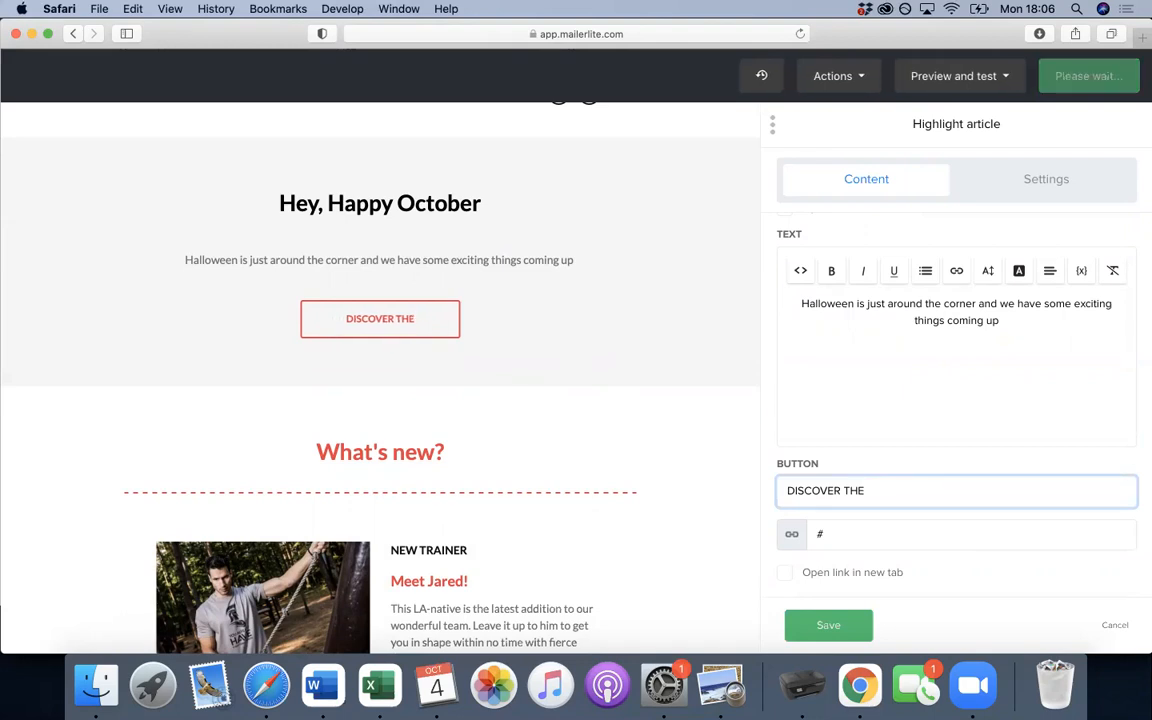
type("new")
key("BackSpace")
key("BackSpace")
key("BackSpace")
type("New")
key("BackSpace")
key("BackSpace")
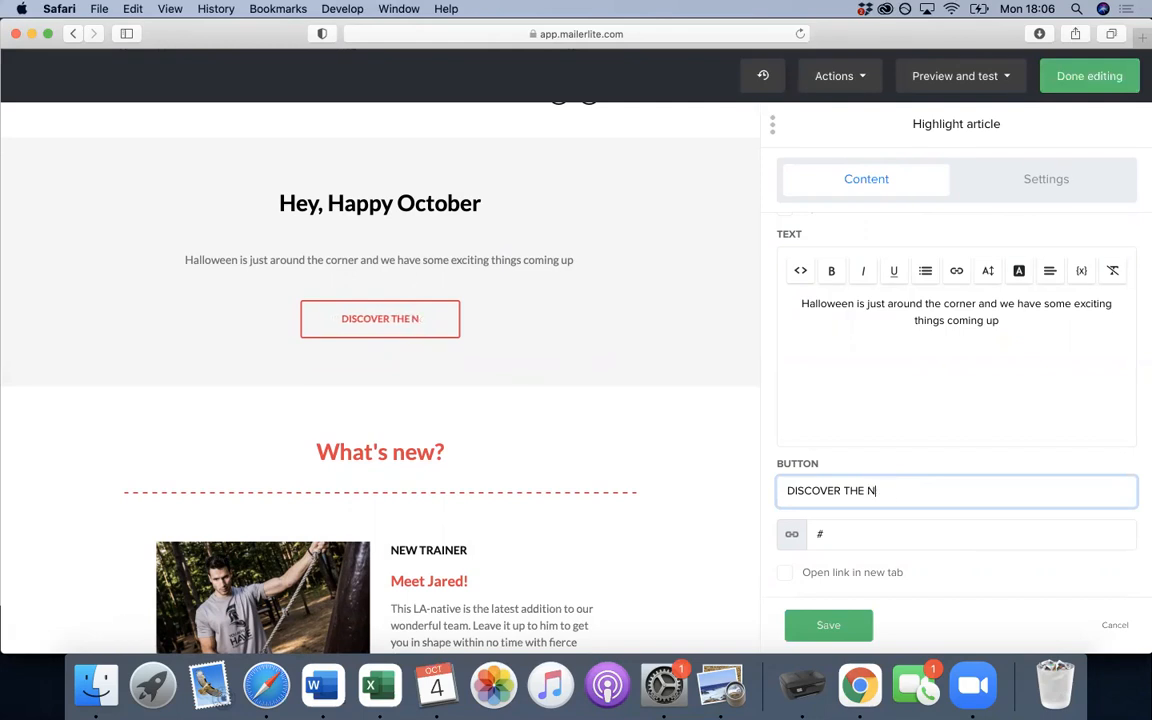
type("Ew")
key("BackSpace")
key("BackSpace")
key("BackSpace")
type("EW RANGE")
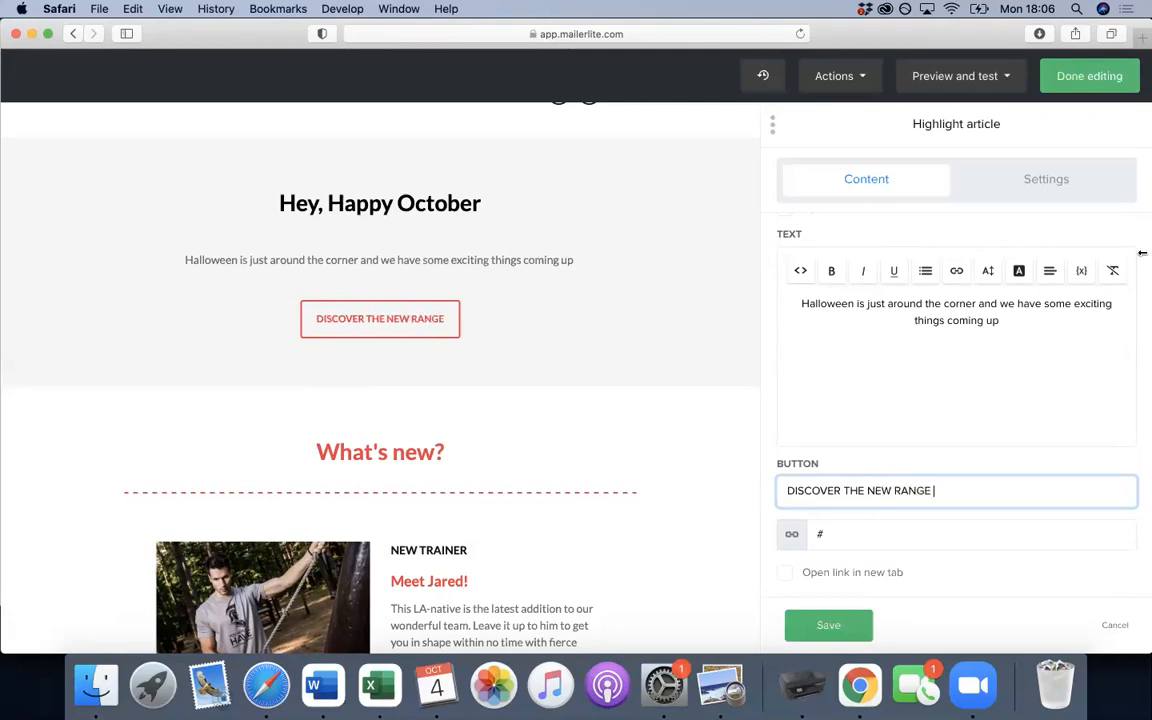
key("super+t")
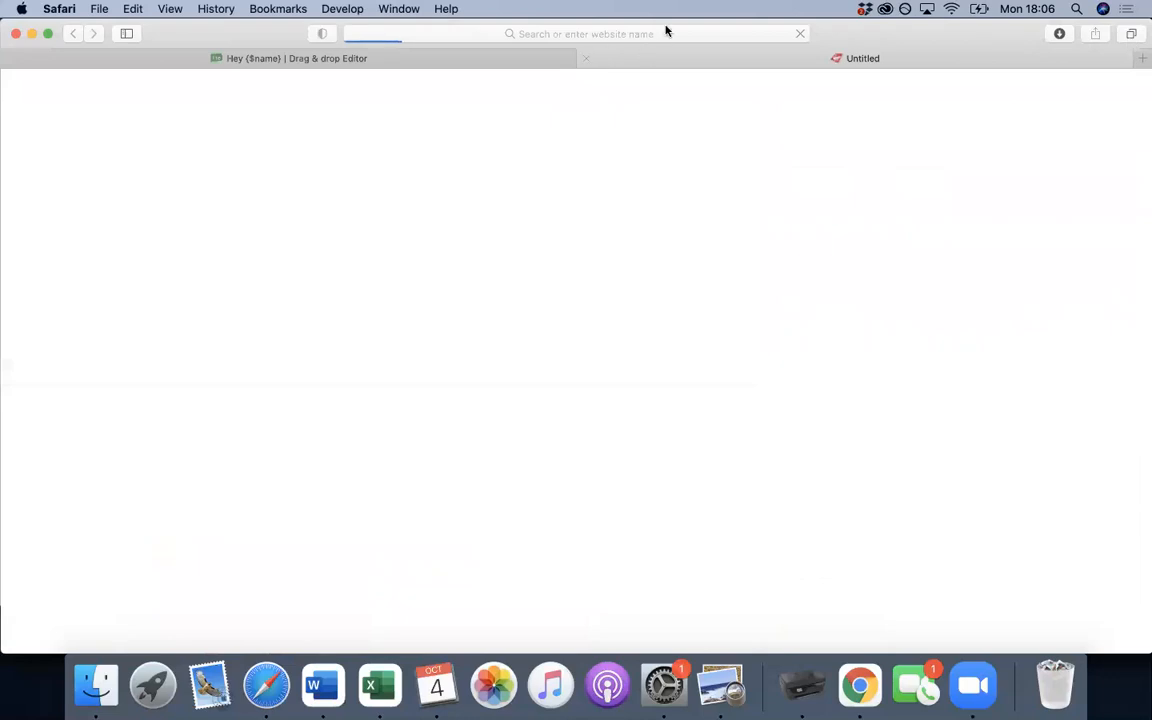
- Load the coach's website, copy the 2 hour strategy session page address, and return to MailerLite
left_click(666, 33)
type("WWW.SHEL")
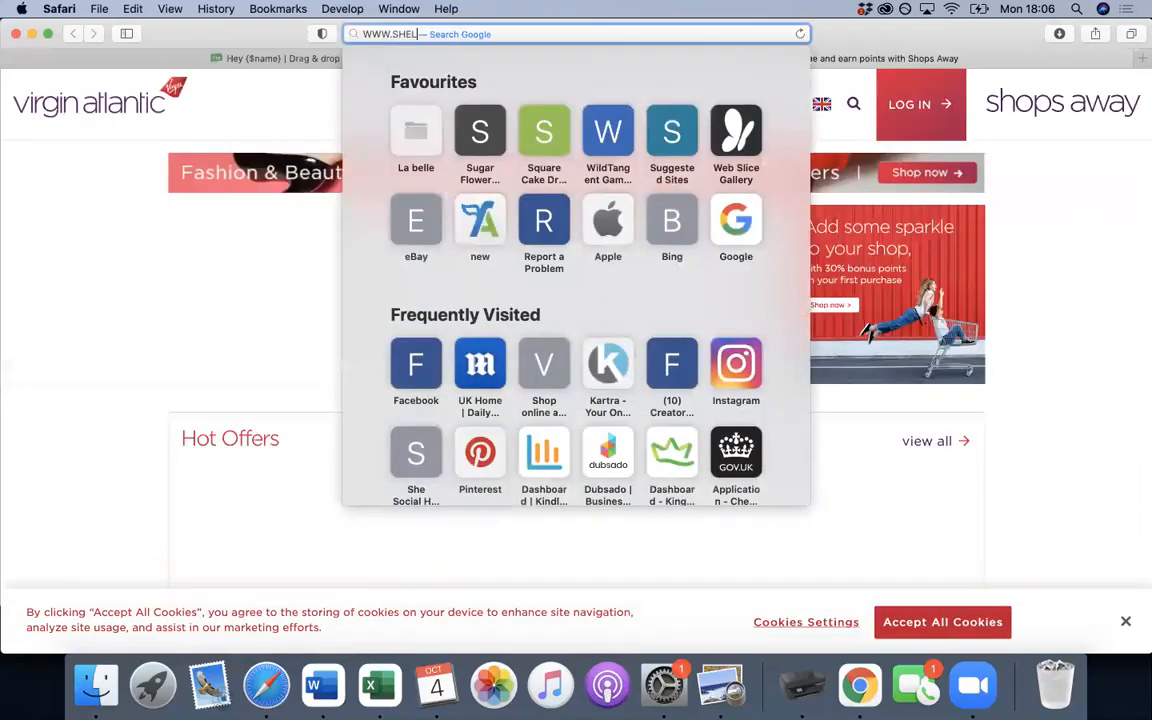
type("LY")
key("Return")
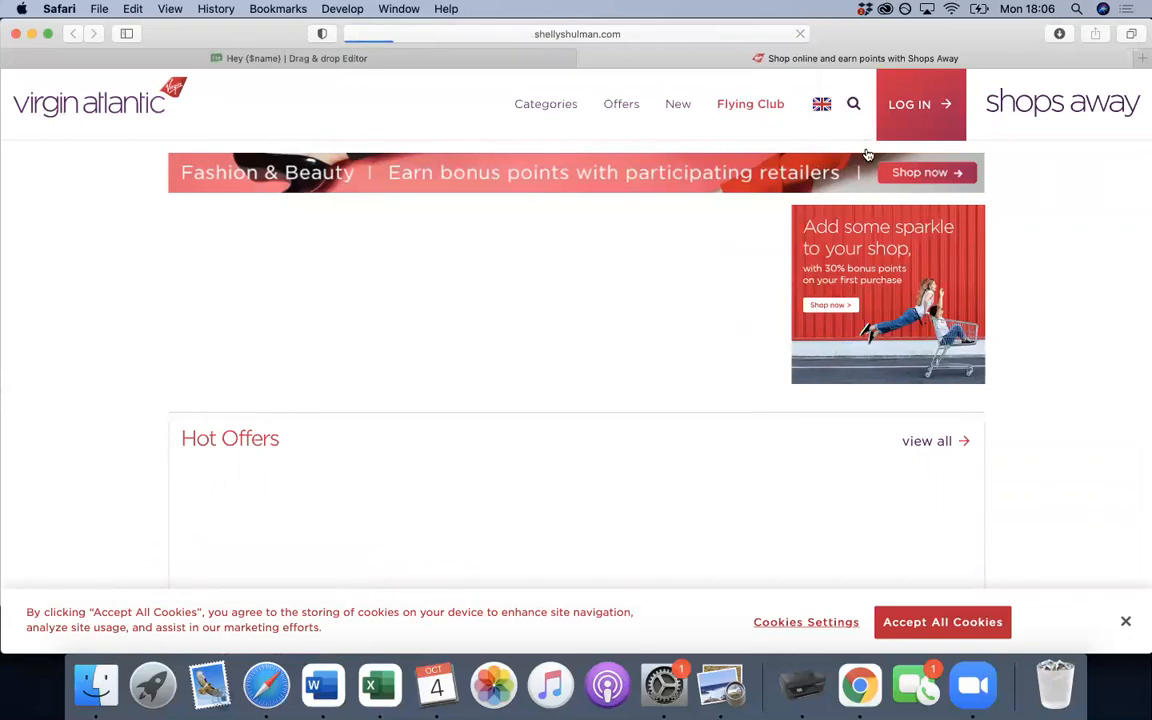
left_click(527, 58)
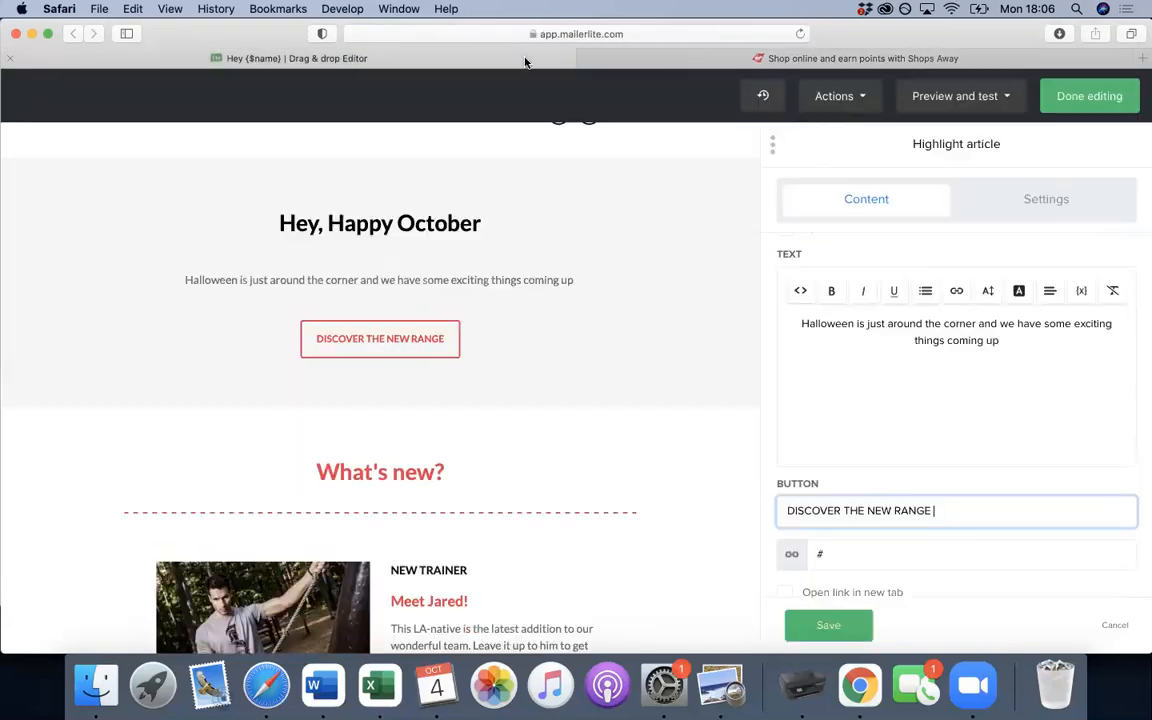
left_click(817, 55)
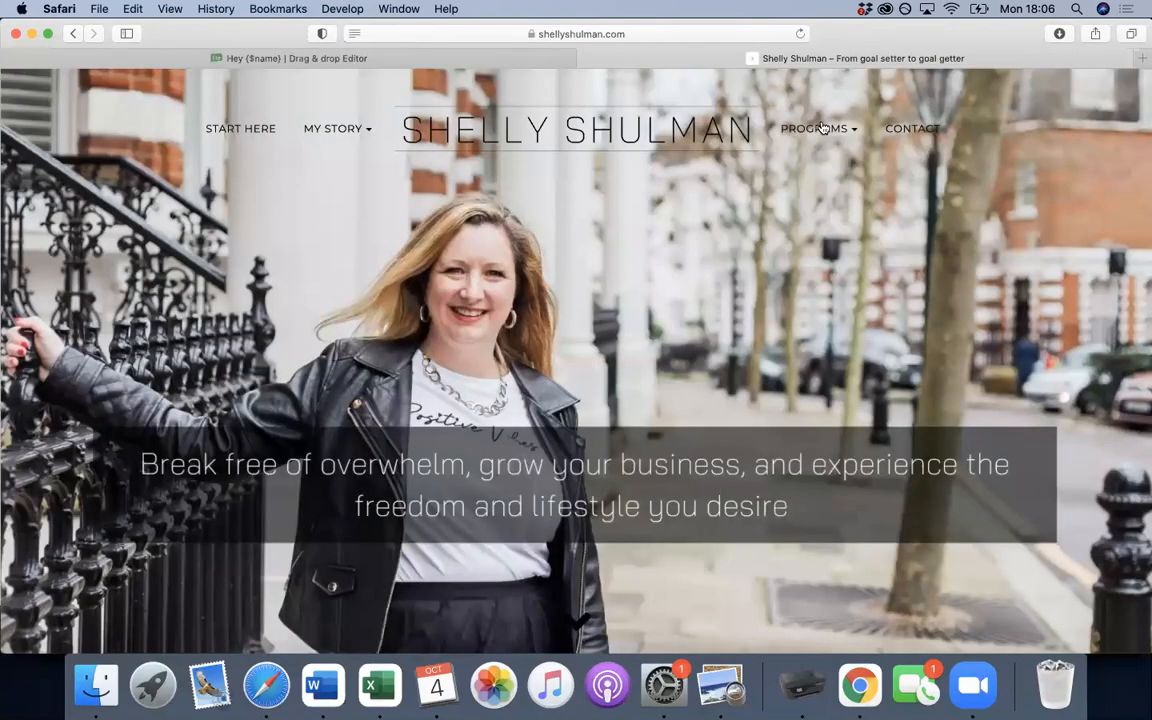
mouse_move(814, 130)
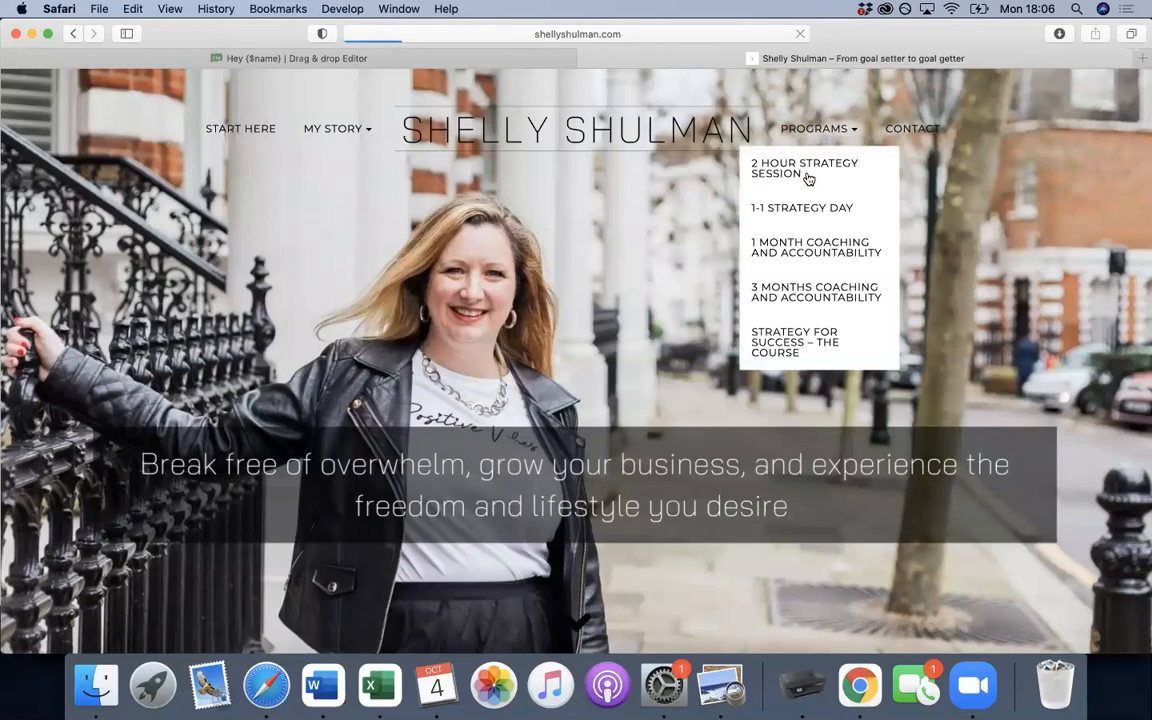
left_click(691, 37)
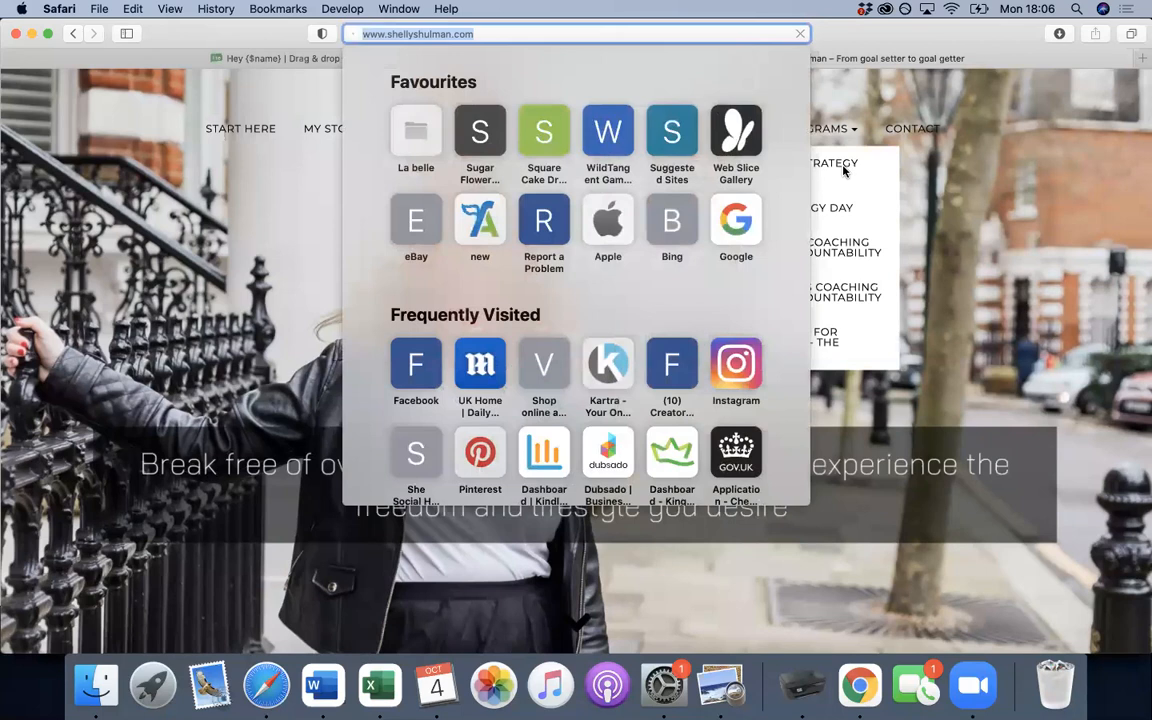
key("Return")
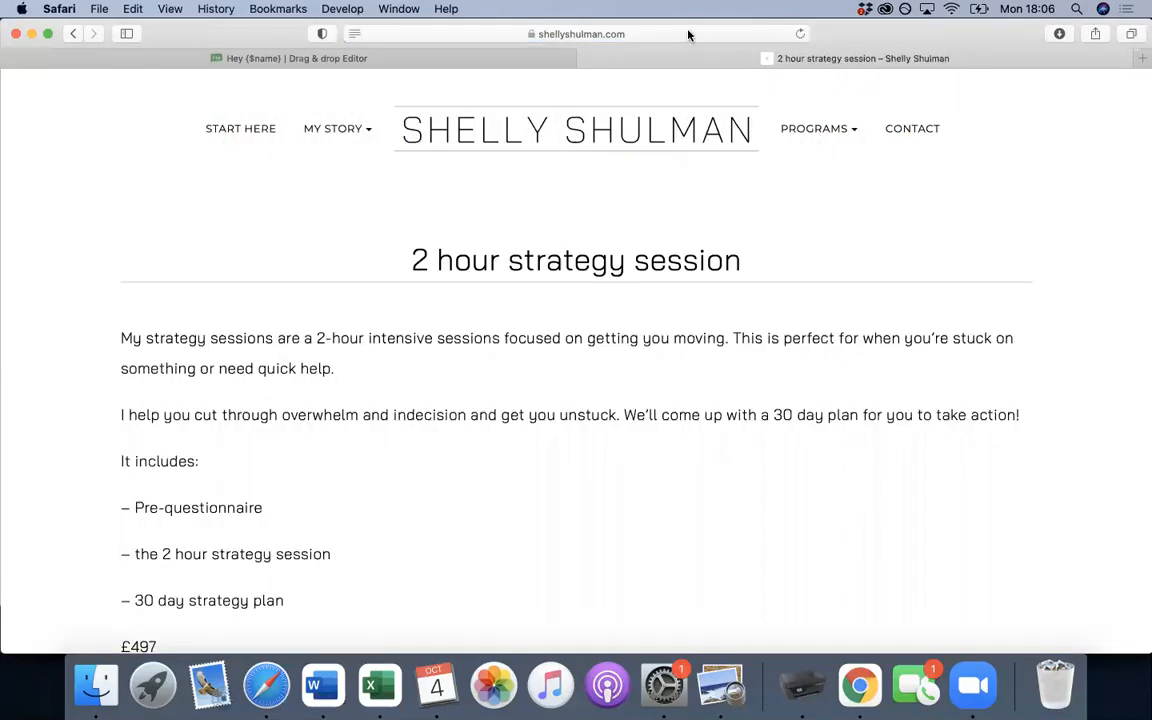
left_click(689, 40)
key("super+c")
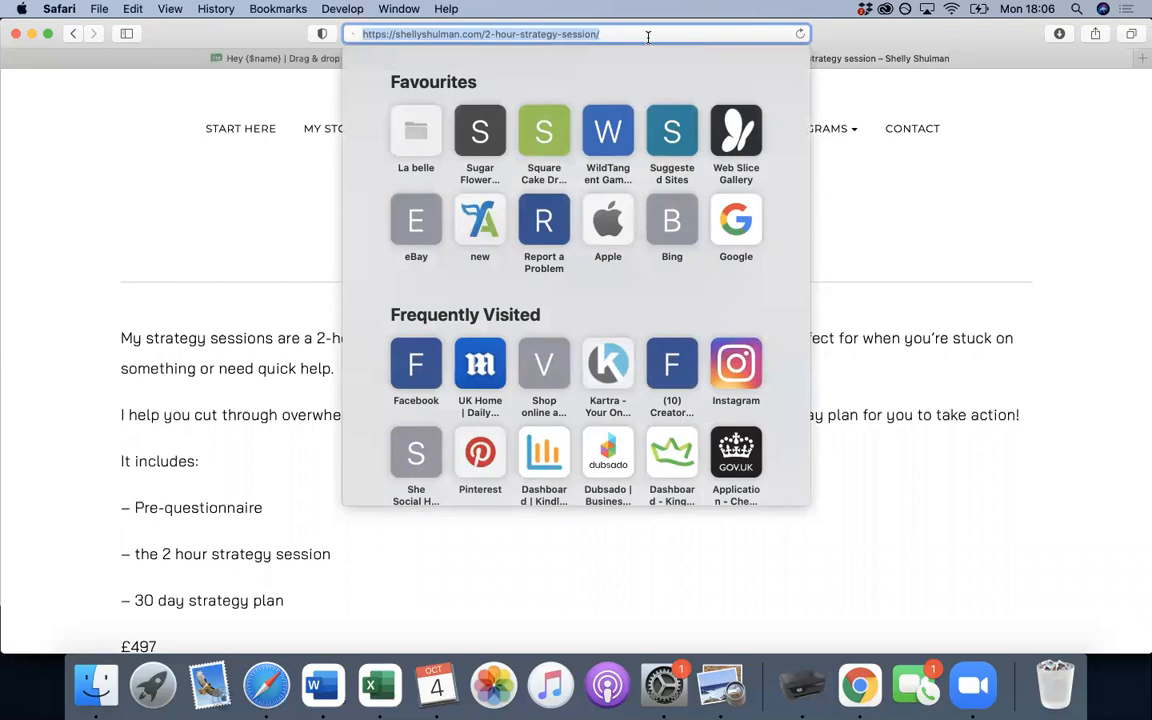
left_click(287, 57)
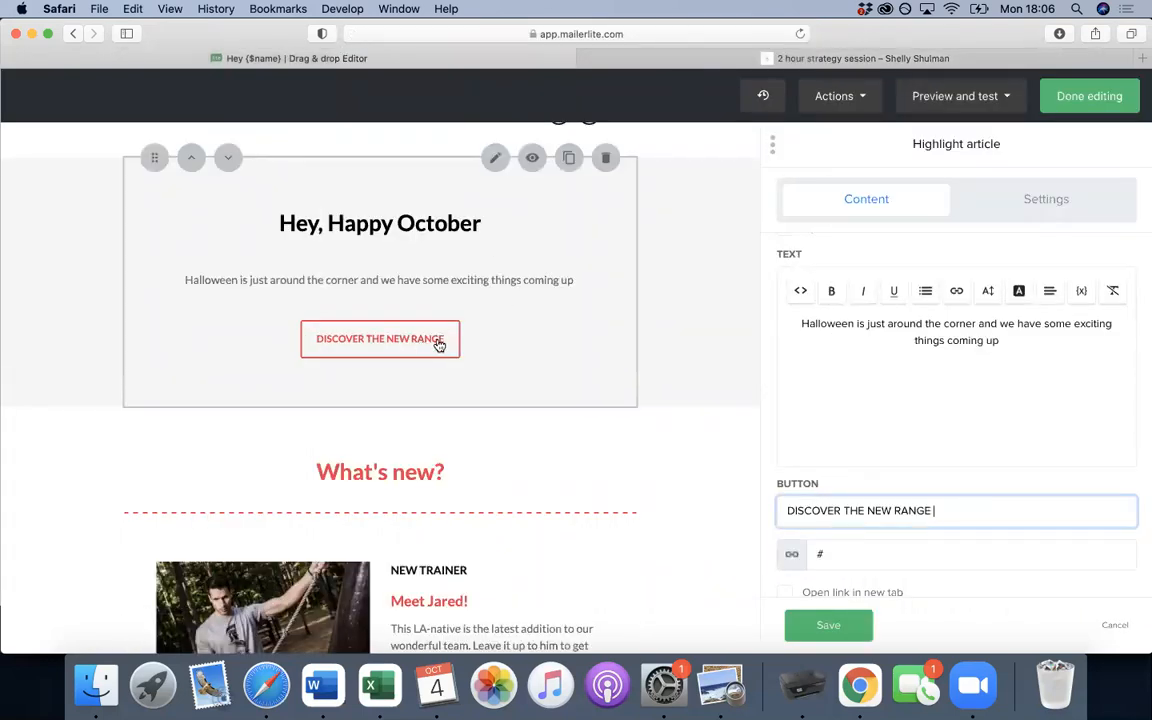
- Link the button to the pasted strategy session URL, opening in a new tab
left_click(811, 533)
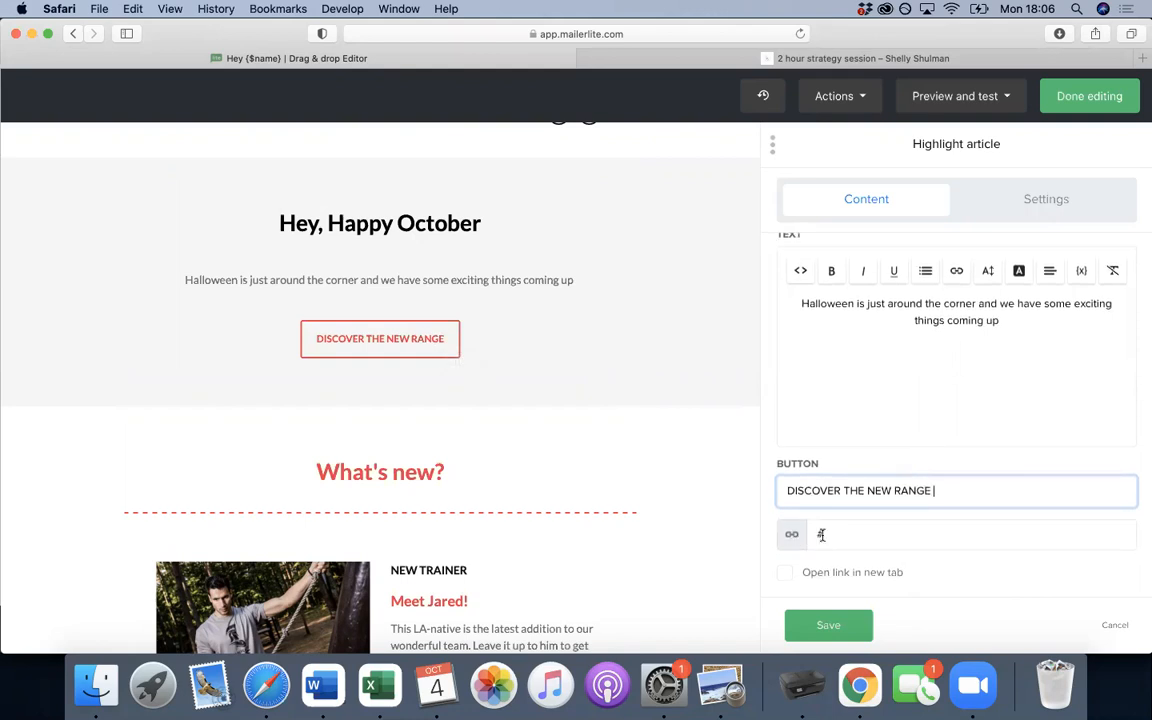
key("BackSpace")
key("super+v")
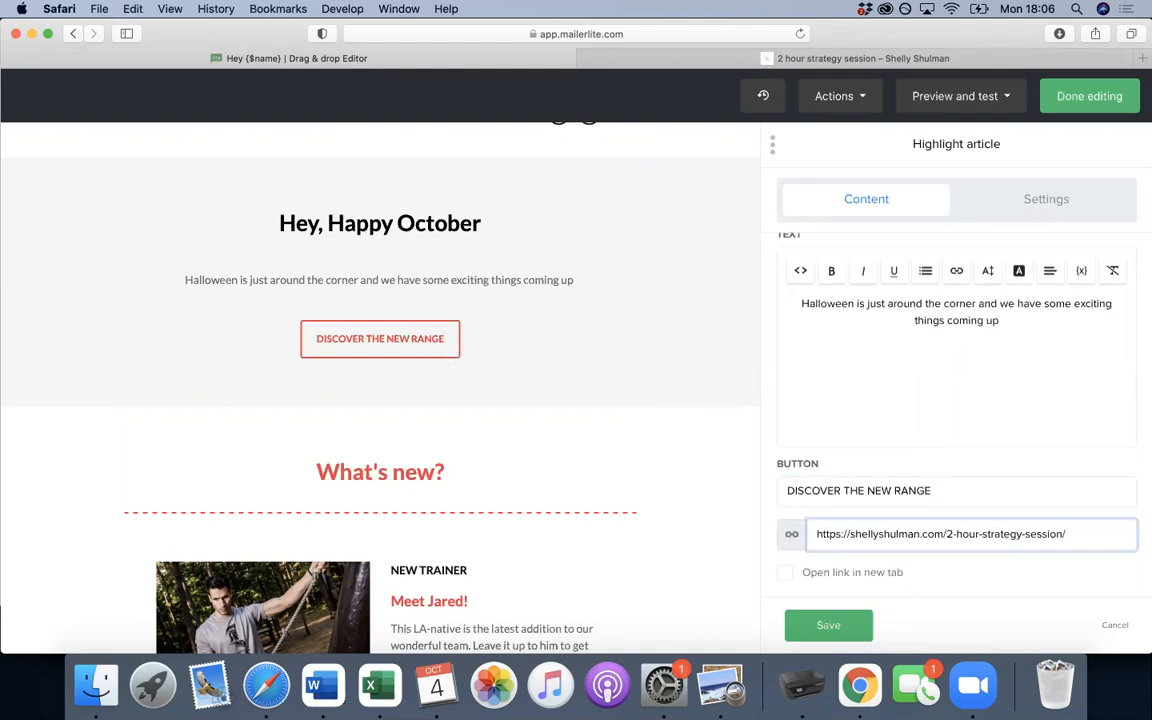
left_click(784, 572)
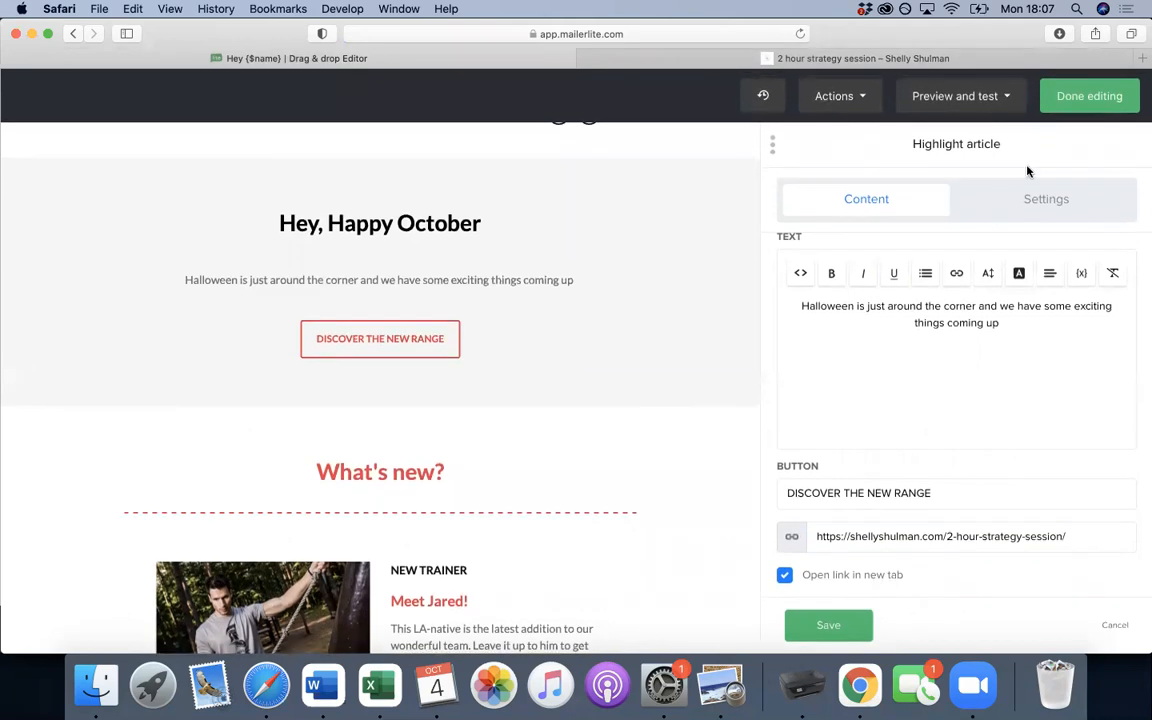
- Make the button's border and text colours black
left_click(1029, 201)
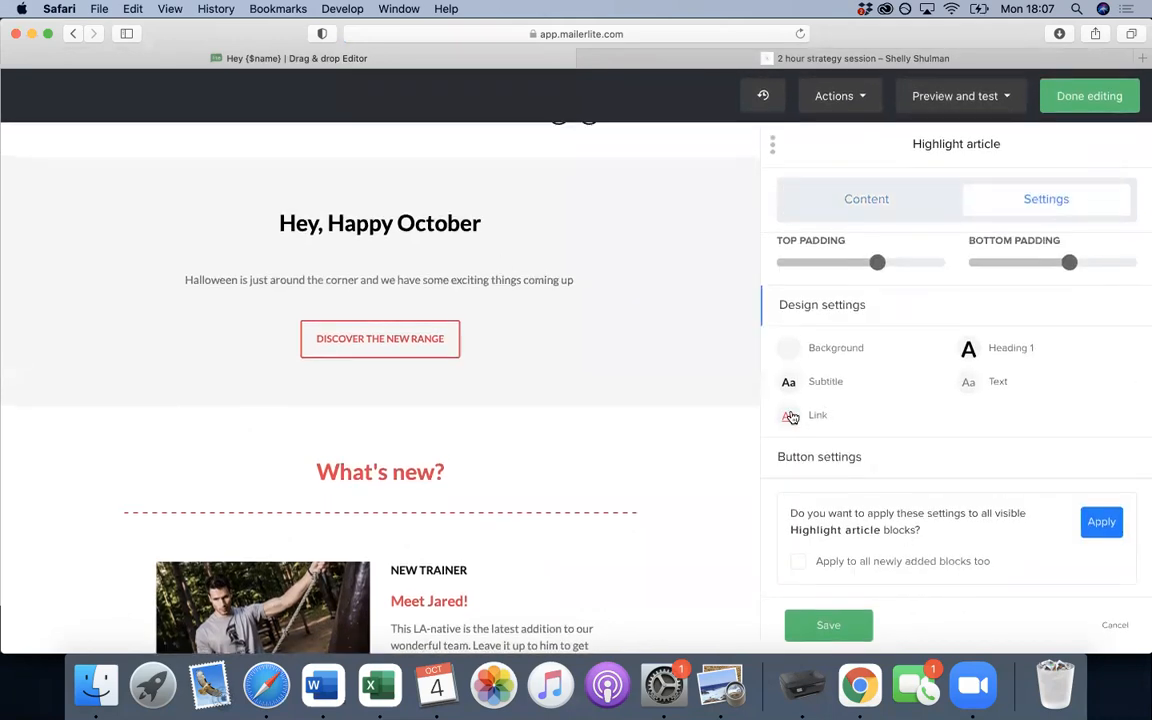
left_click(802, 458)
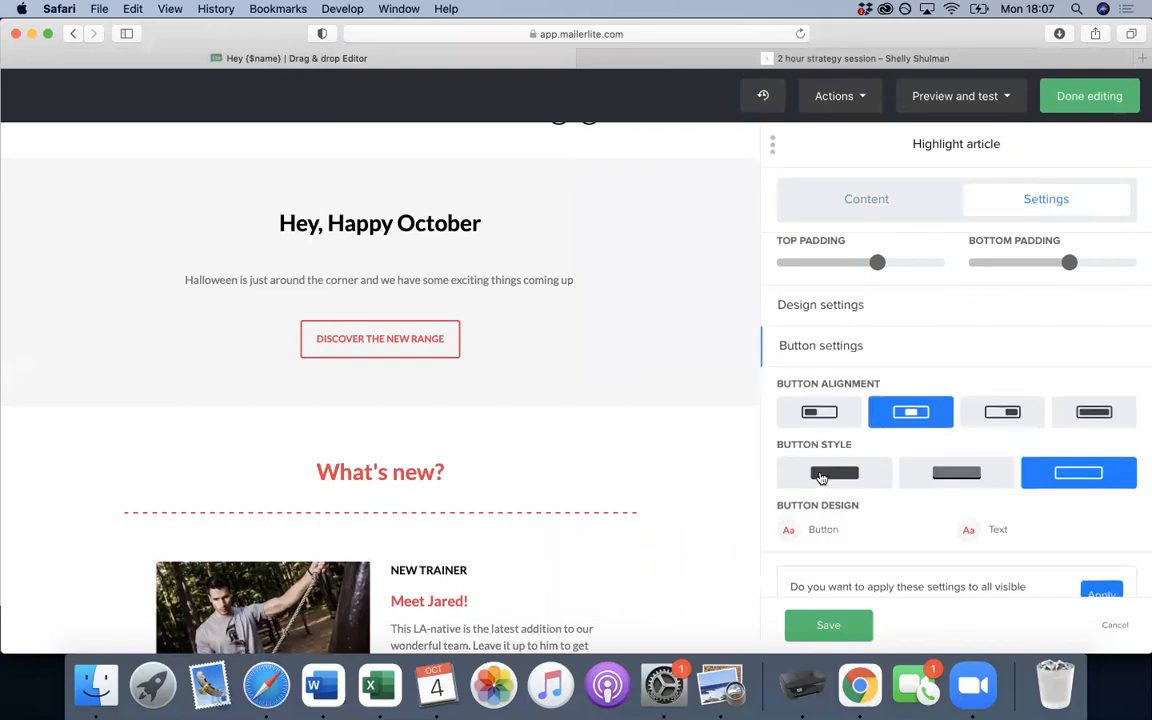
left_click(790, 538)
left_click(654, 453)
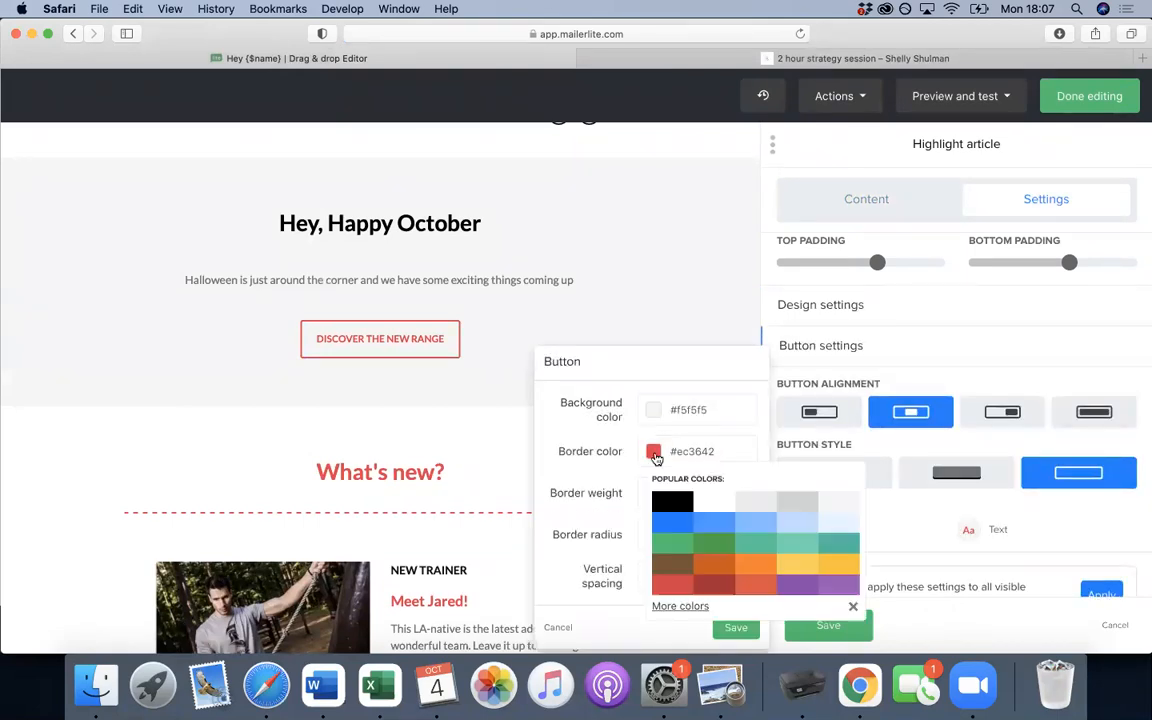
left_click(672, 500)
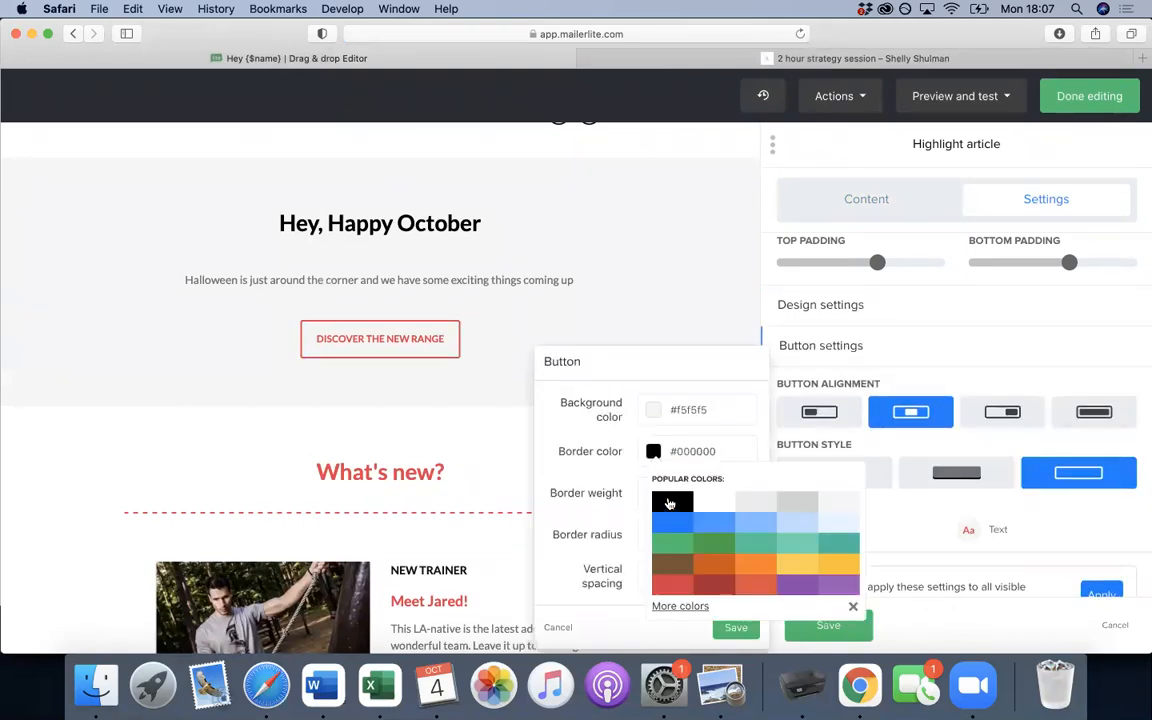
left_click(963, 530)
left_click(833, 491)
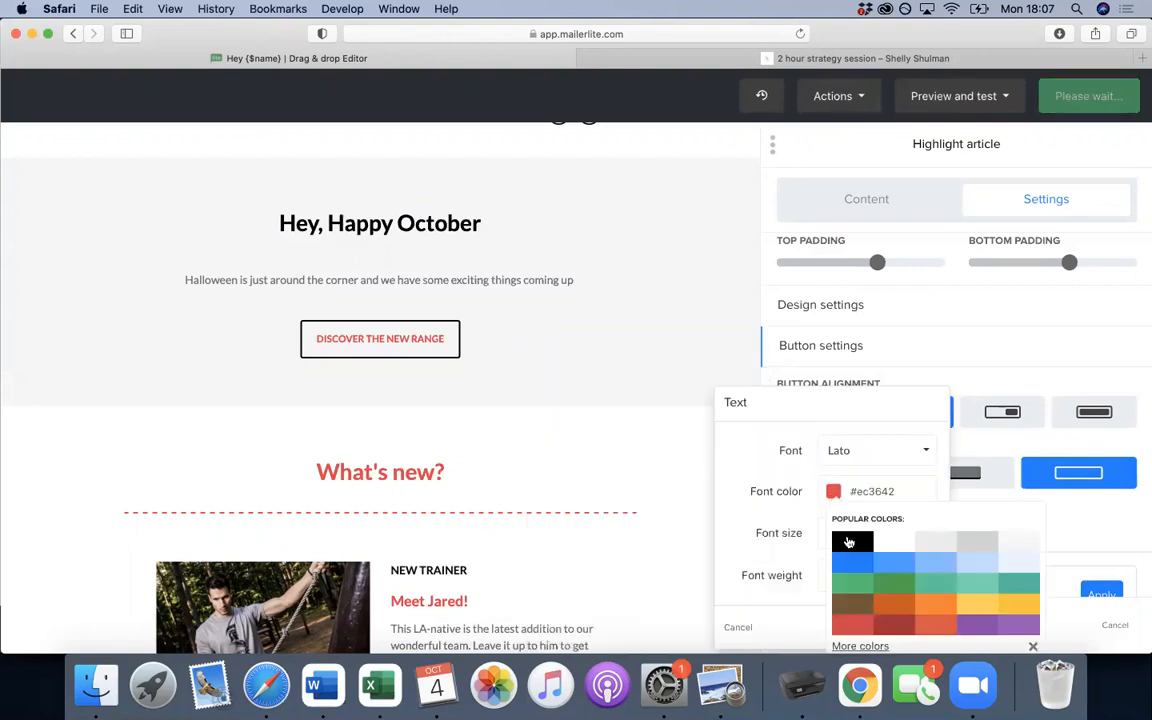
left_click(848, 541)
left_click(621, 304)
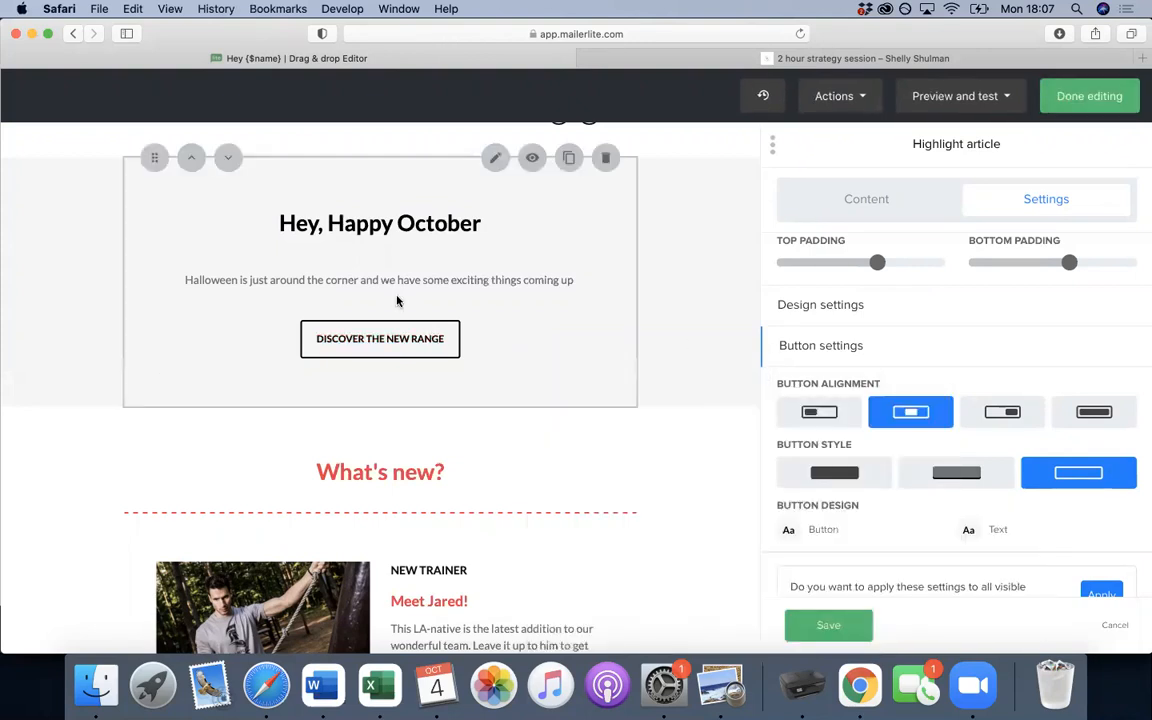
scroll(437, 428, "down", 4)
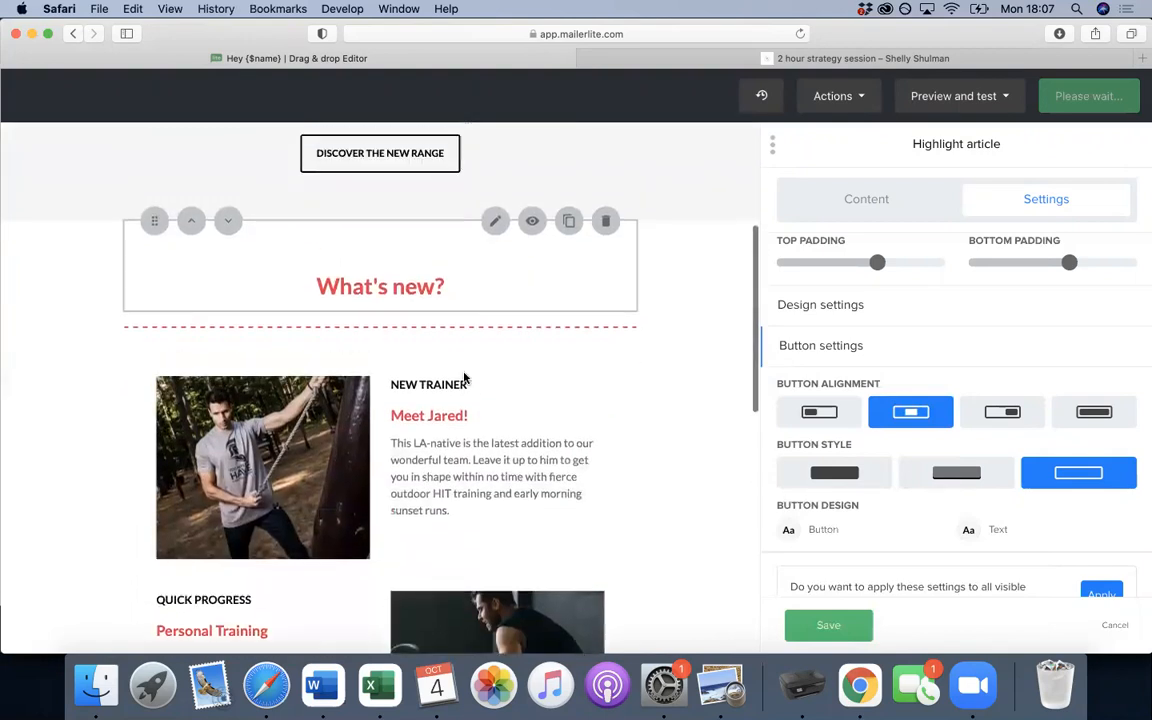
- Set the What's new? block's Heading 1 font colour to black
left_click(429, 290)
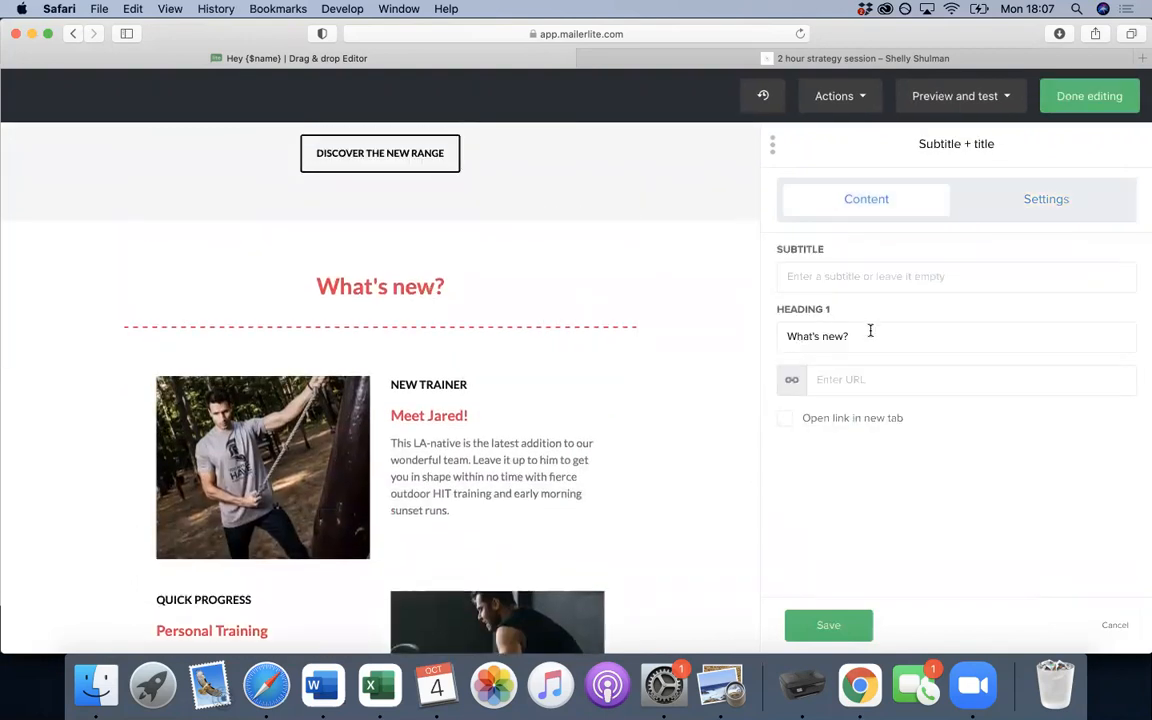
left_click(1033, 207)
left_click(970, 340)
left_click(835, 247)
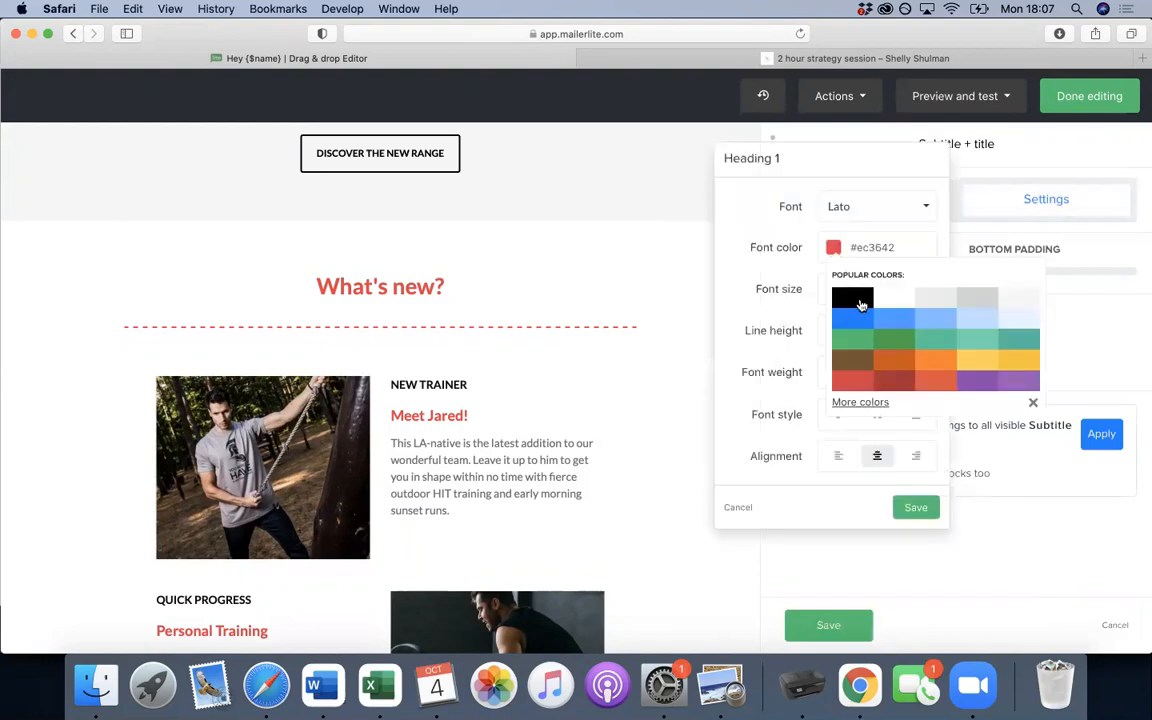
left_click(852, 297)
left_click(505, 328)
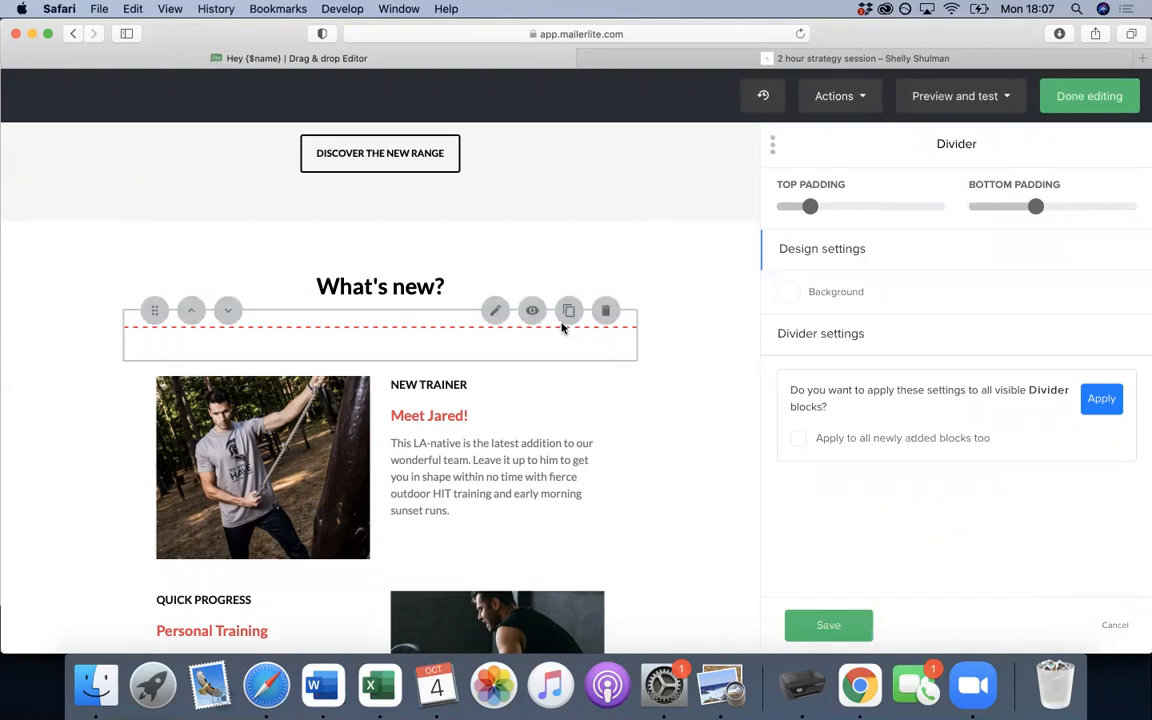
- Change the dashed divider under What's new? from red to black (#000000)
left_click(829, 259)
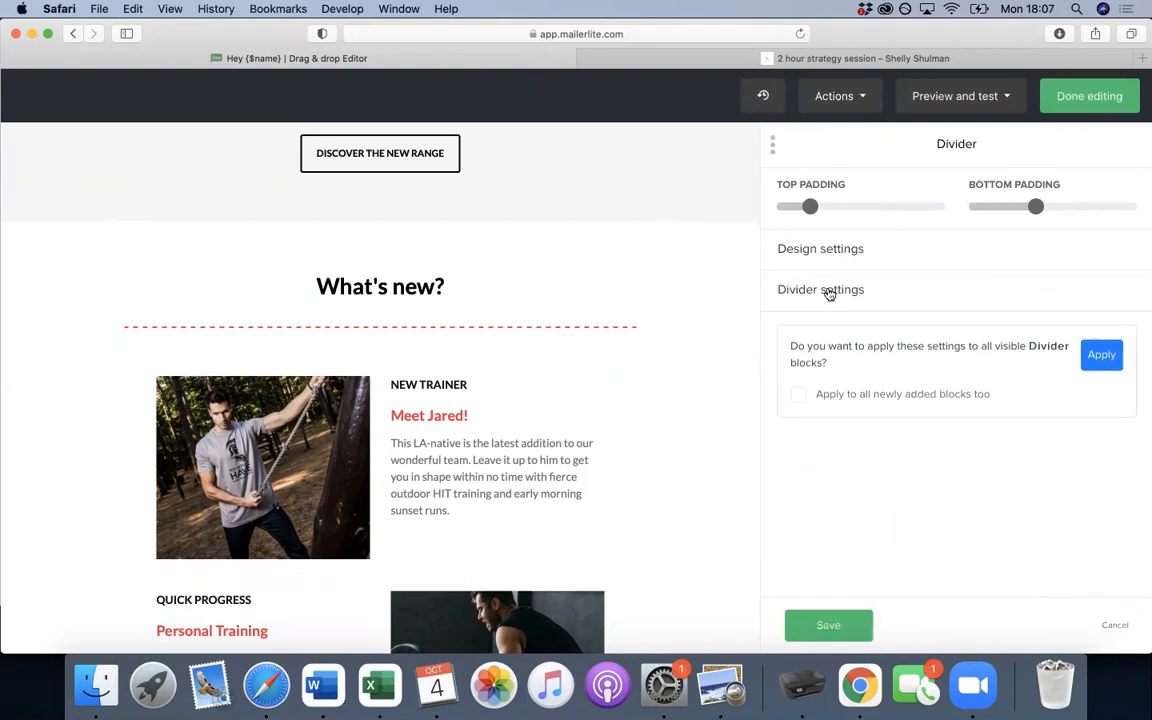
left_click(829, 290)
left_click(793, 480)
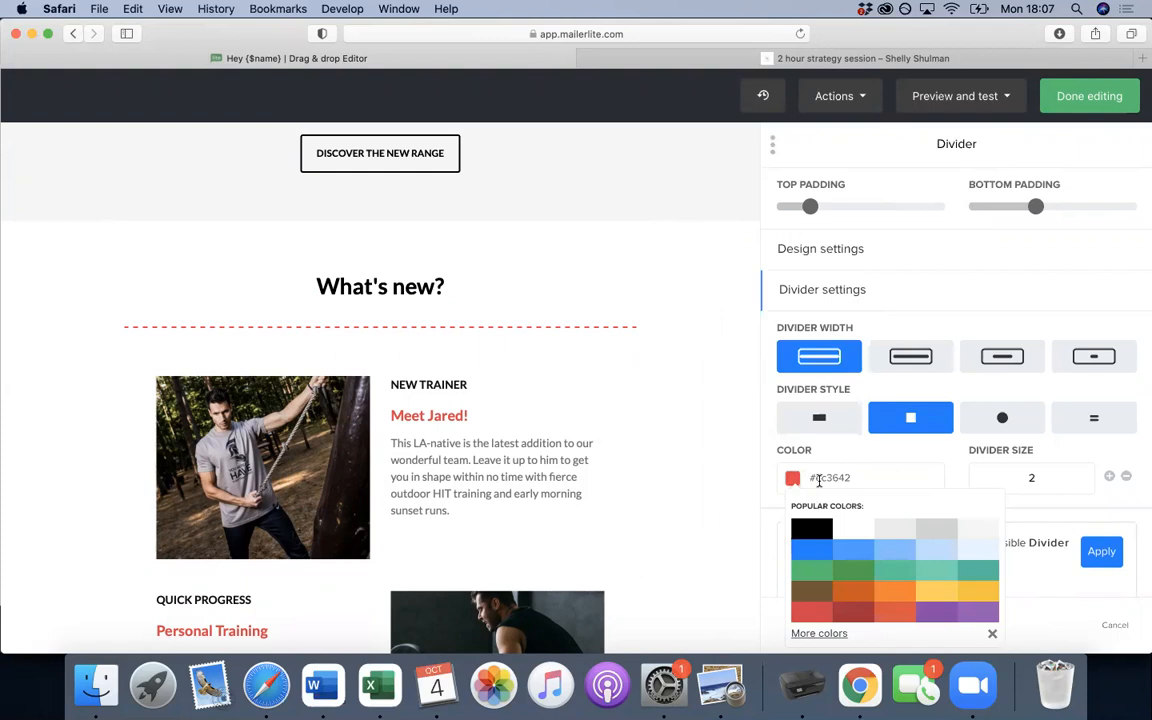
left_click(812, 533)
scroll(678, 449, "down", 12)
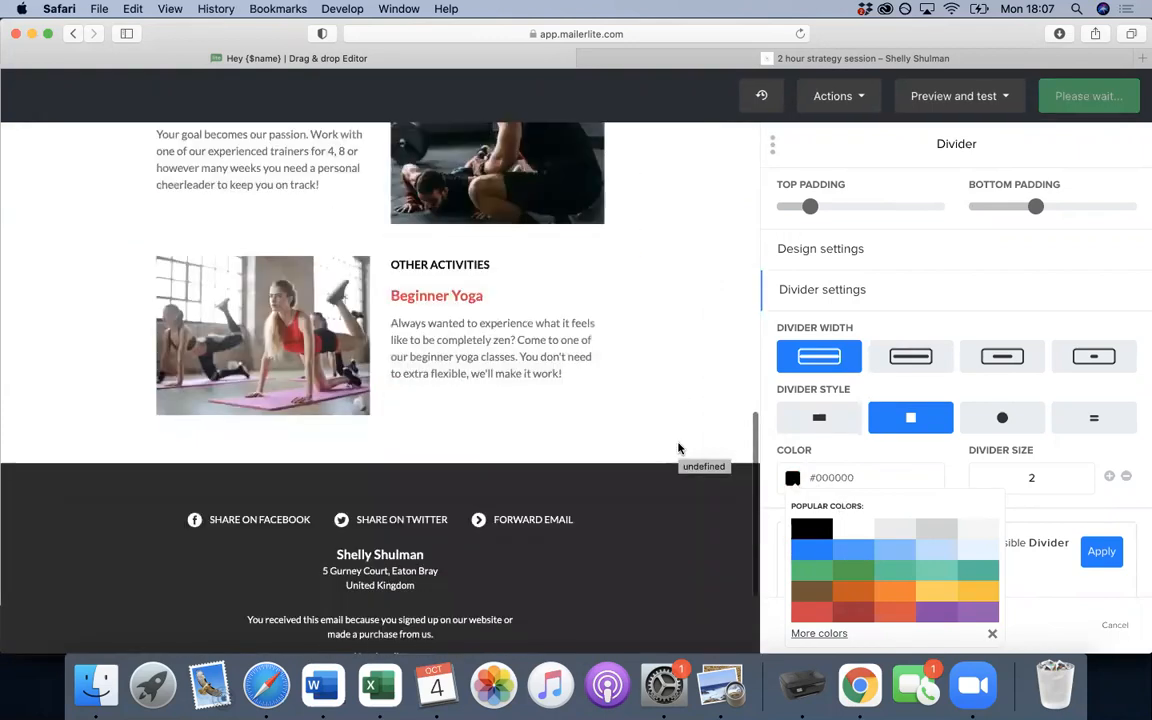
scroll(678, 449, "up", 4)
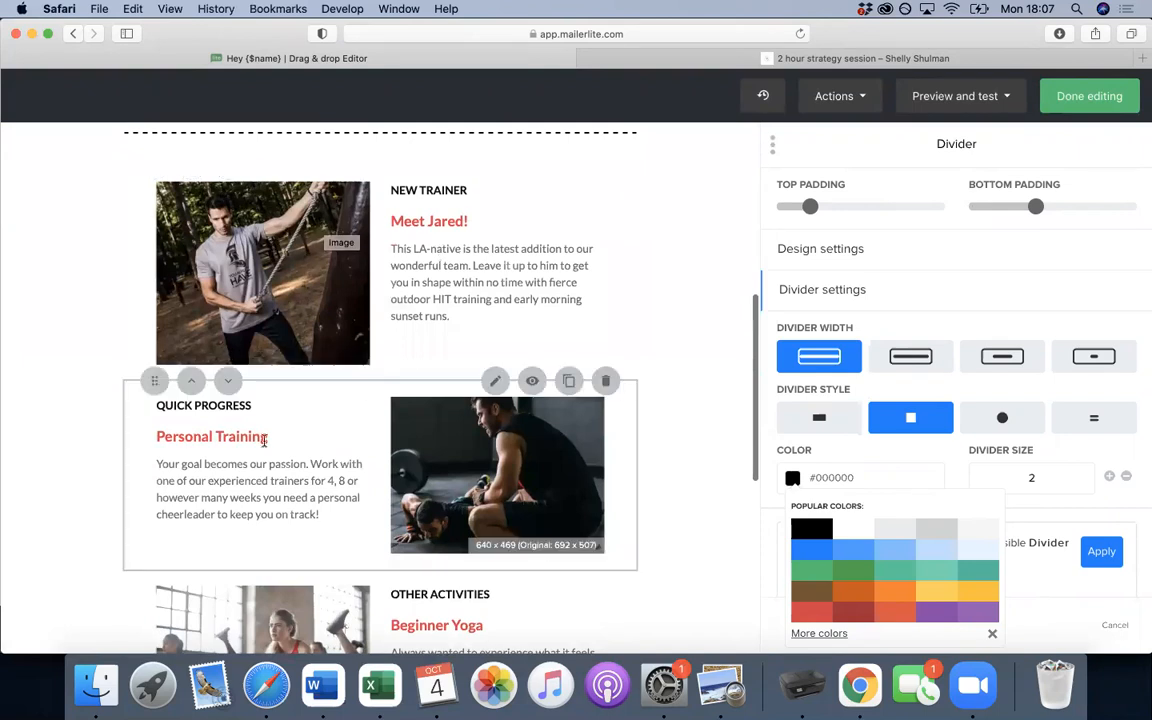
scroll(450, 468, "up", 5)
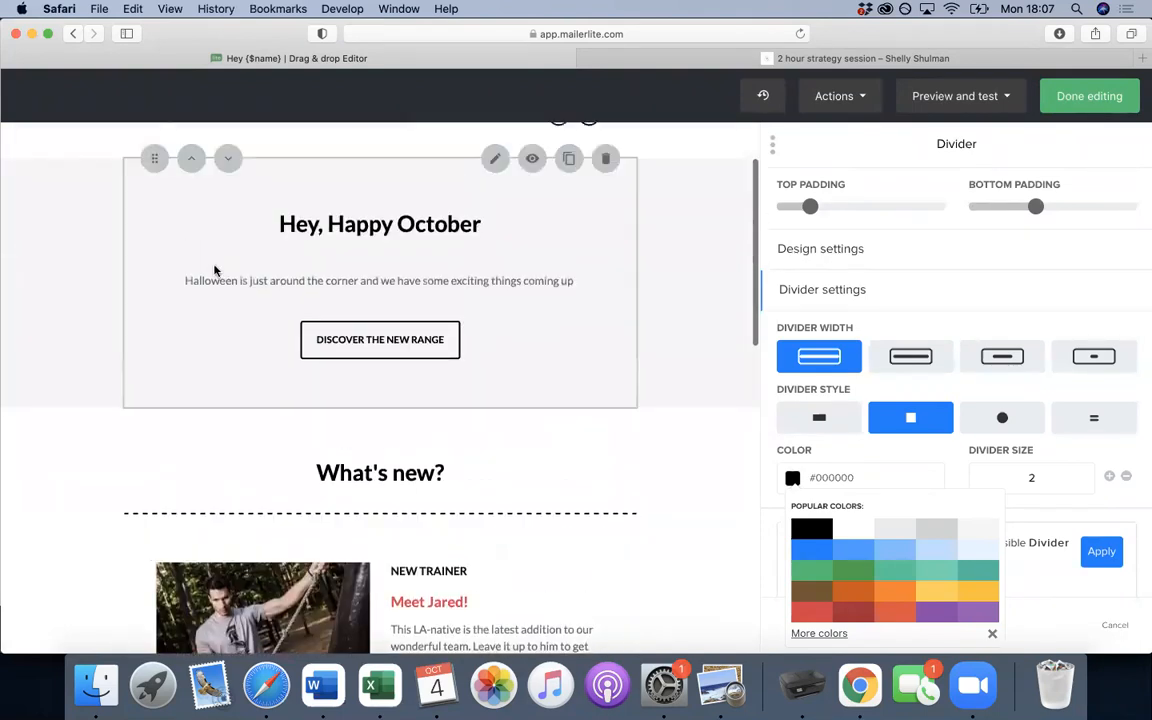
scroll(586, 338, "up", 2)
scroll(689, 378, "down", 4)
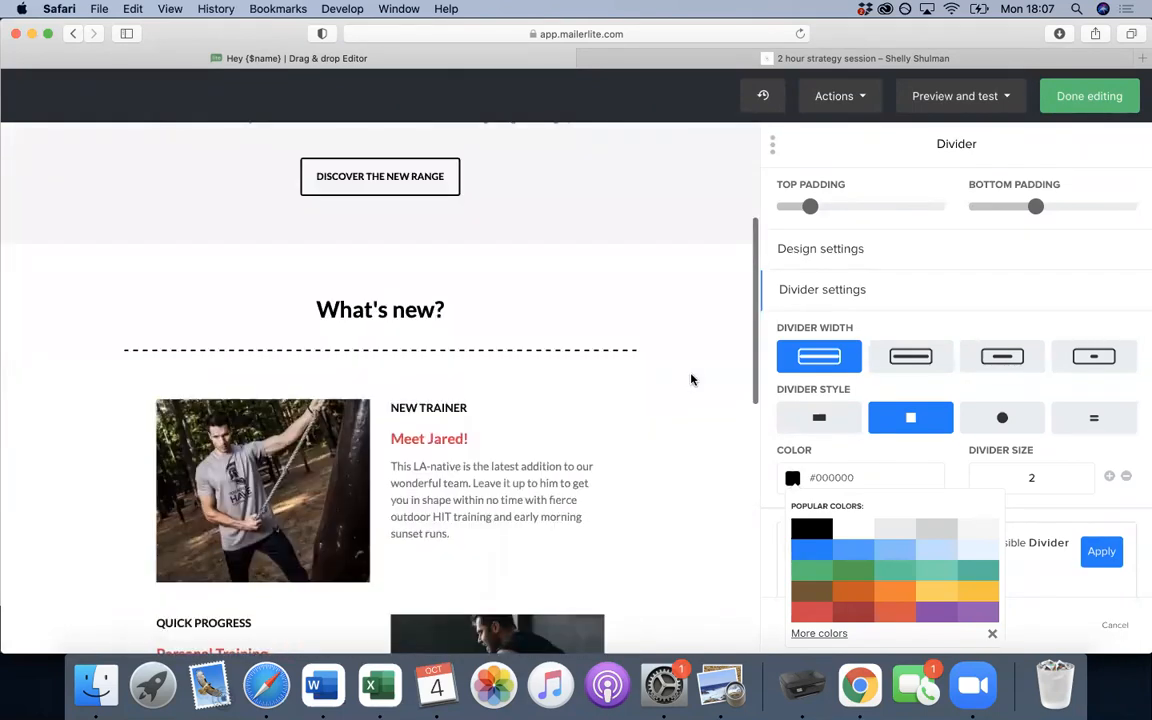
scroll(690, 379, "down", 1)
- Swap the Meet Jared! trainer photo for the woman-in-turquoise-armchair picture from the File manager
left_click(245, 405)
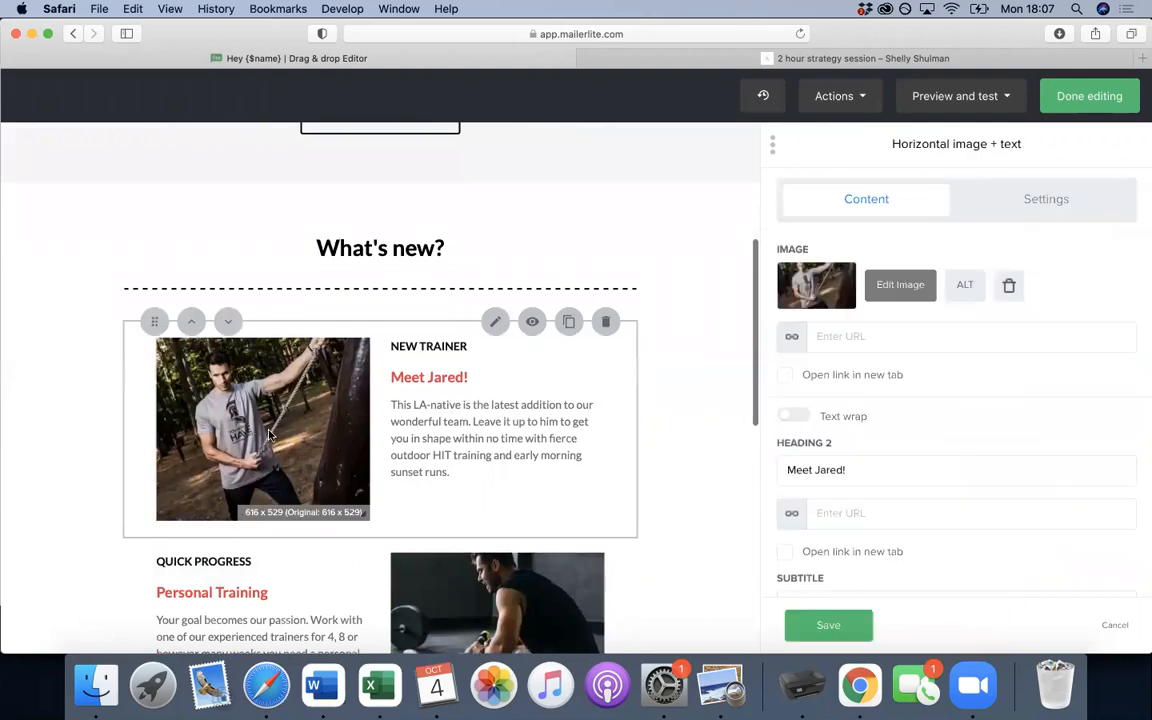
left_click(785, 285)
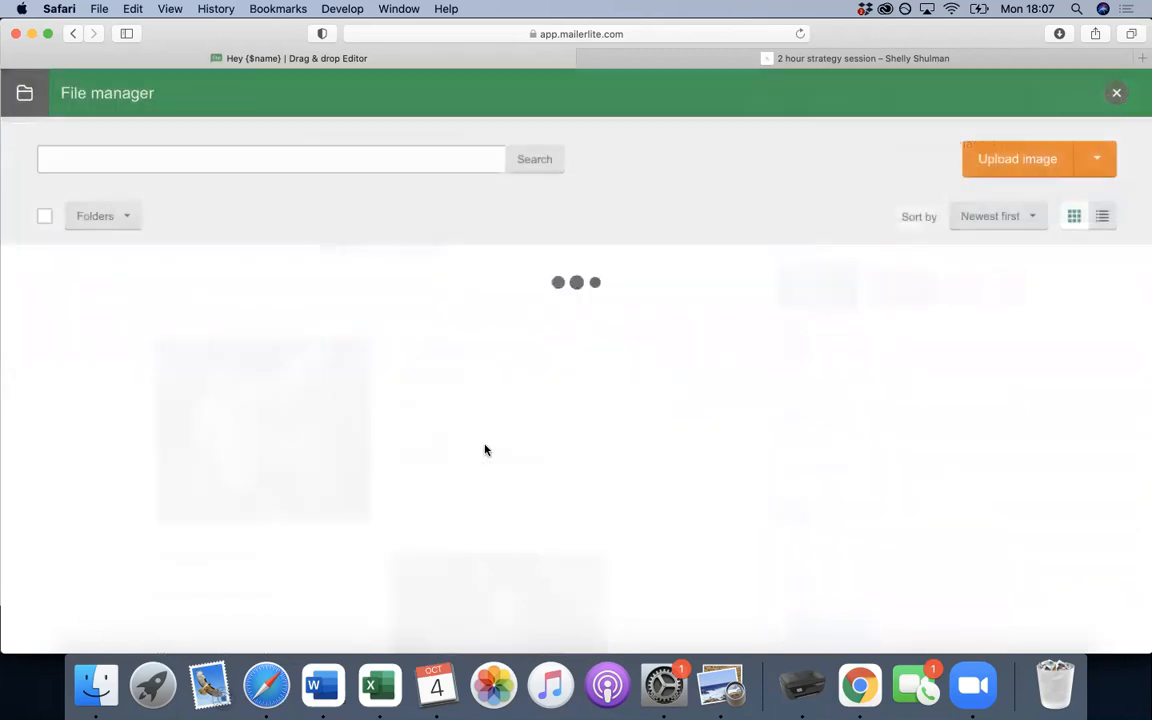
left_click(248, 438)
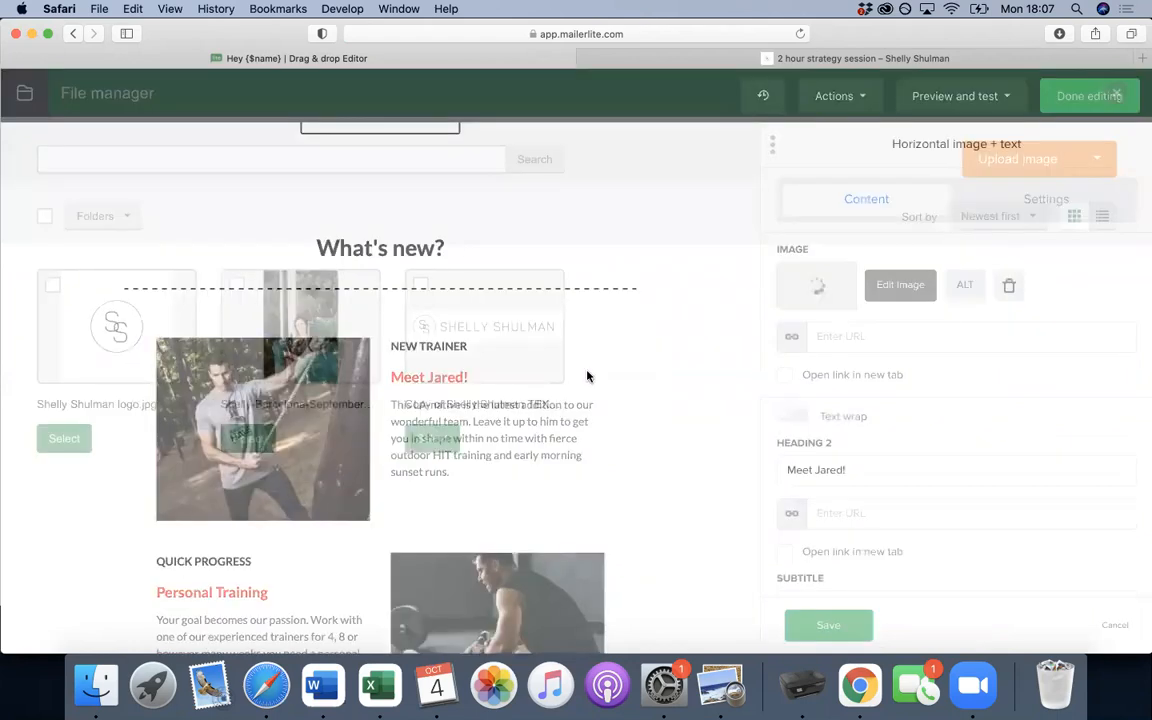
scroll(596, 414, "down", 1)
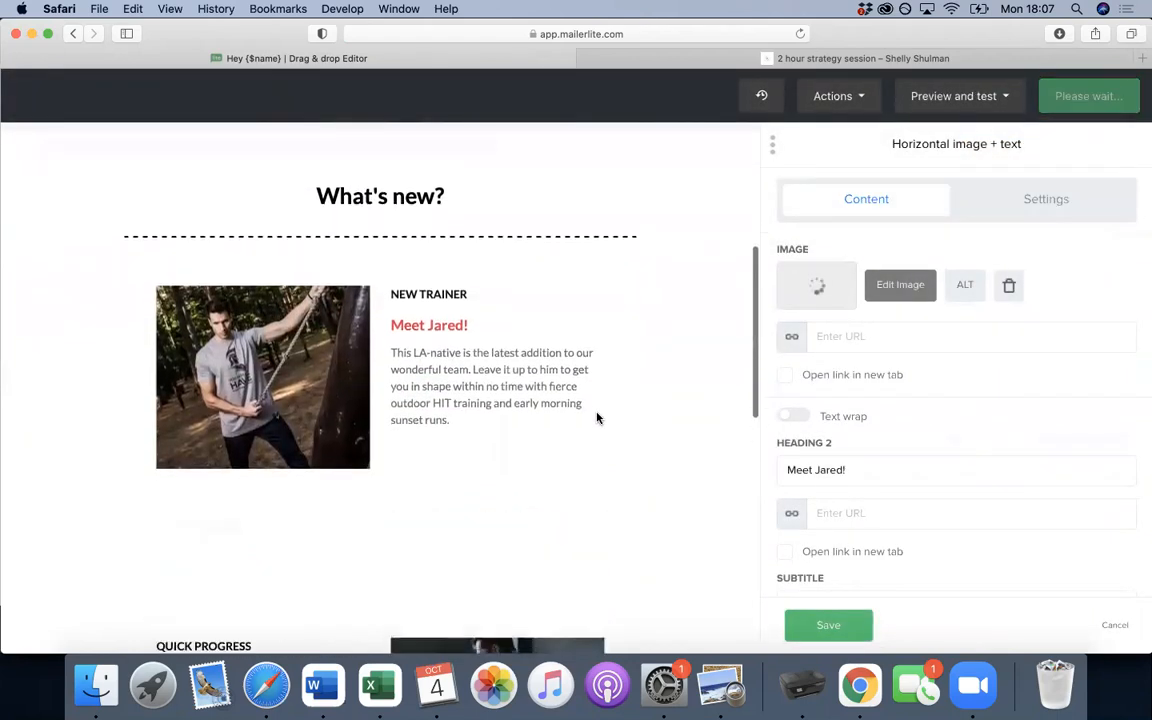
scroll(596, 418, "down", 1)
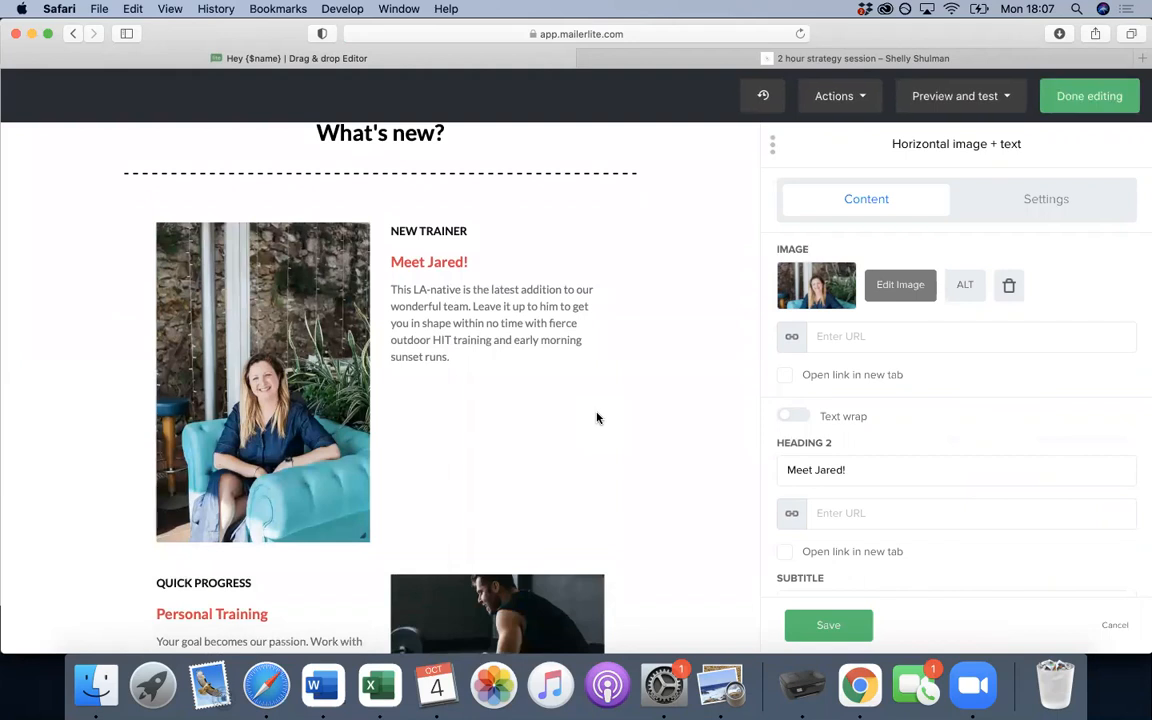
scroll(596, 418, "up", 1)
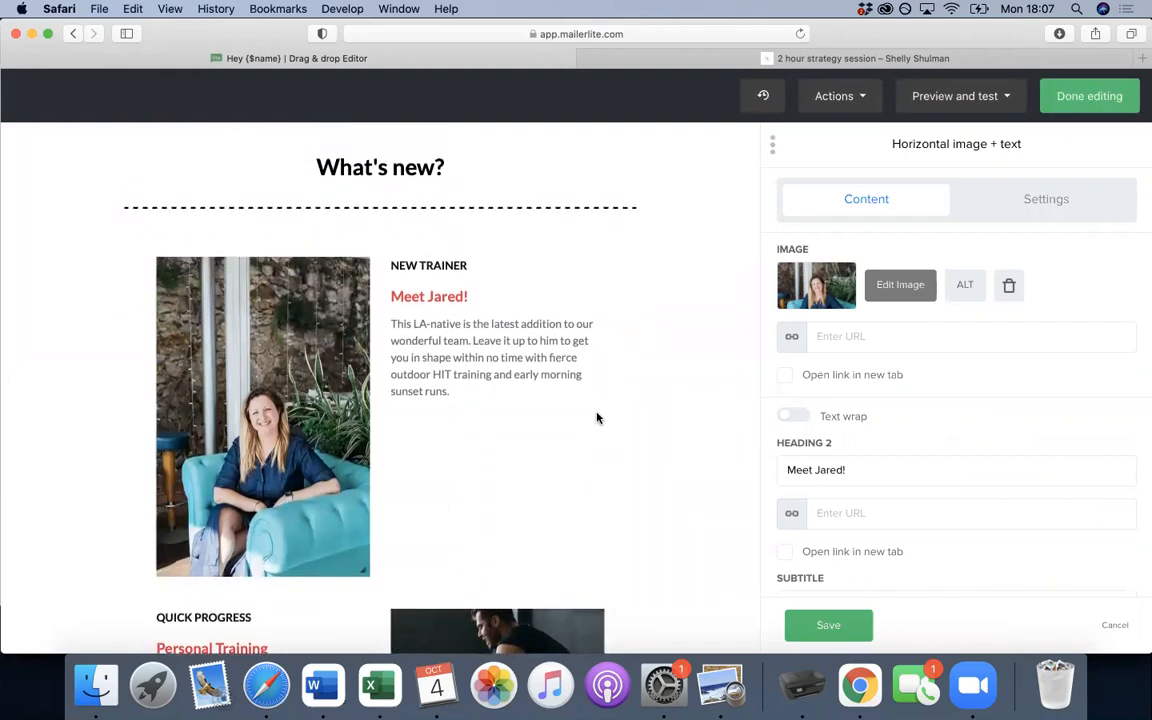
scroll(596, 418, "up", 8)
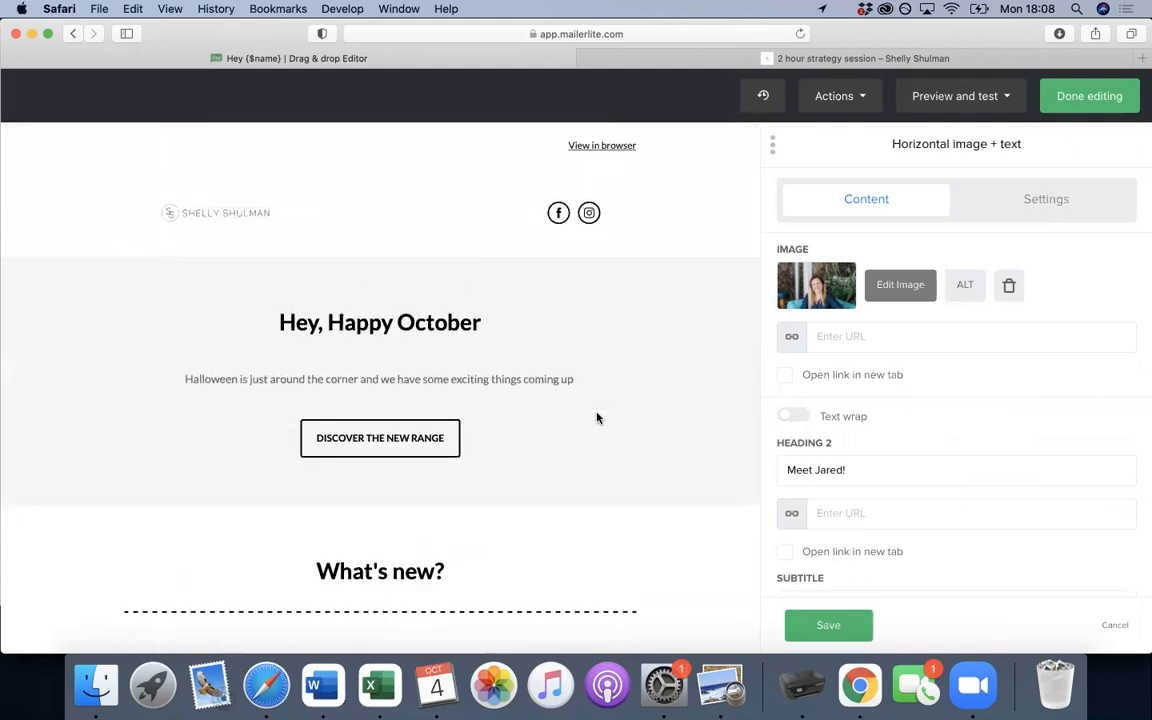
scroll(596, 418, "down", 8)
scroll(596, 418, "down", 15)
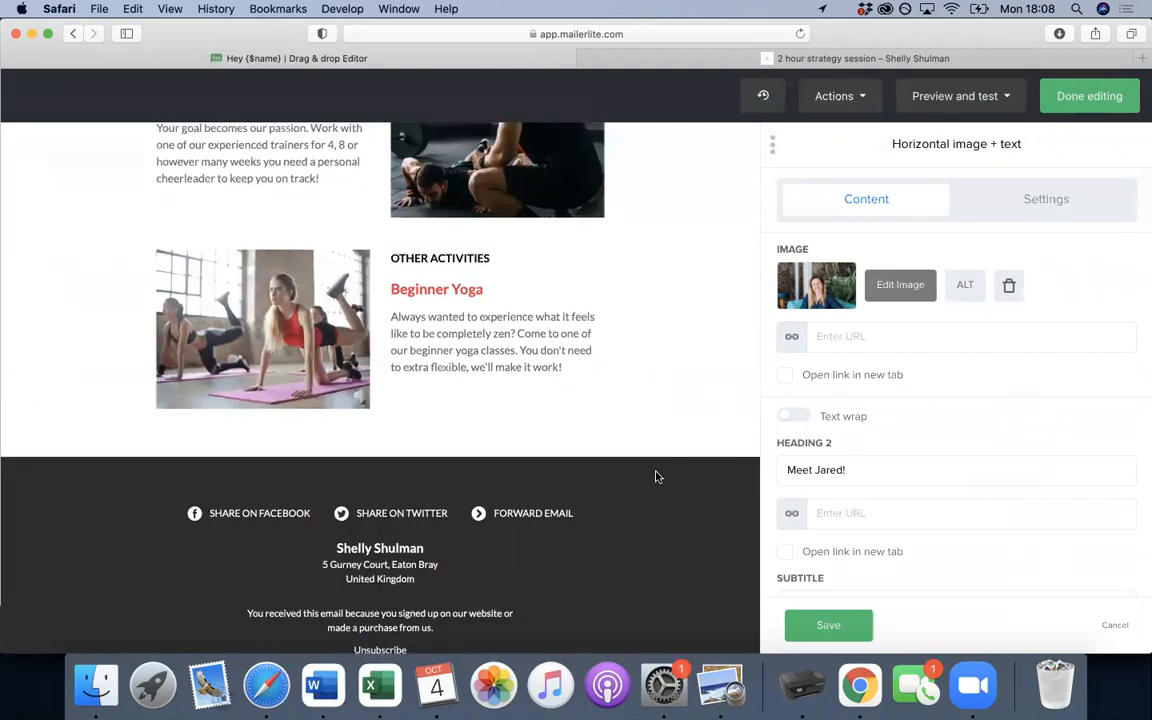
scroll(604, 478, "down", 3)
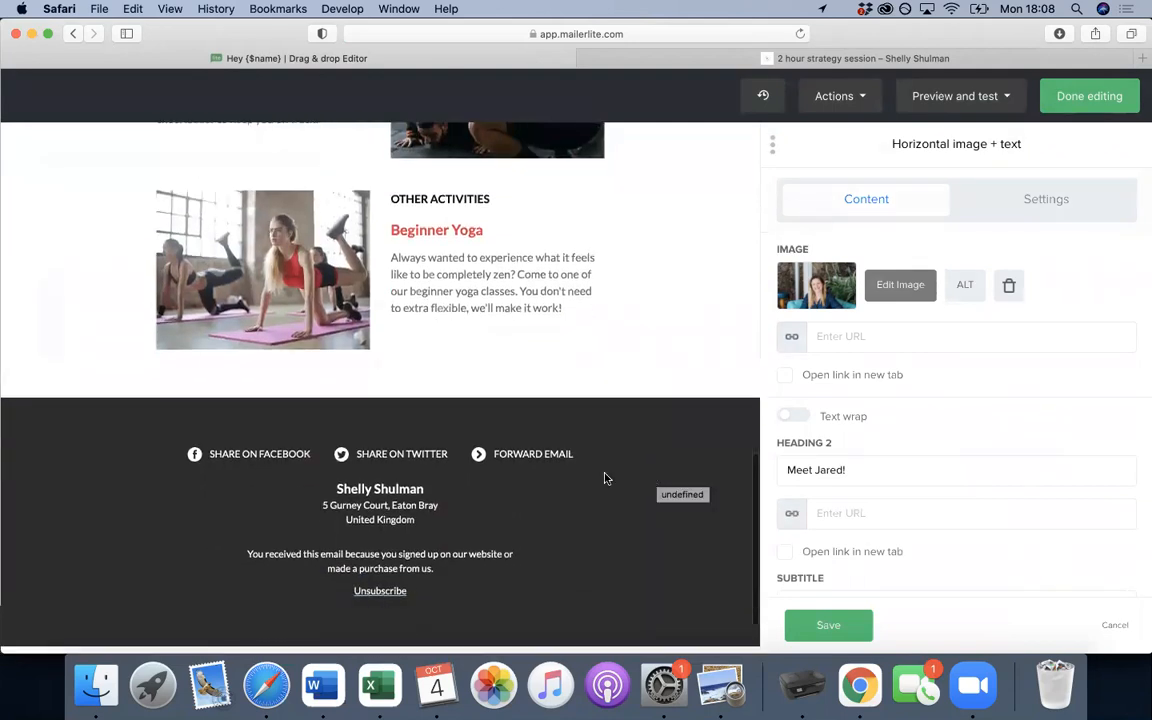
- Delete the house number at the start of the footer's company address
left_click(420, 508)
left_click(797, 420)
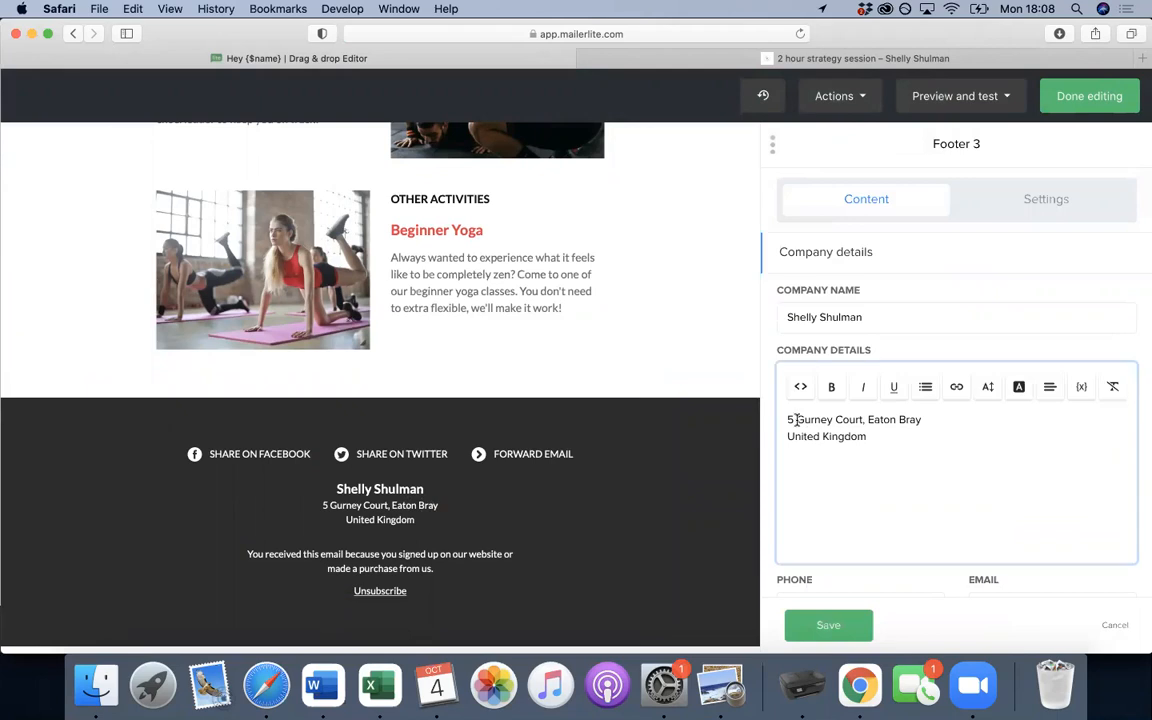
key("BackSpace")
key("BackSpace")
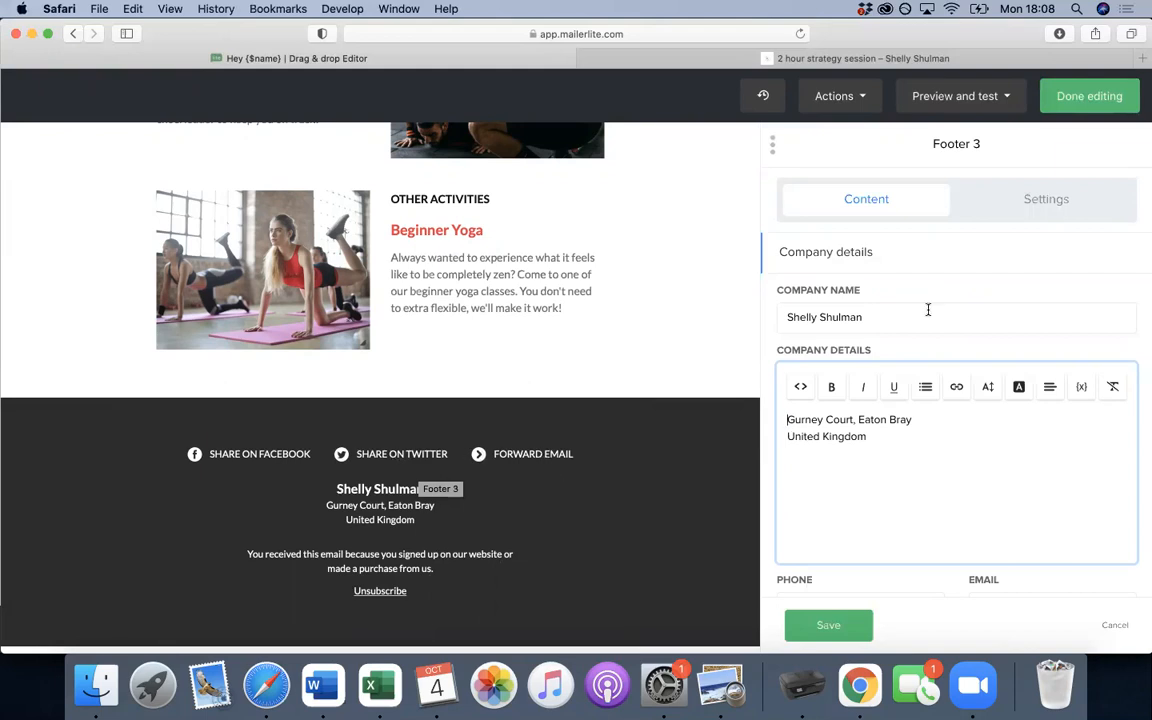
- Review the footer's Share settings, then save the footer changes
left_click(1002, 211)
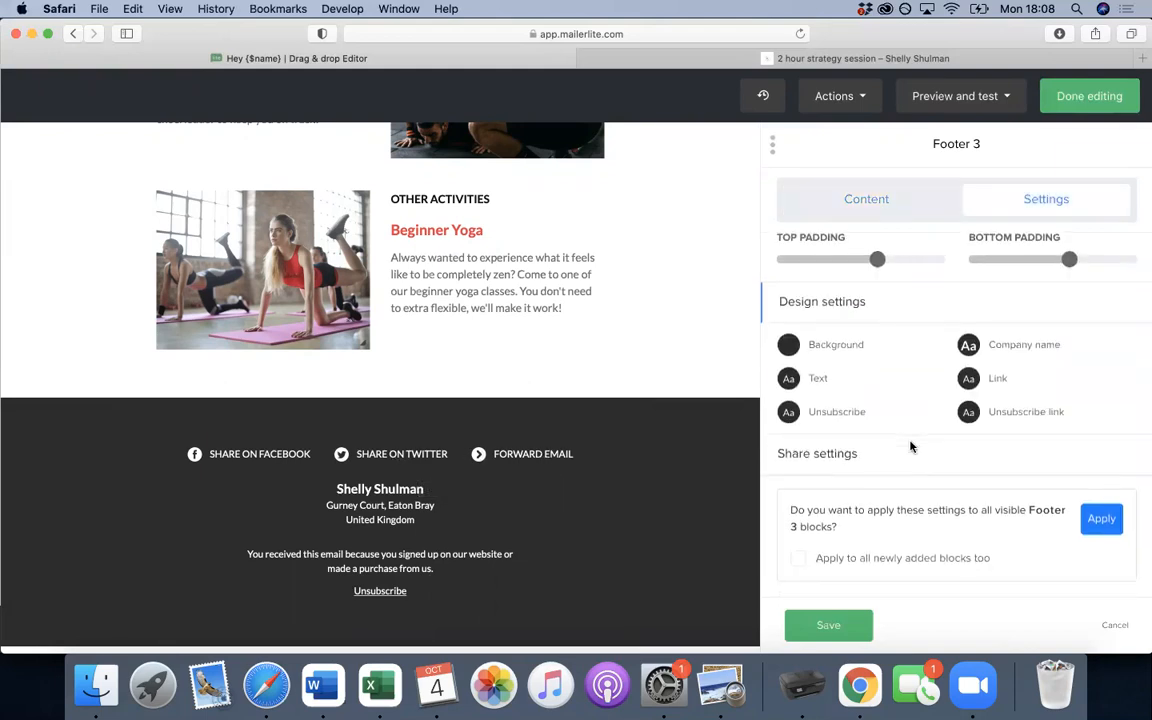
left_click(851, 462)
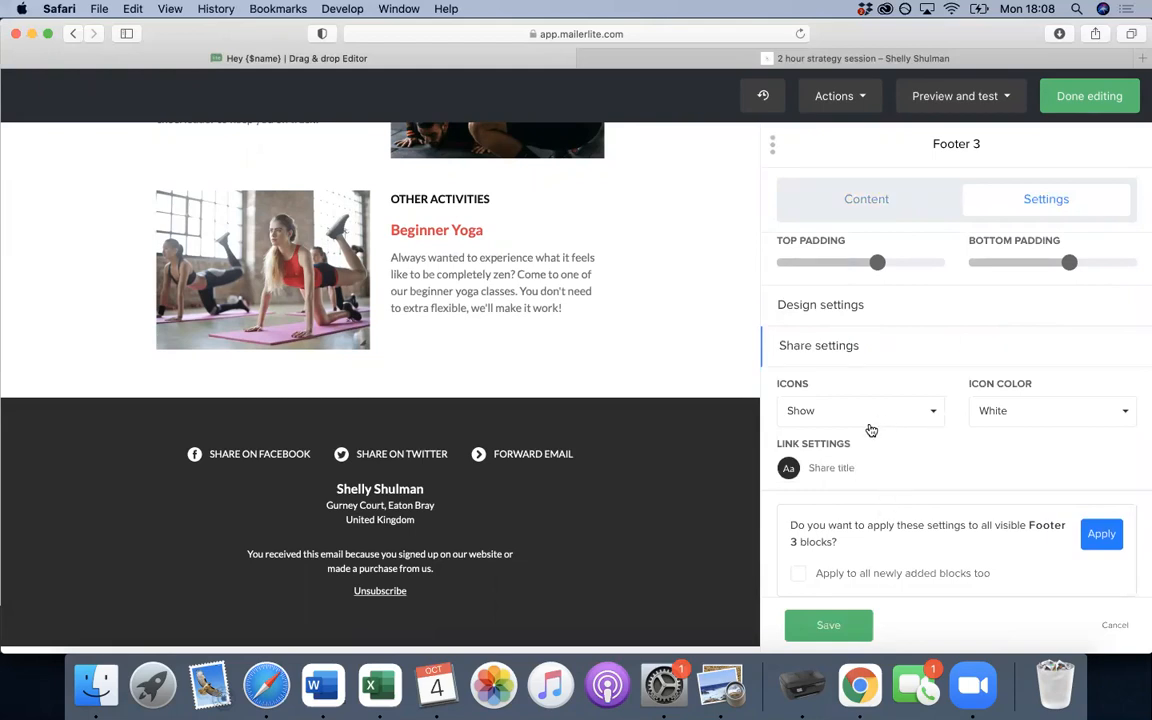
left_click(869, 352)
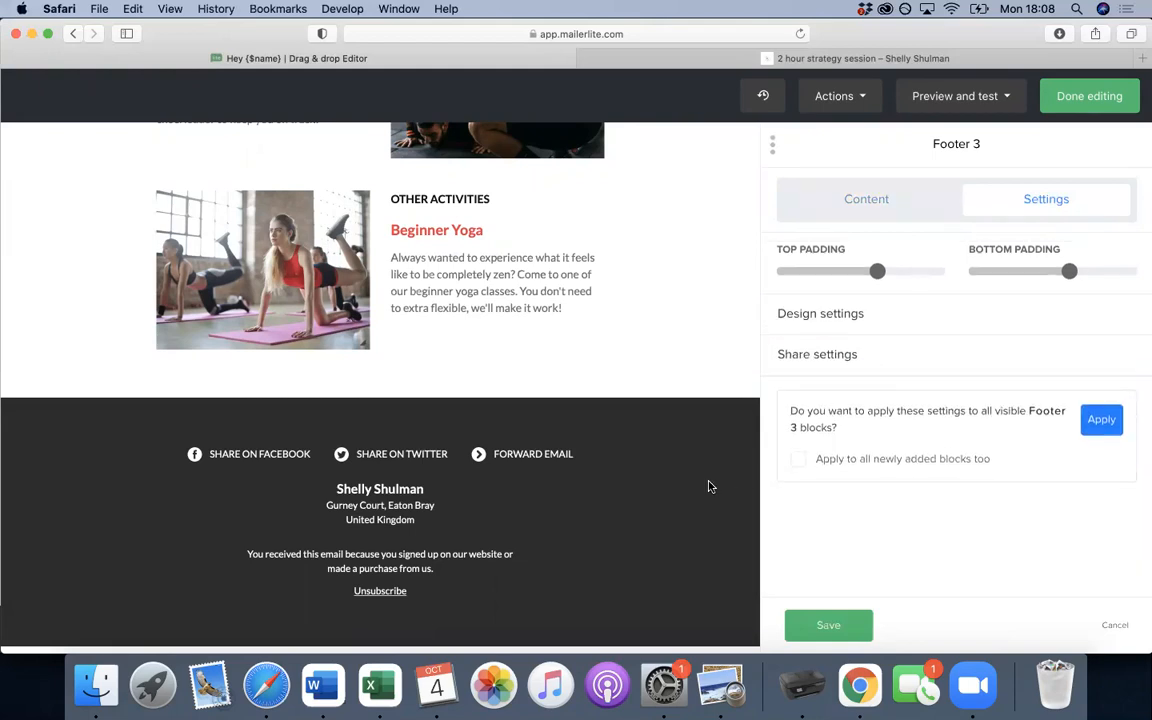
scroll(708, 486, "down", 2)
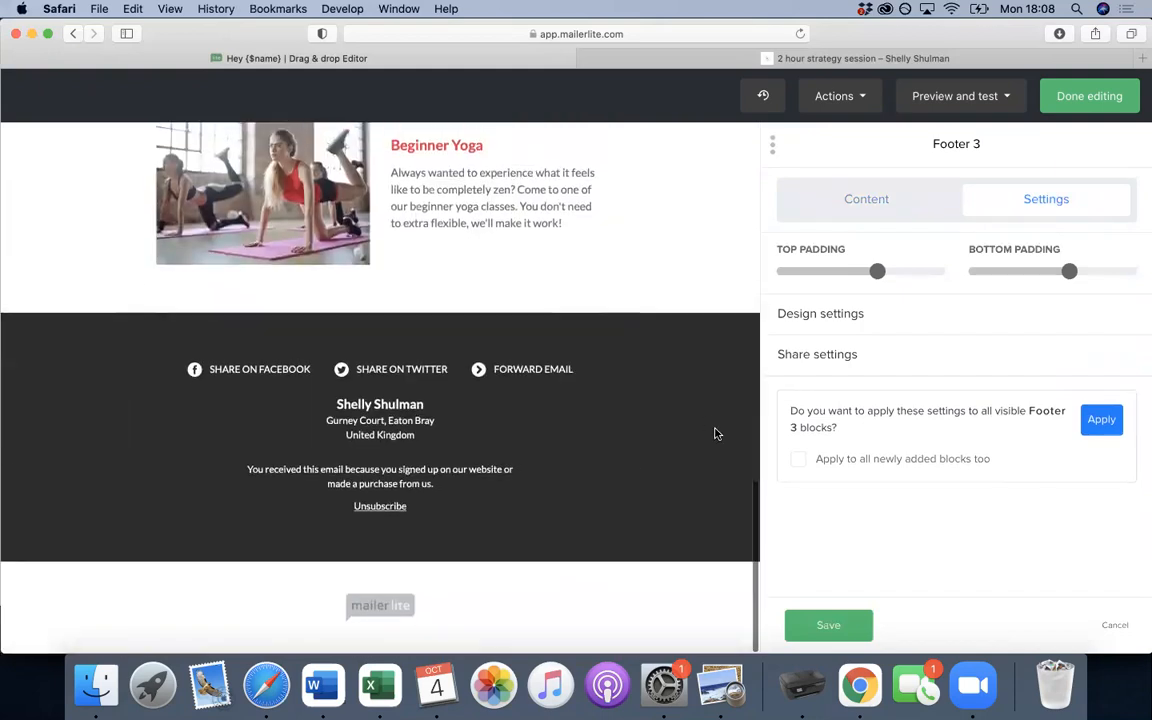
scroll(715, 433, "up", 5)
scroll(715, 433, "down", 5)
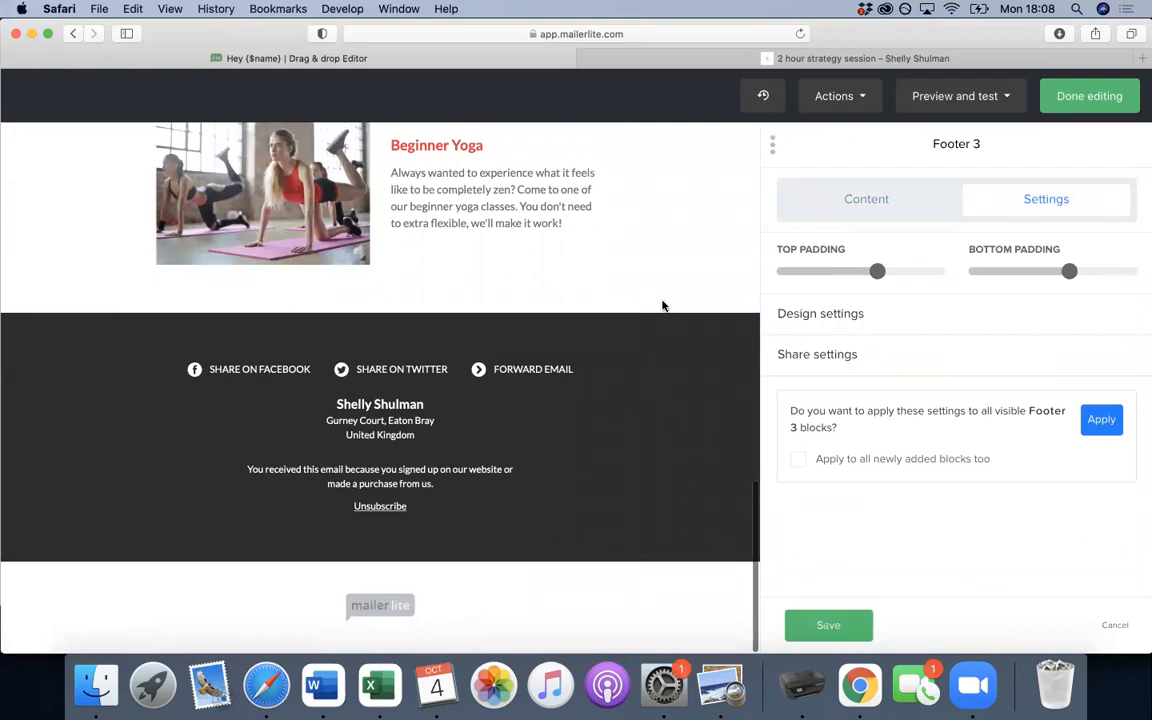
scroll(662, 305, "up", 15)
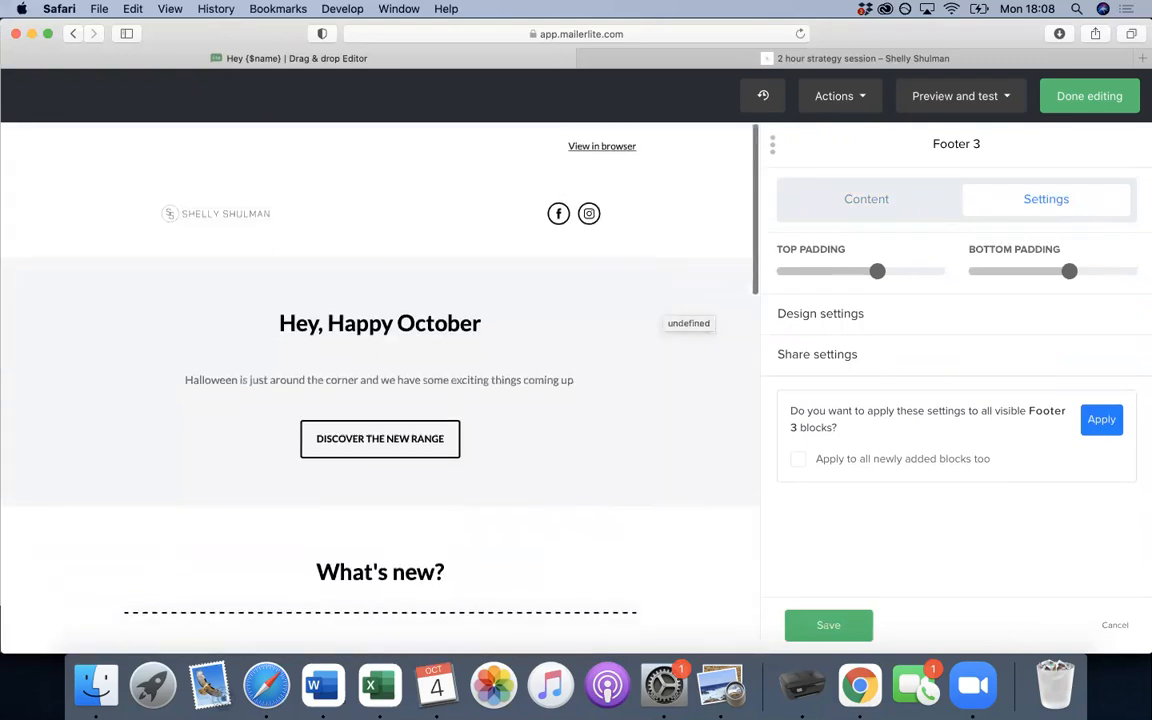
scroll(660, 530, "down", 1)
scroll(660, 530, "up", 1)
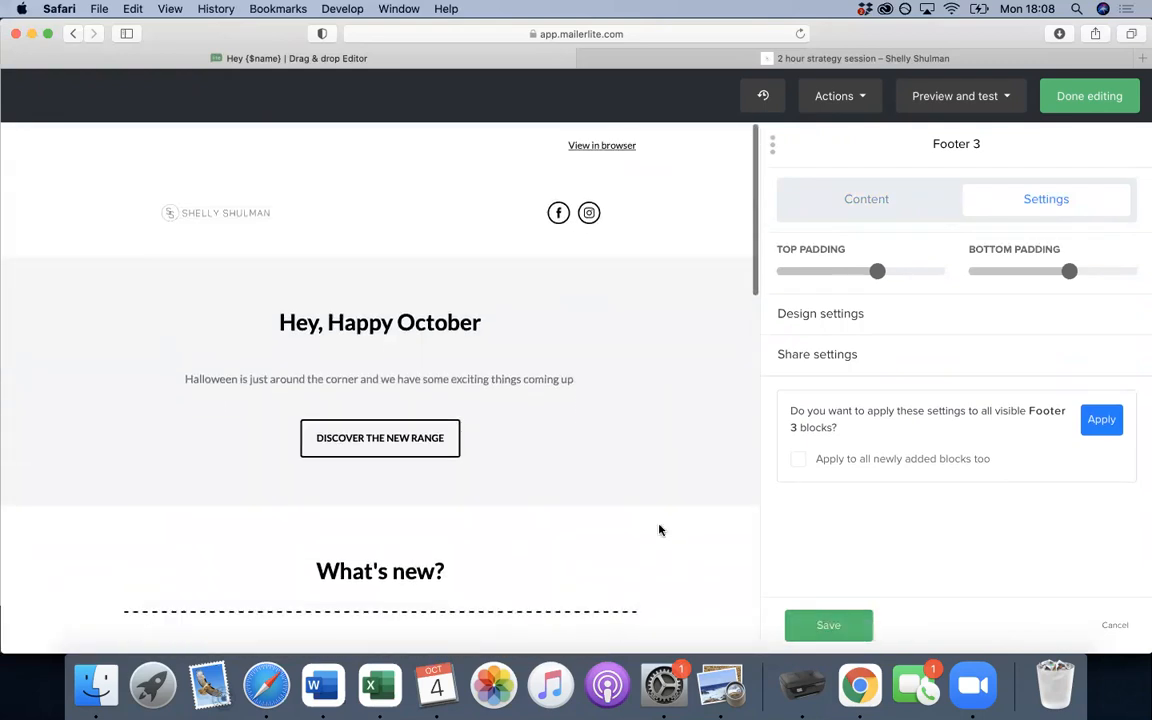
scroll(661, 527, "down", 10)
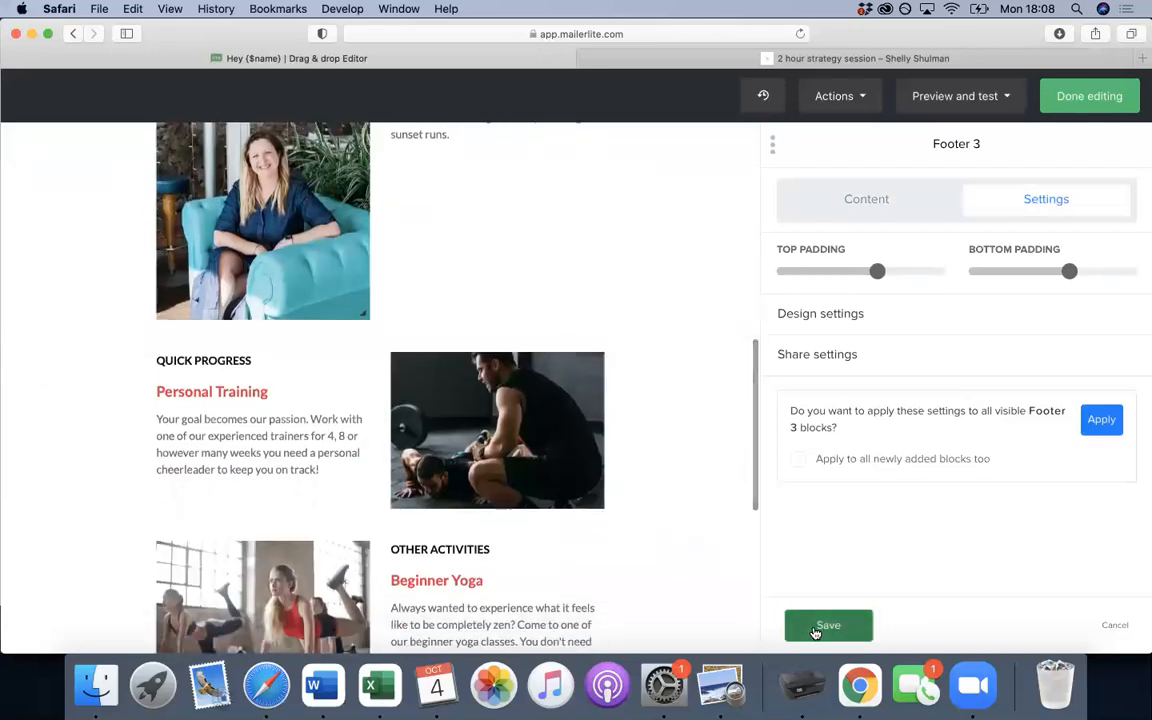
left_click(815, 630)
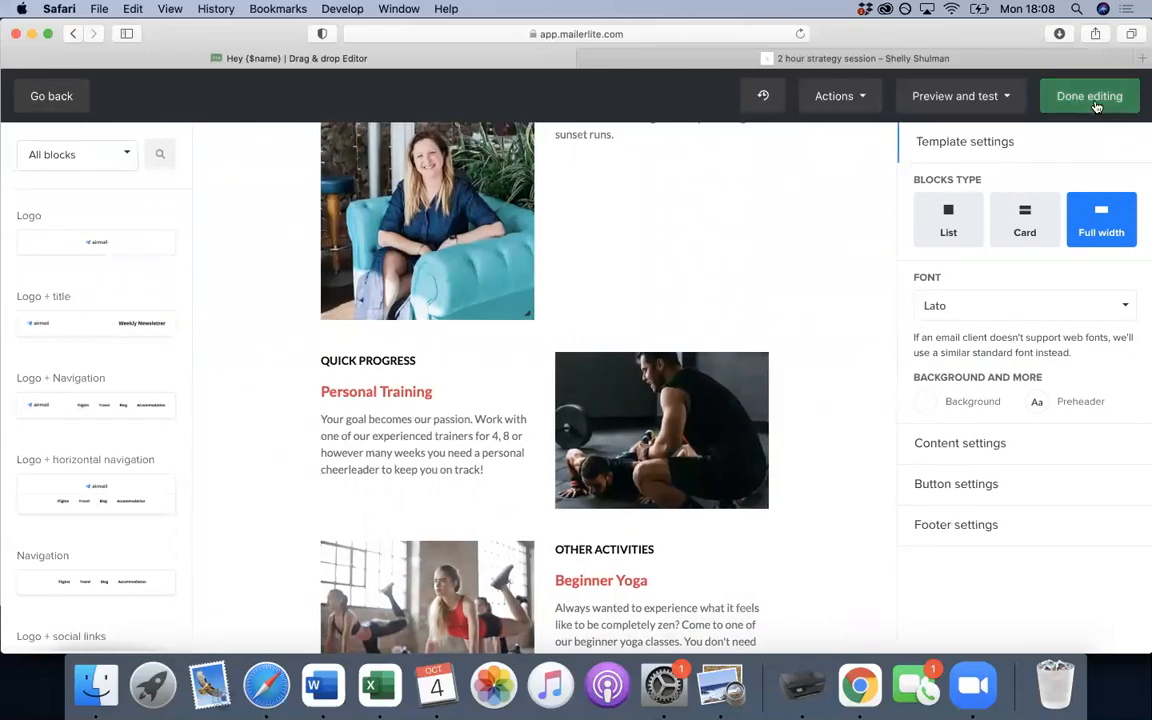
- Finish editing, tick Main Mailing List under Groups, and continue to Review and confirm
left_click(1098, 104)
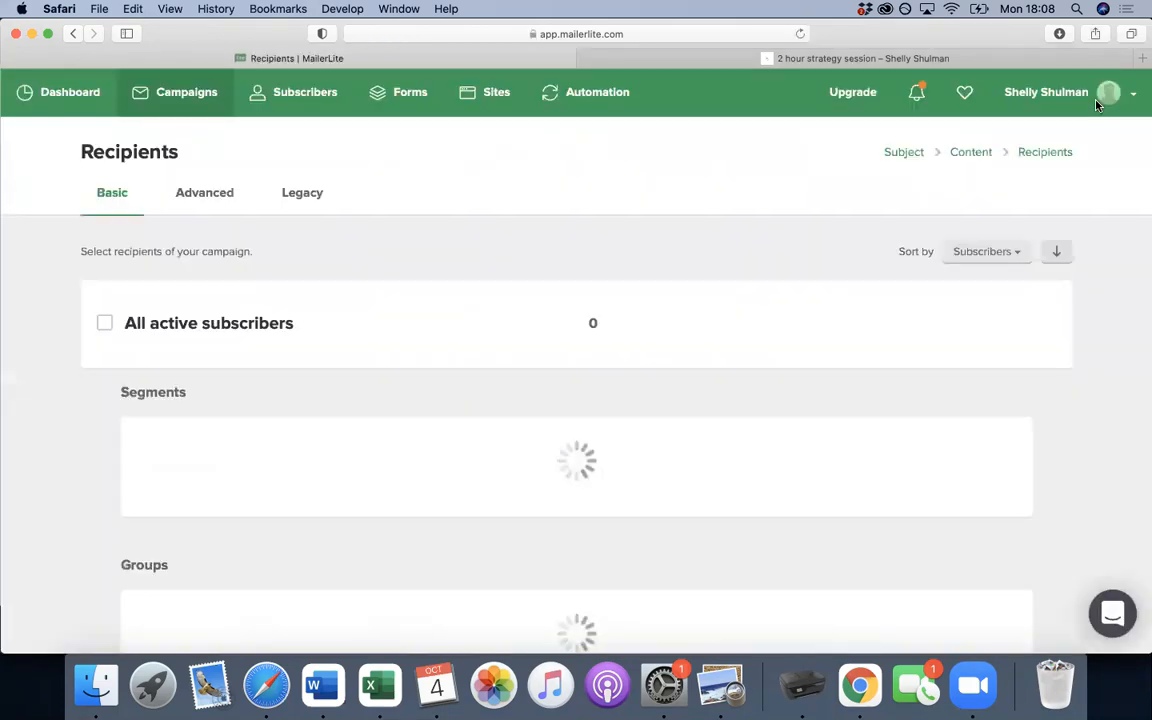
scroll(819, 370, "down", 1)
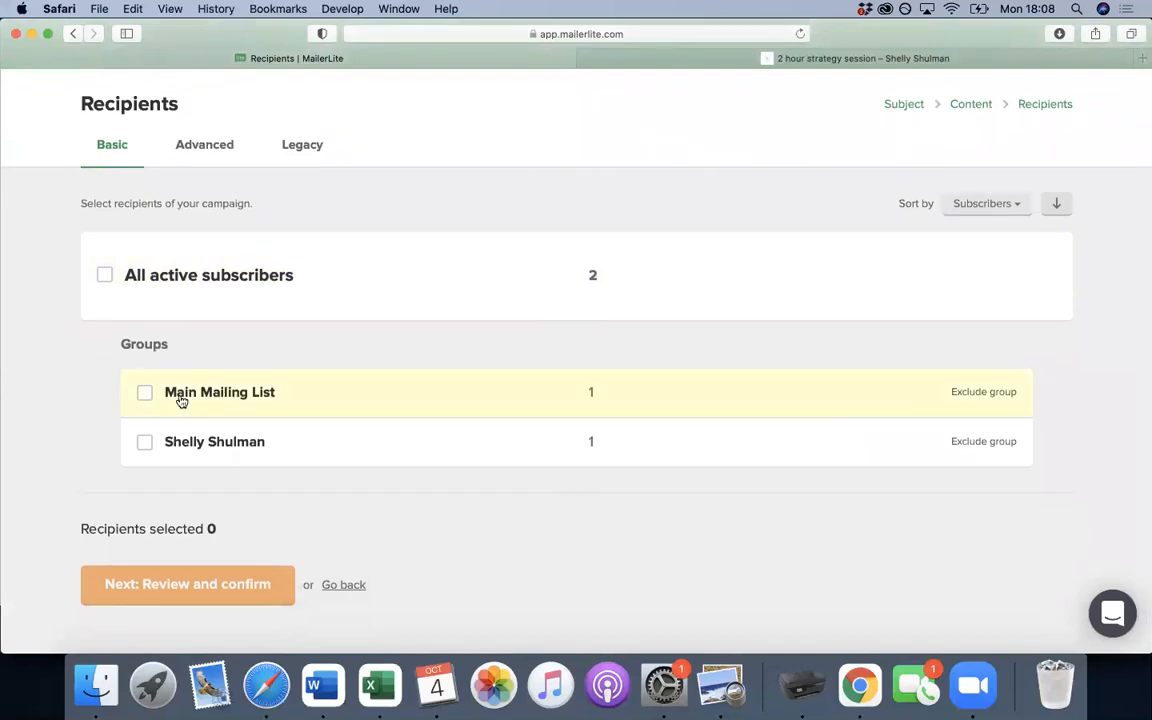
left_click(147, 395)
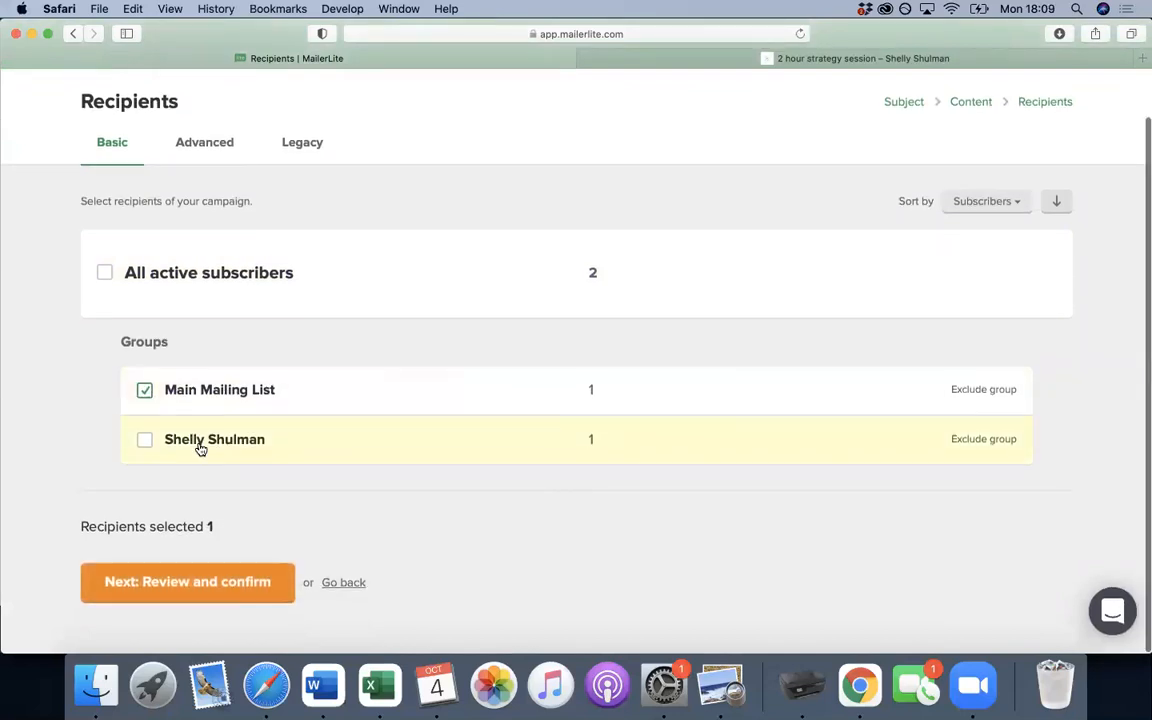
left_click(210, 596)
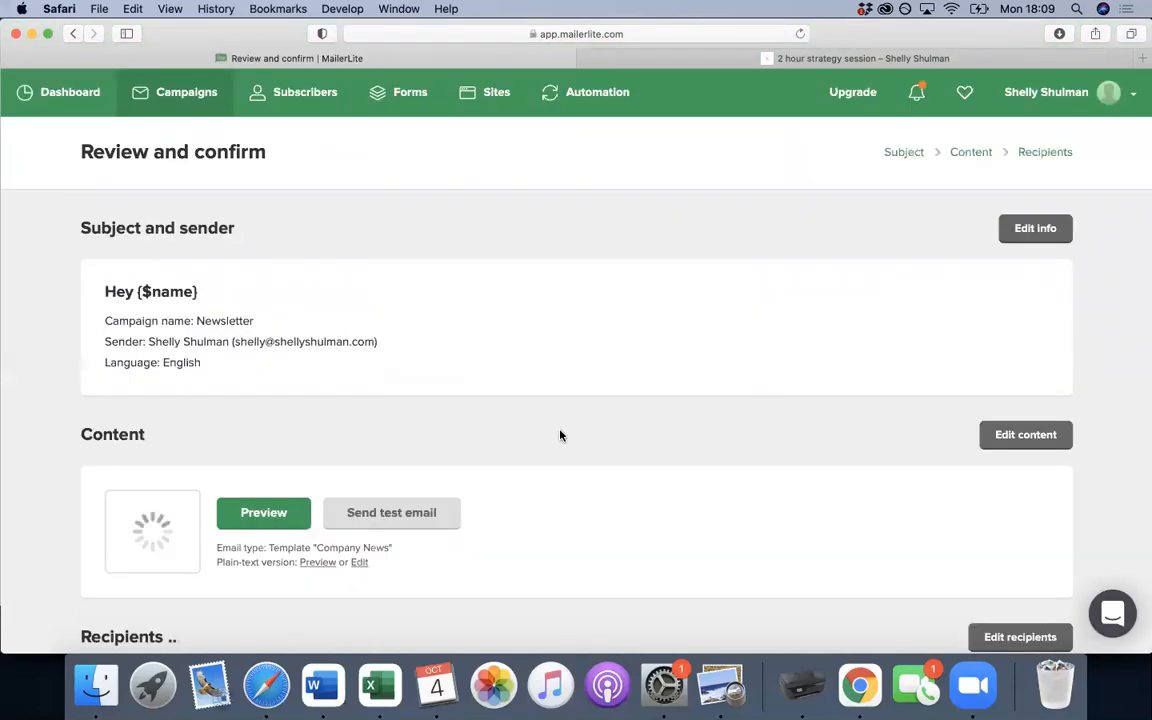
- Look over the campaign summary, then continue to the Schedule page
scroll(560, 435, "down", 1)
scroll(560, 435, "down", 3)
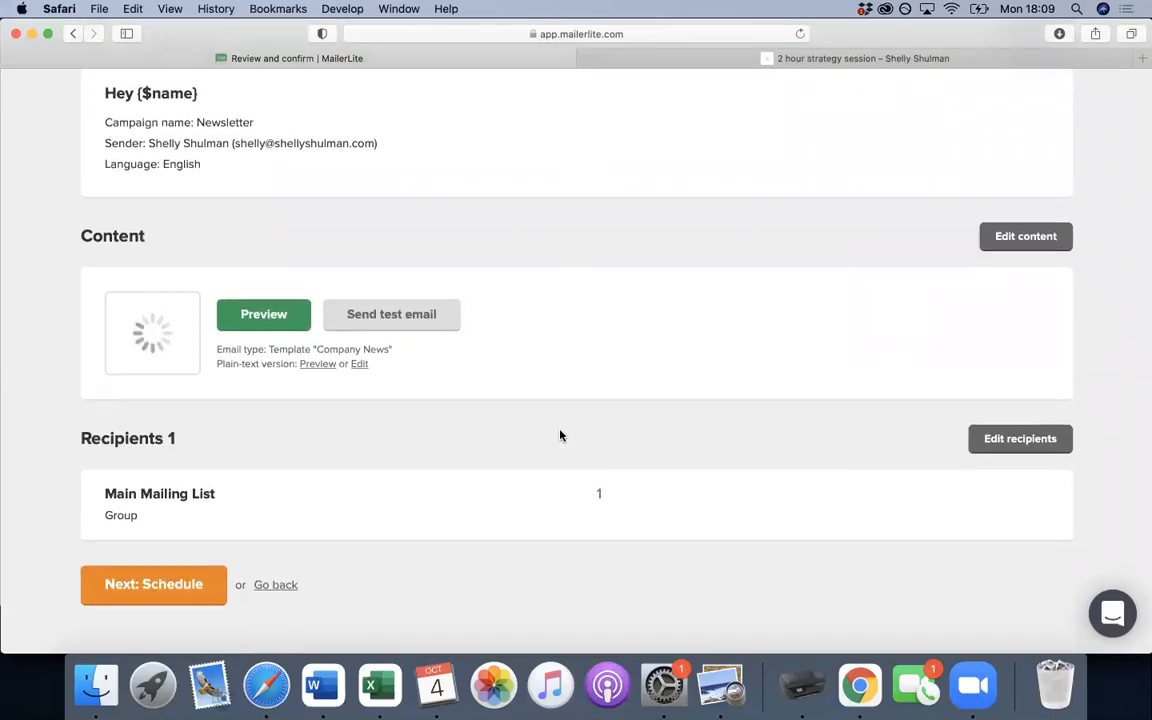
left_click(176, 590)
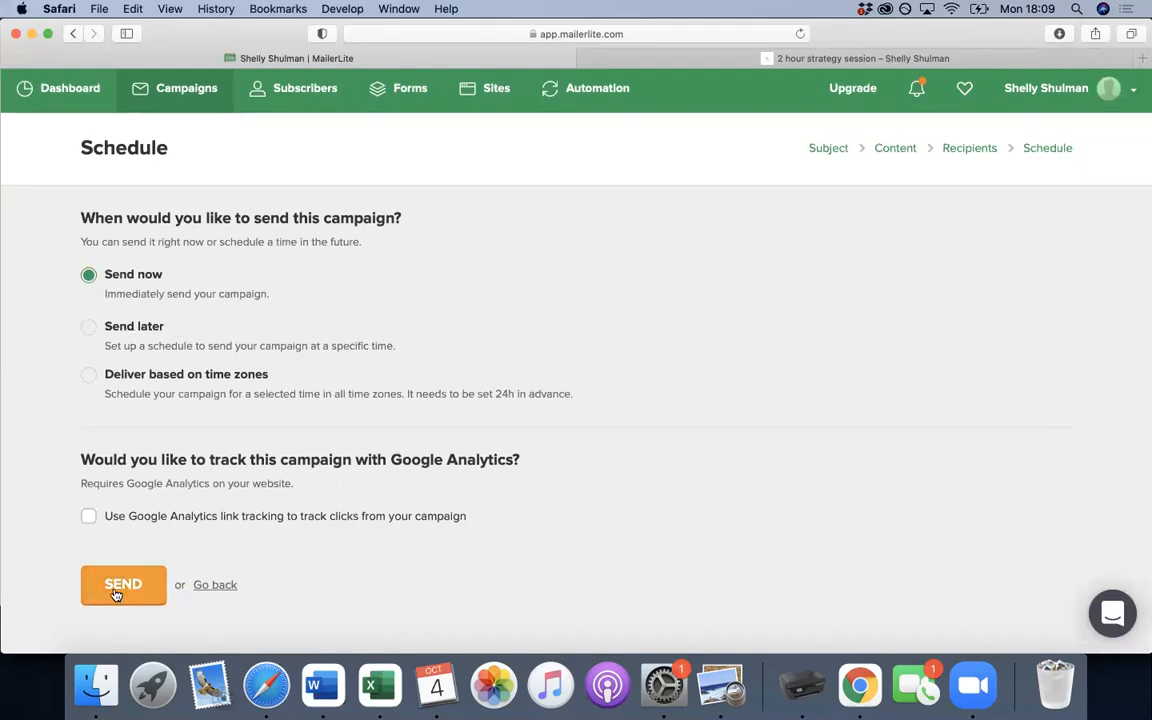
- Try Send later with October 31 at 11:00 as the delivery time
left_click(90, 330)
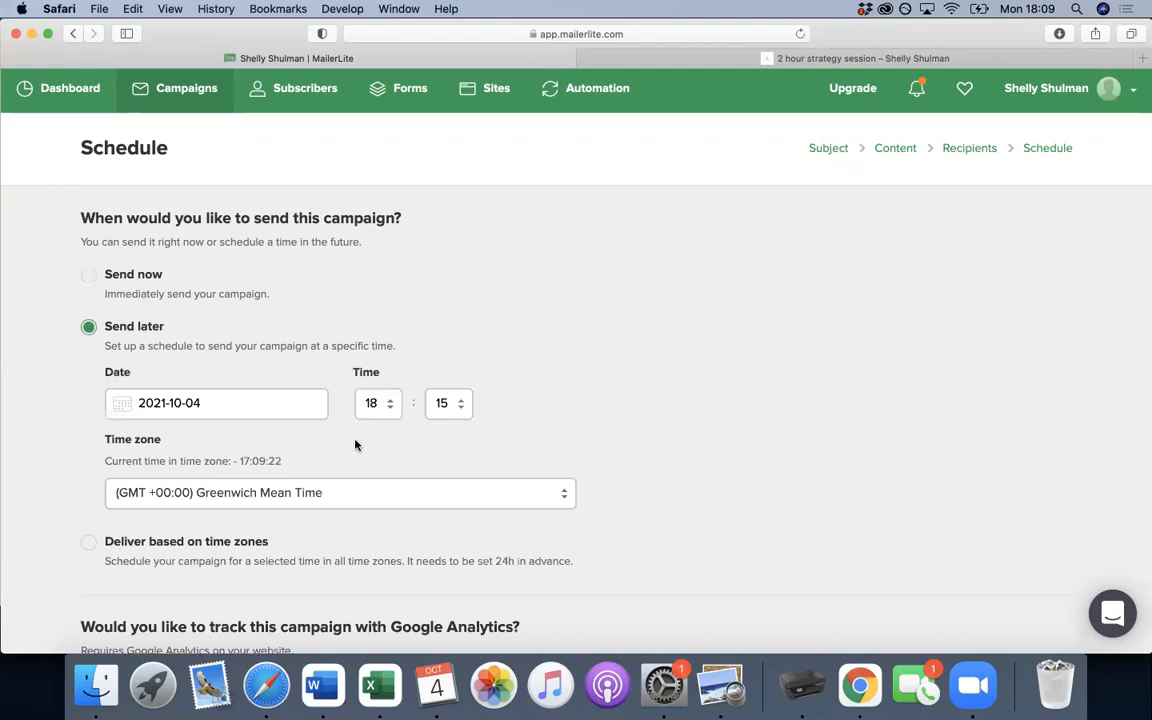
left_click(156, 403)
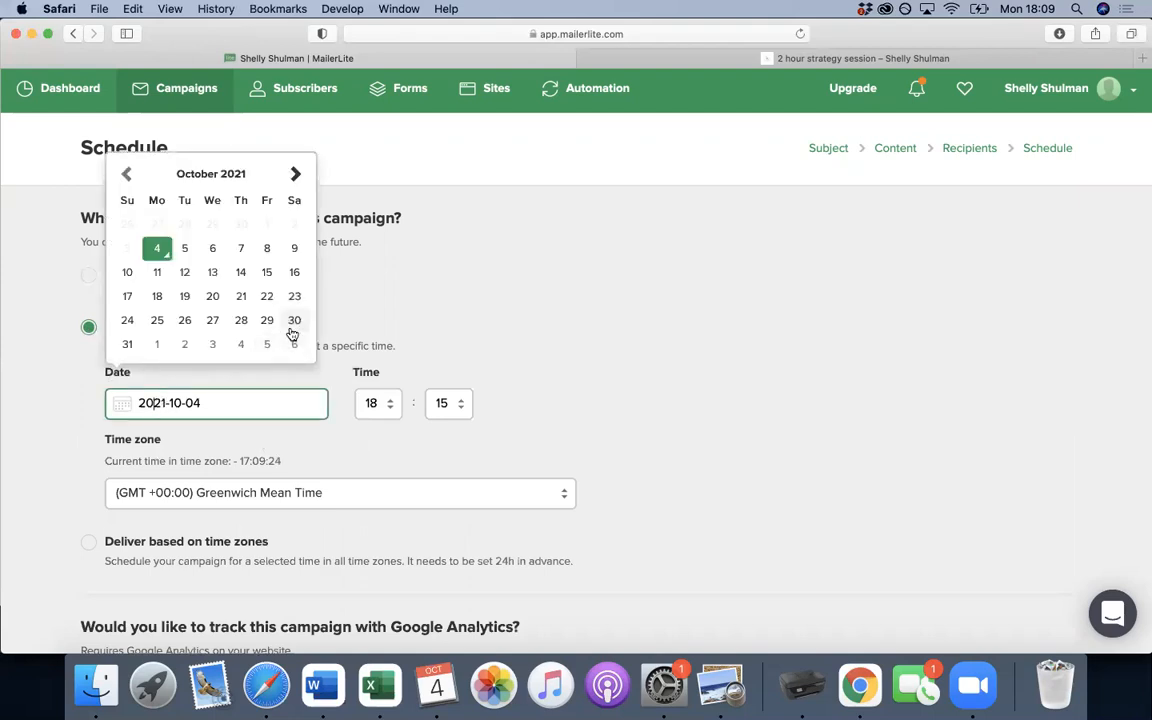
left_click(128, 345)
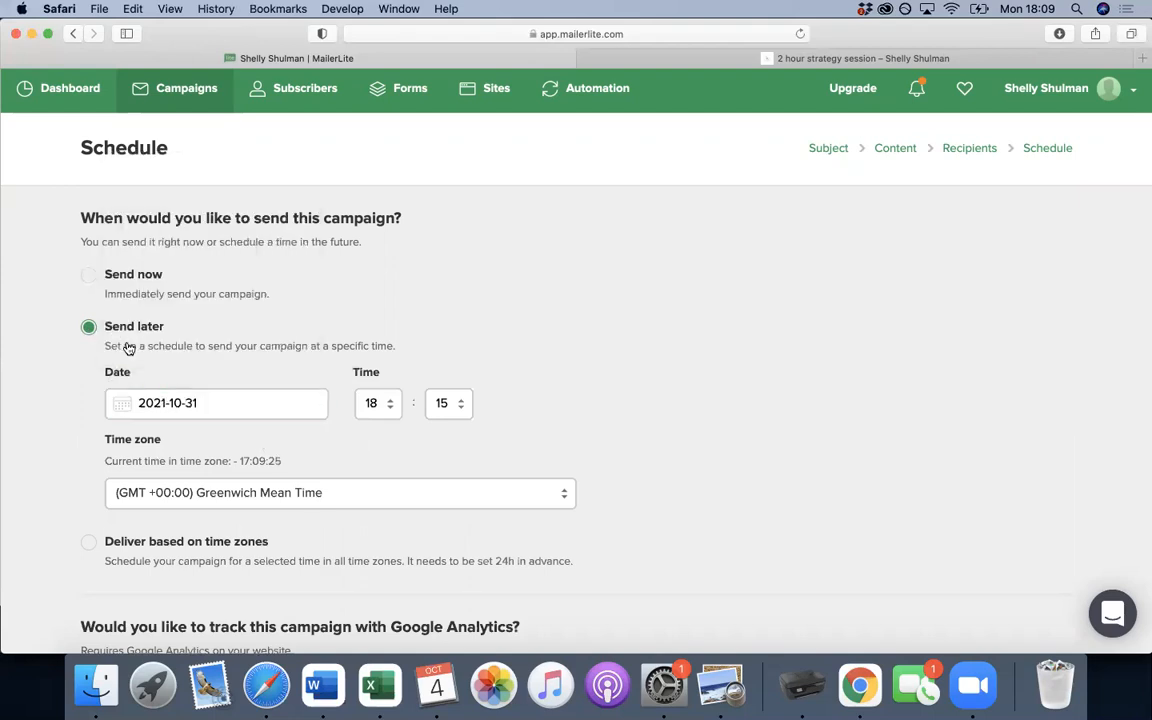
left_click(376, 412)
left_click(365, 284)
left_click(439, 410)
left_click(432, 388)
- Switch back to Send now and send the Newsletter campaign
scroll(597, 416, "down", 1)
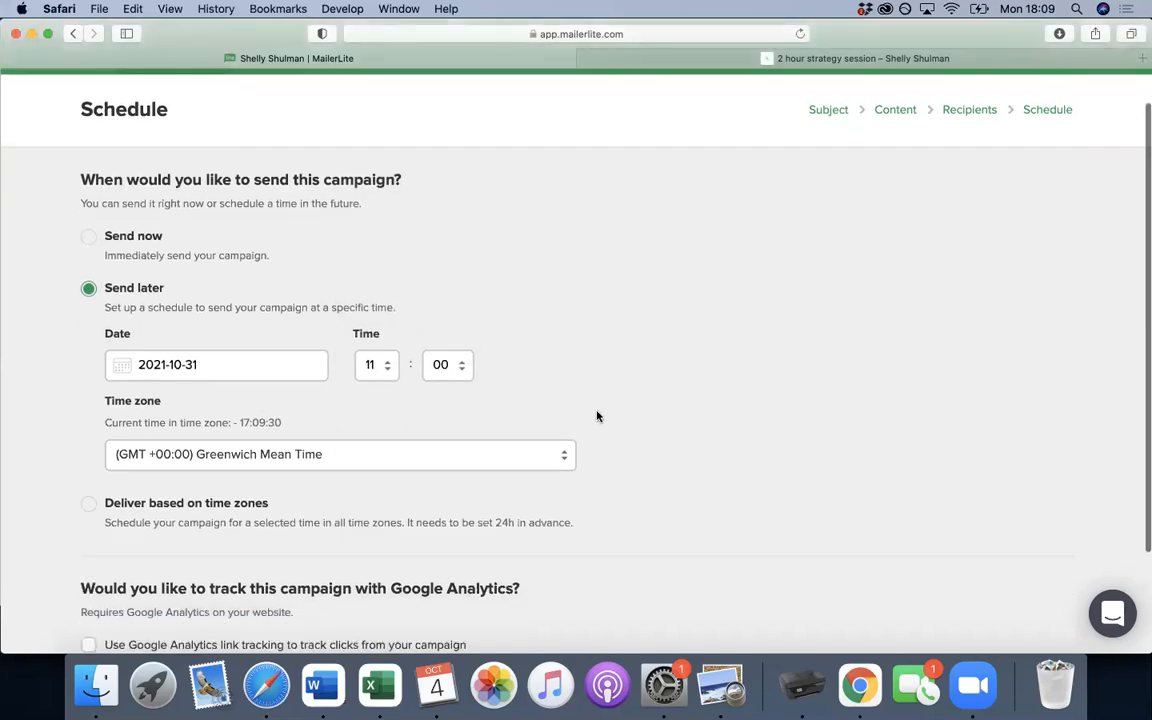
scroll(597, 416, "down", 2)
scroll(597, 416, "down", 2)
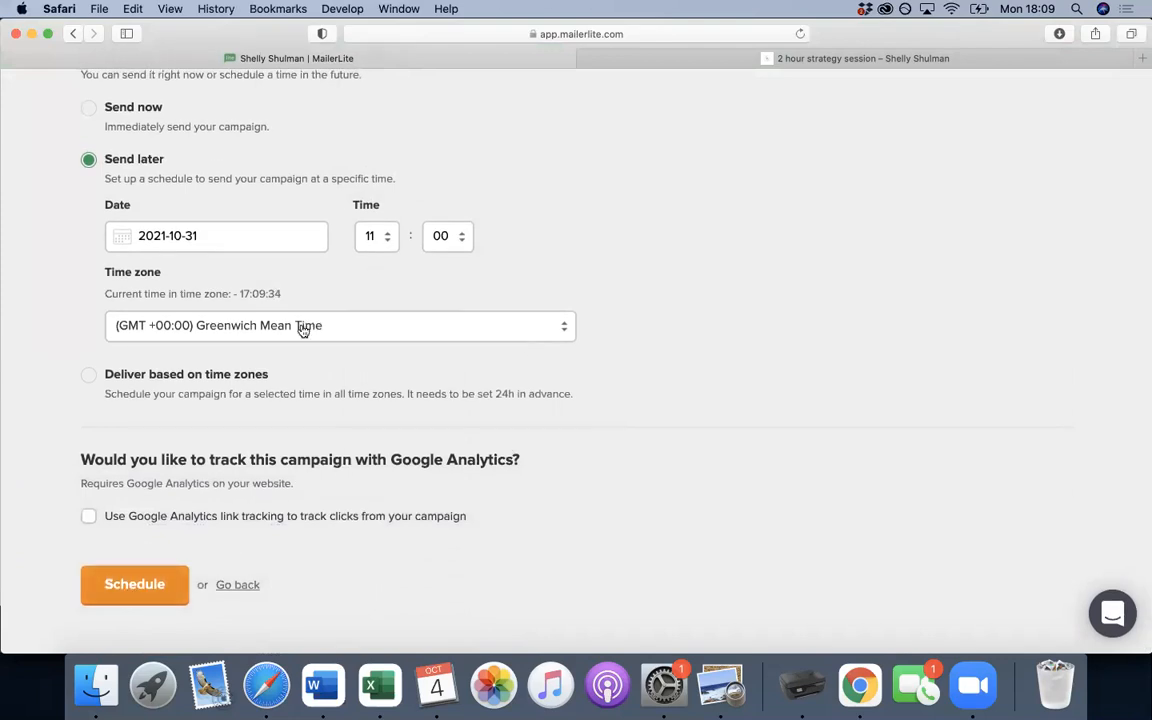
left_click(90, 110)
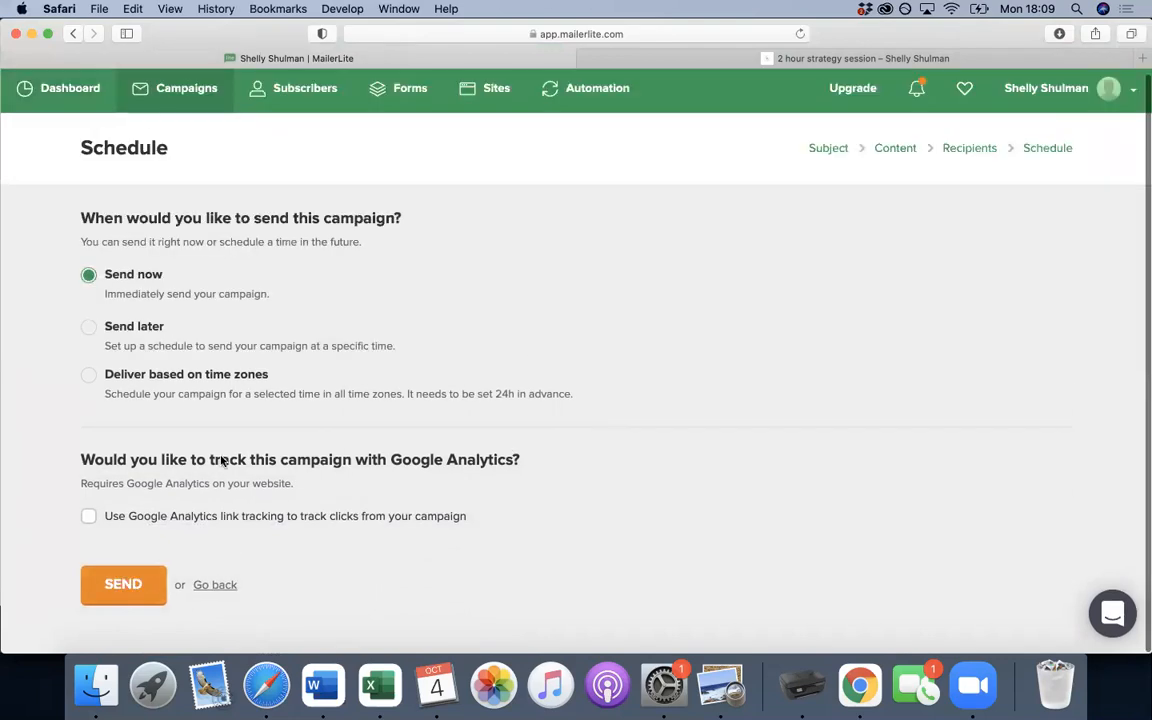
left_click(127, 592)
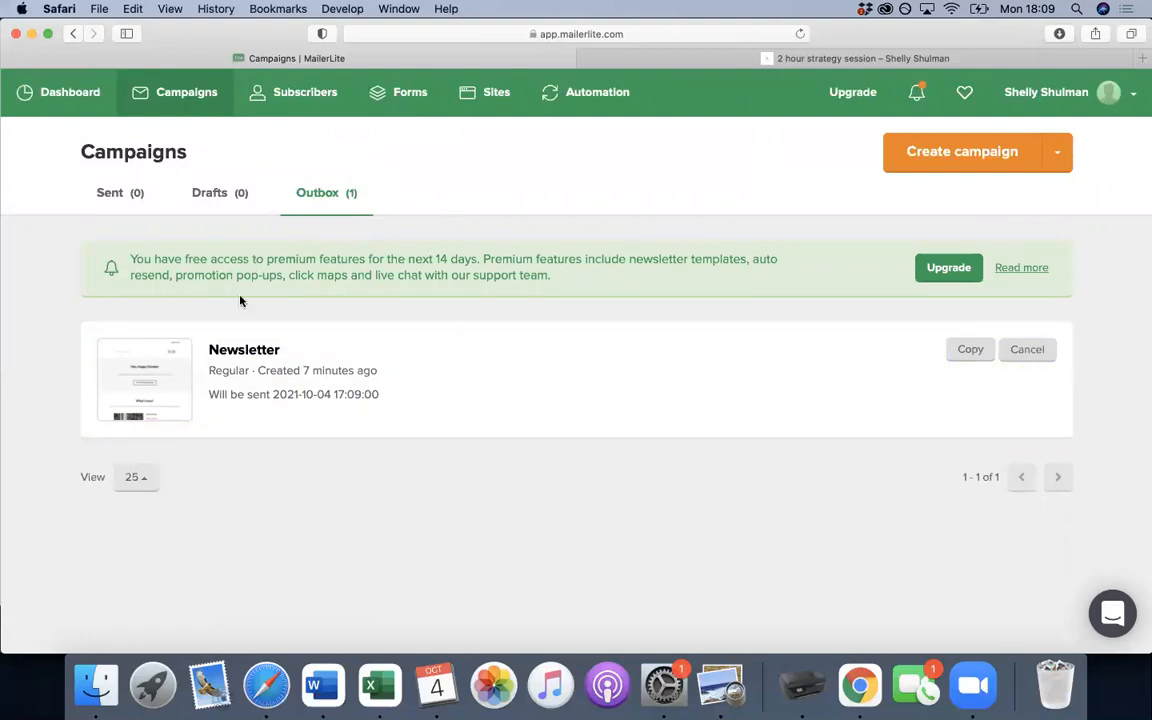
left_click(677, 31)
key("Return")
mouse_move(345, 364)
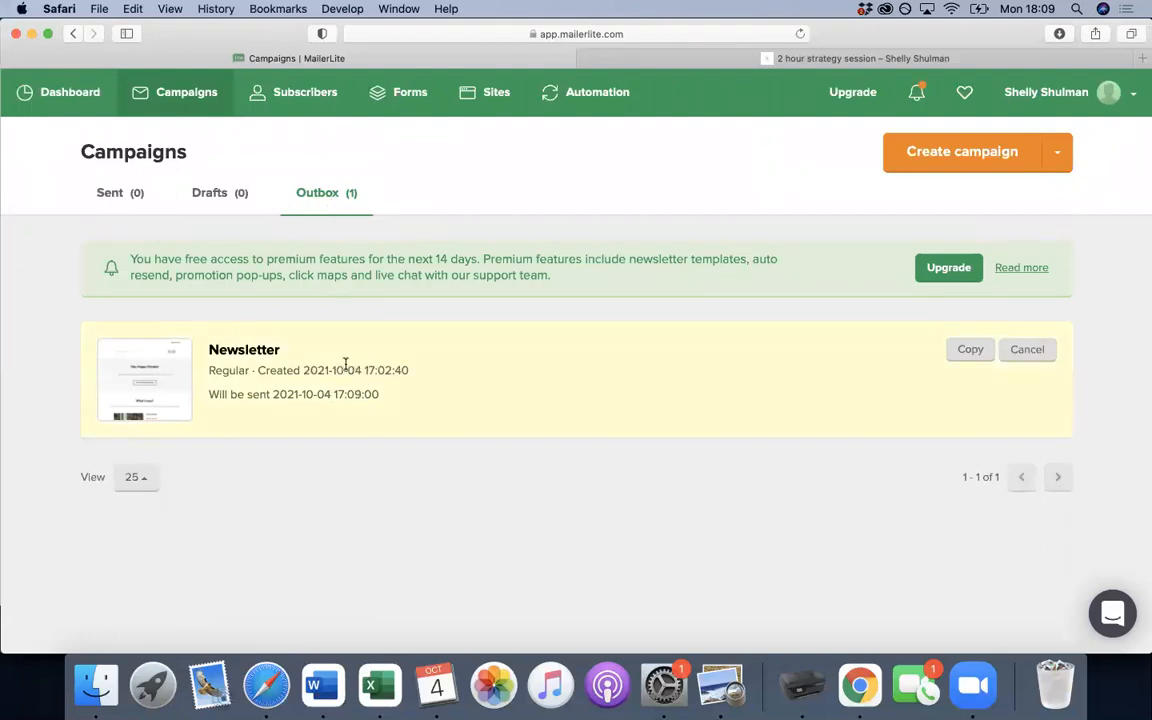
left_click(117, 194)
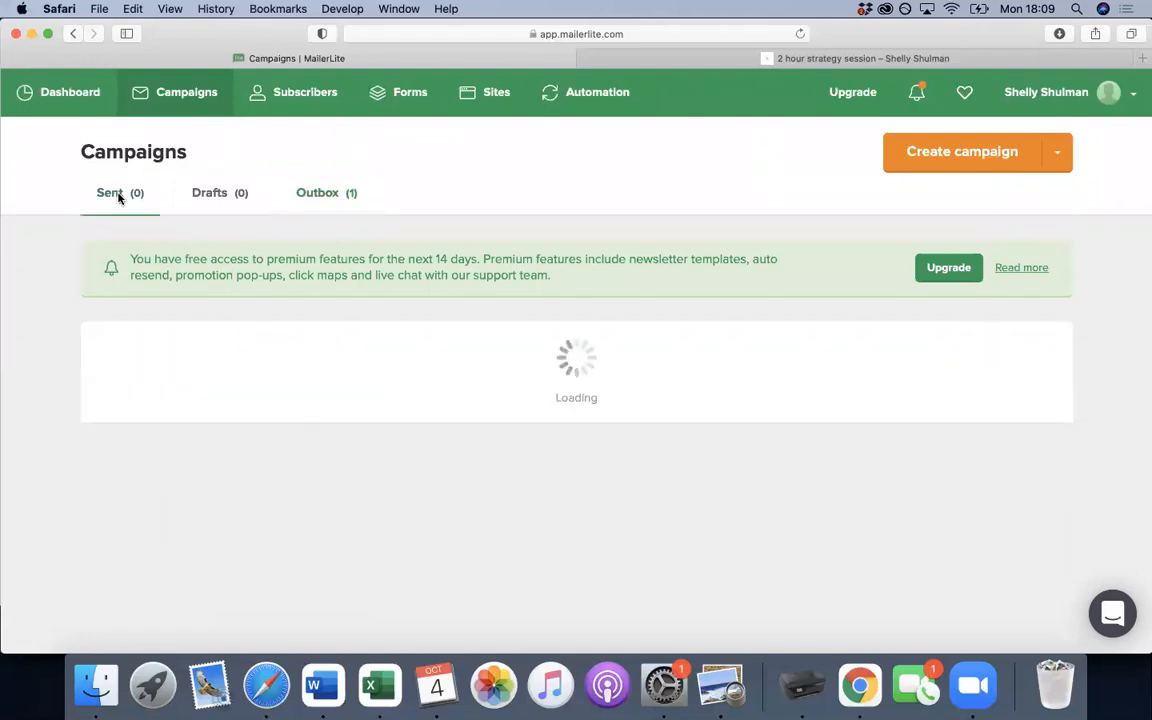
left_click(320, 204)
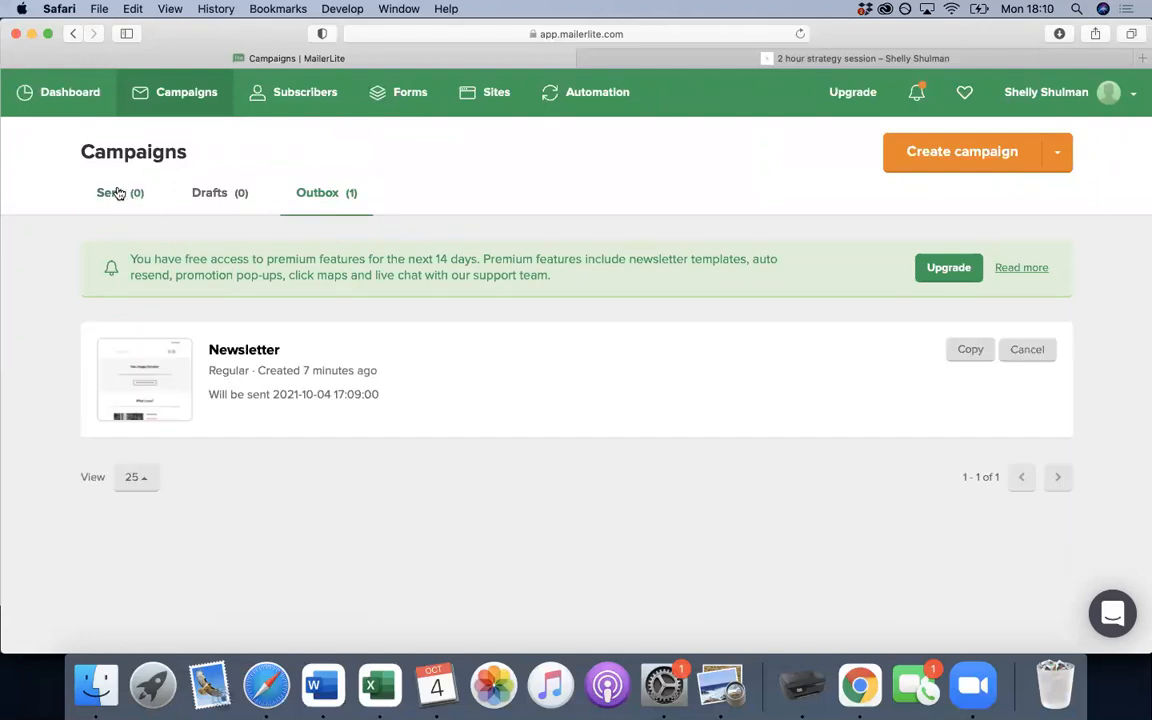